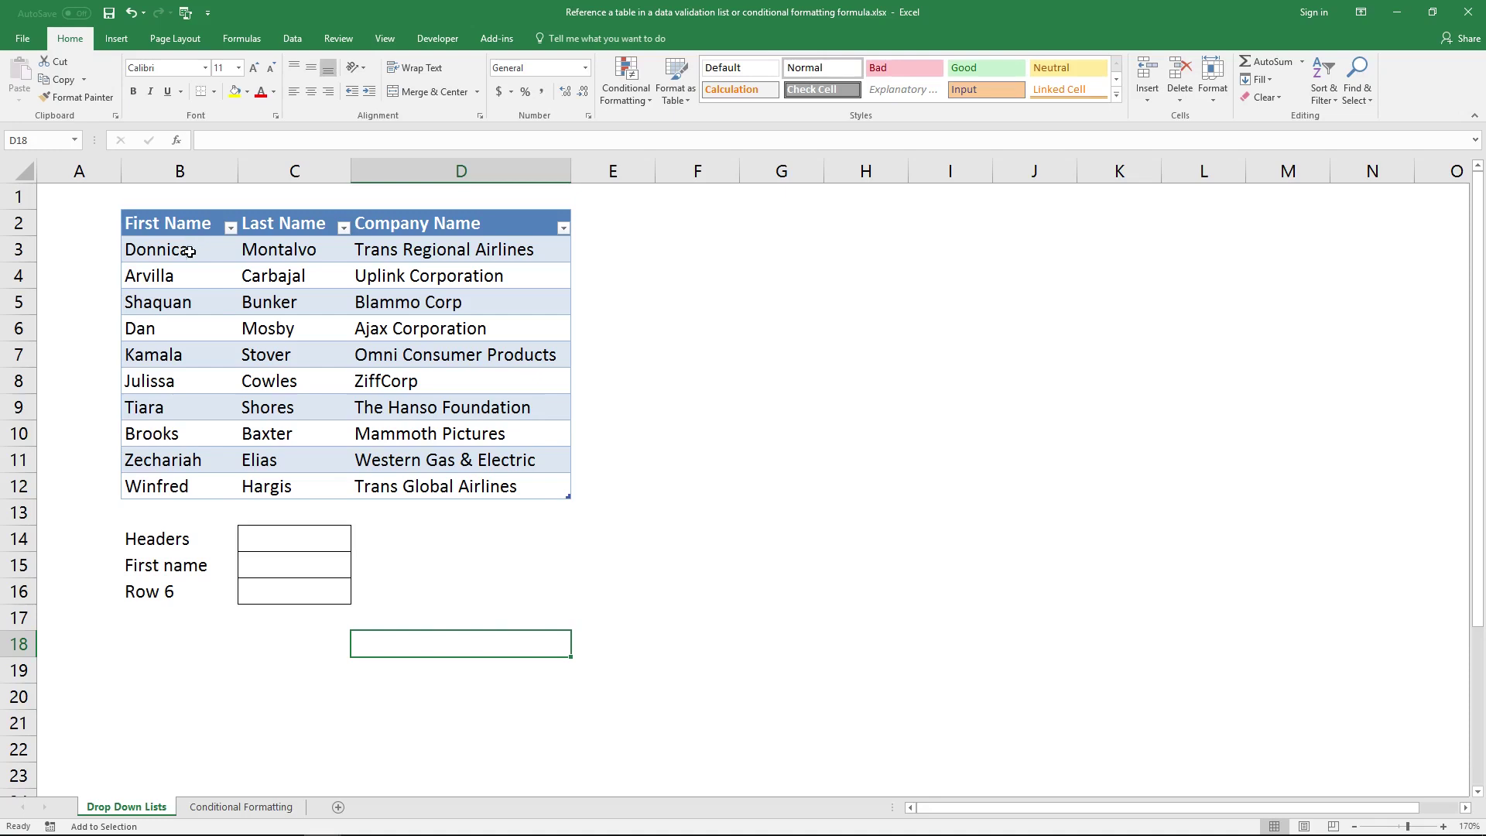
- Try to give cell C15 a list data validation with the source =Table1[First Name]
click(324, 558)
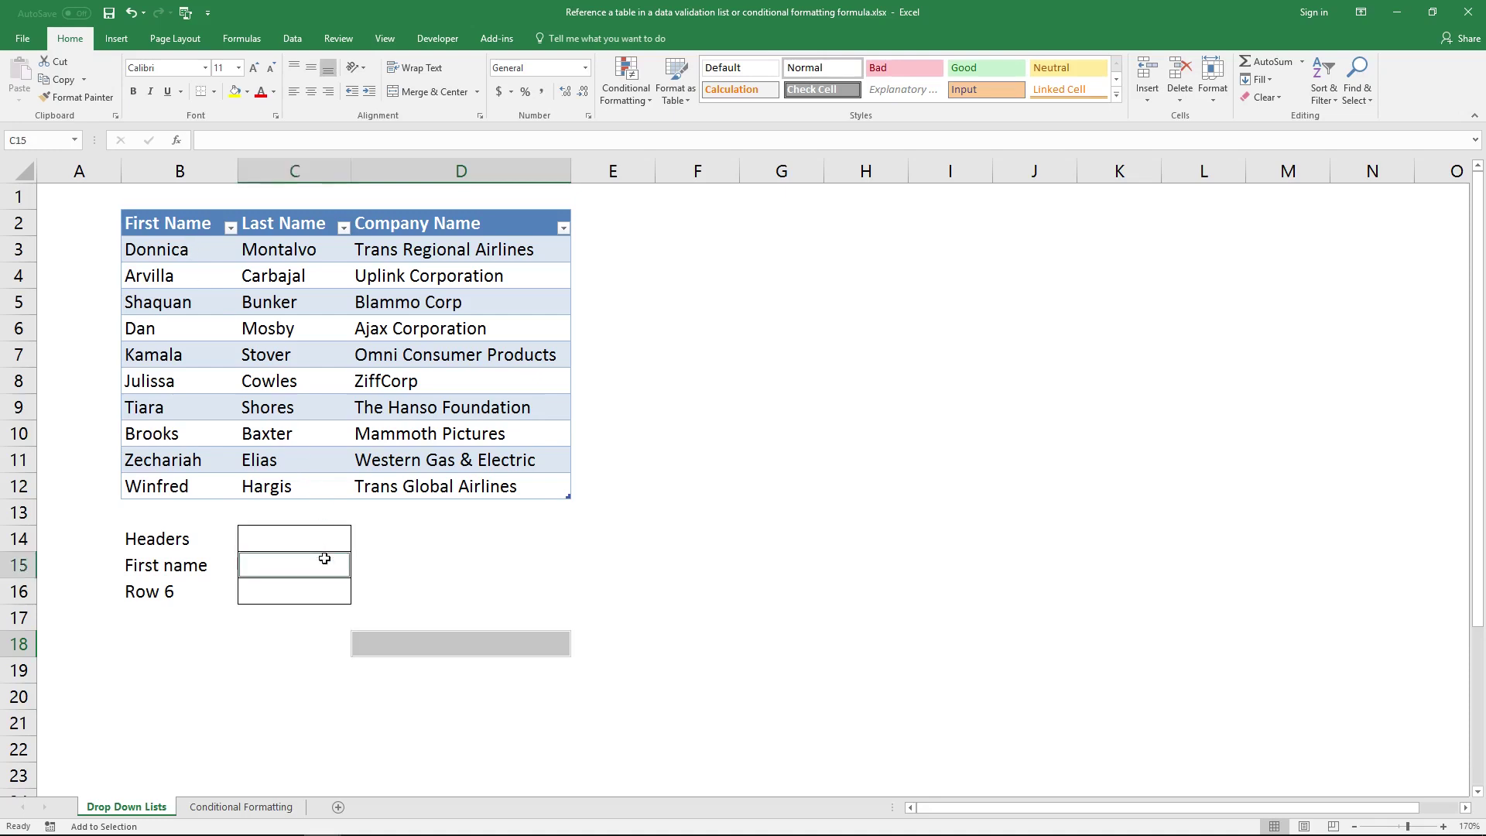
click(326, 560)
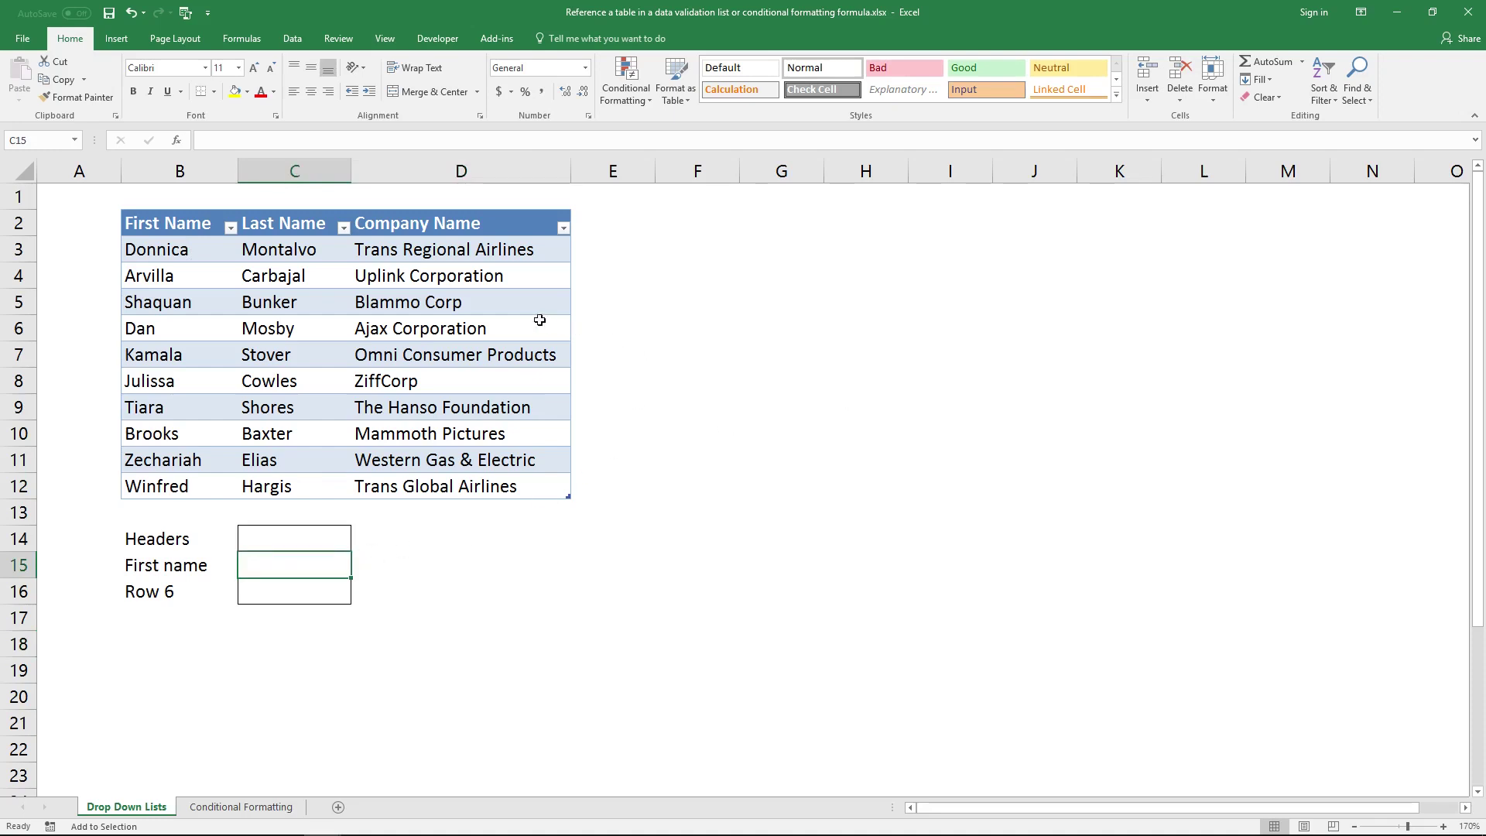
click(292, 39)
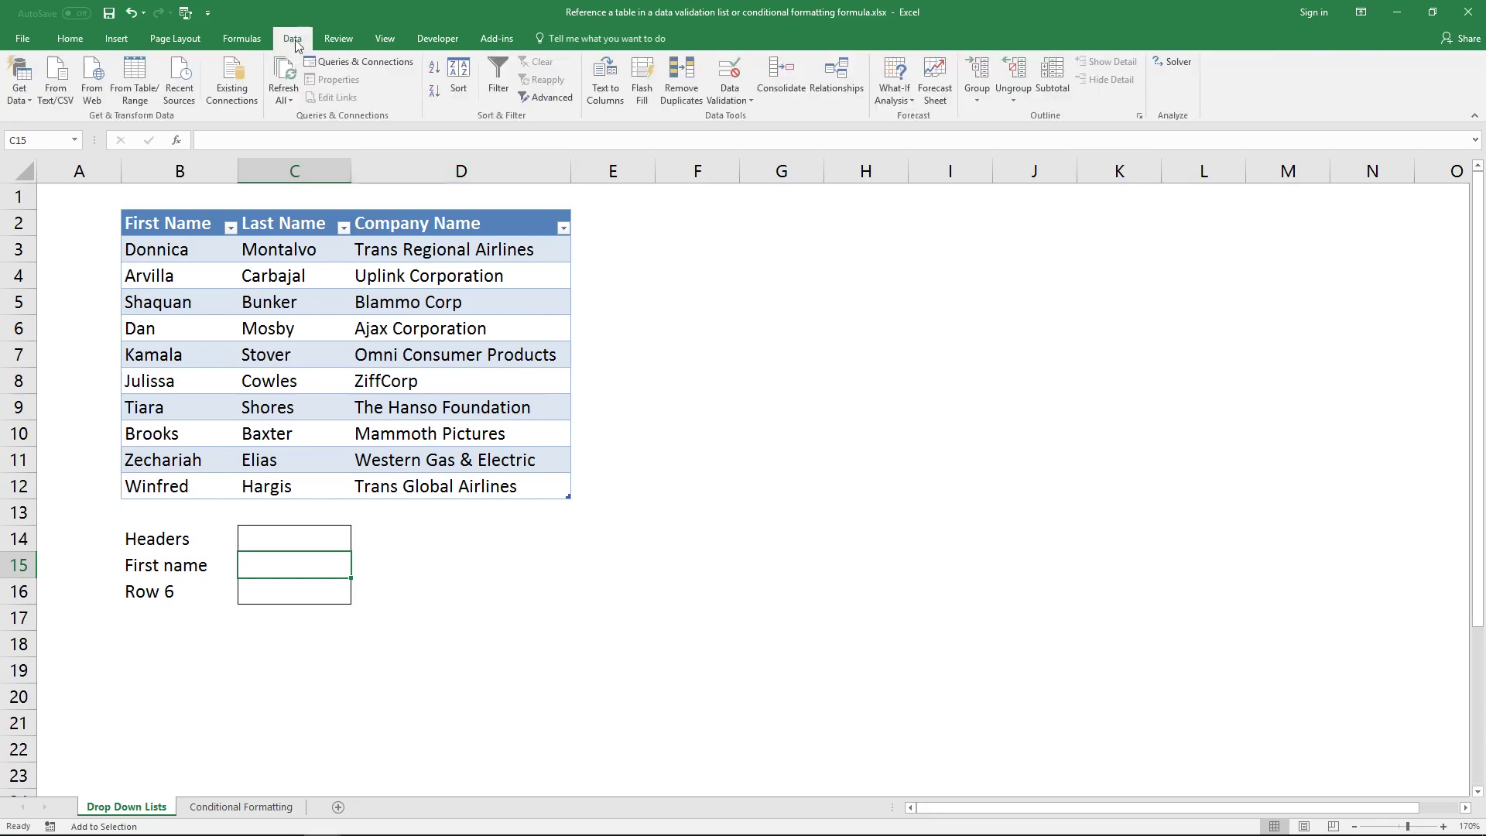
click(737, 72)
click(877, 373)
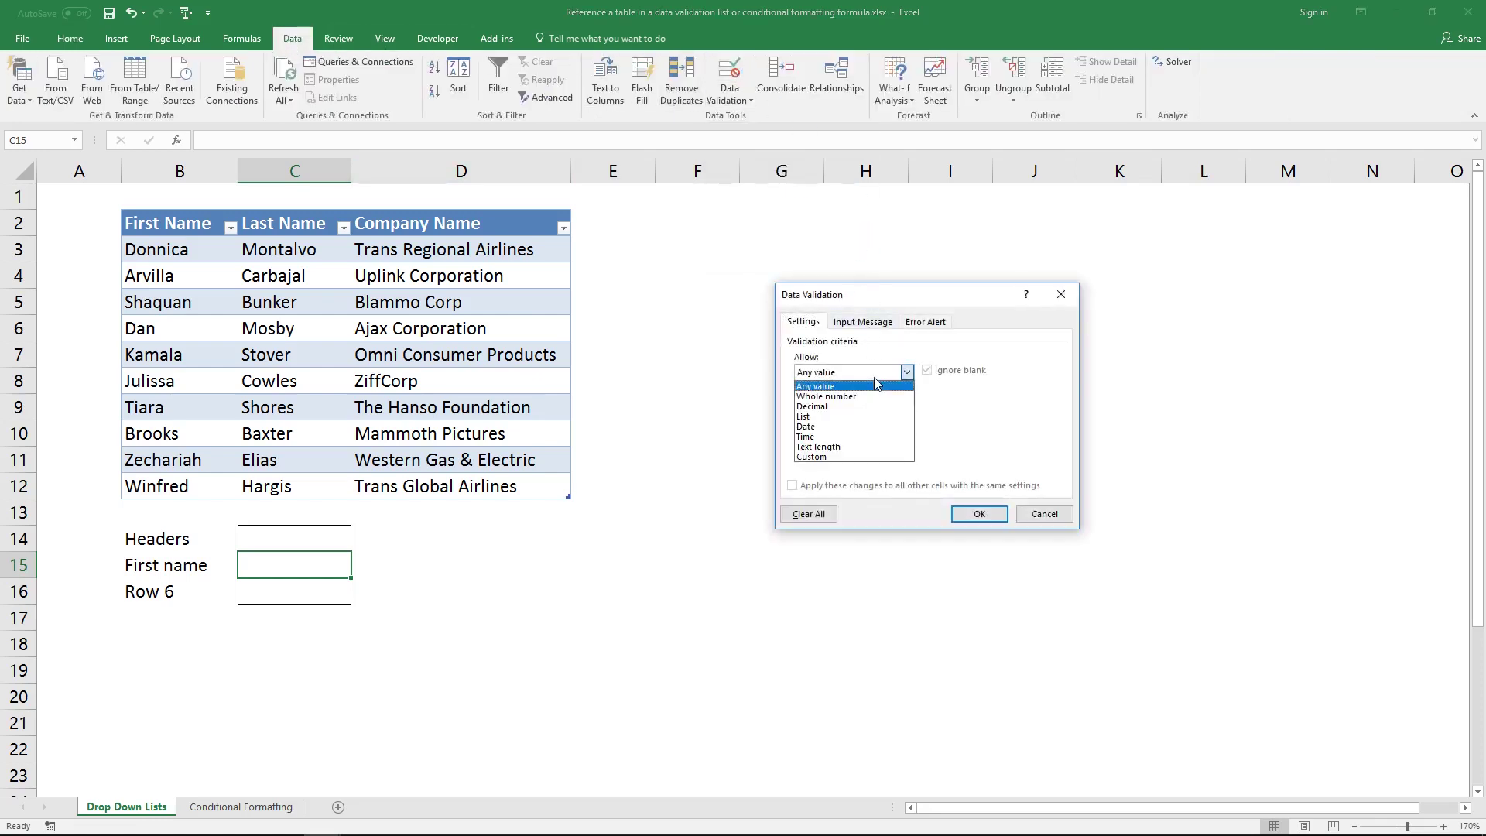
click(826, 418)
click(850, 436)
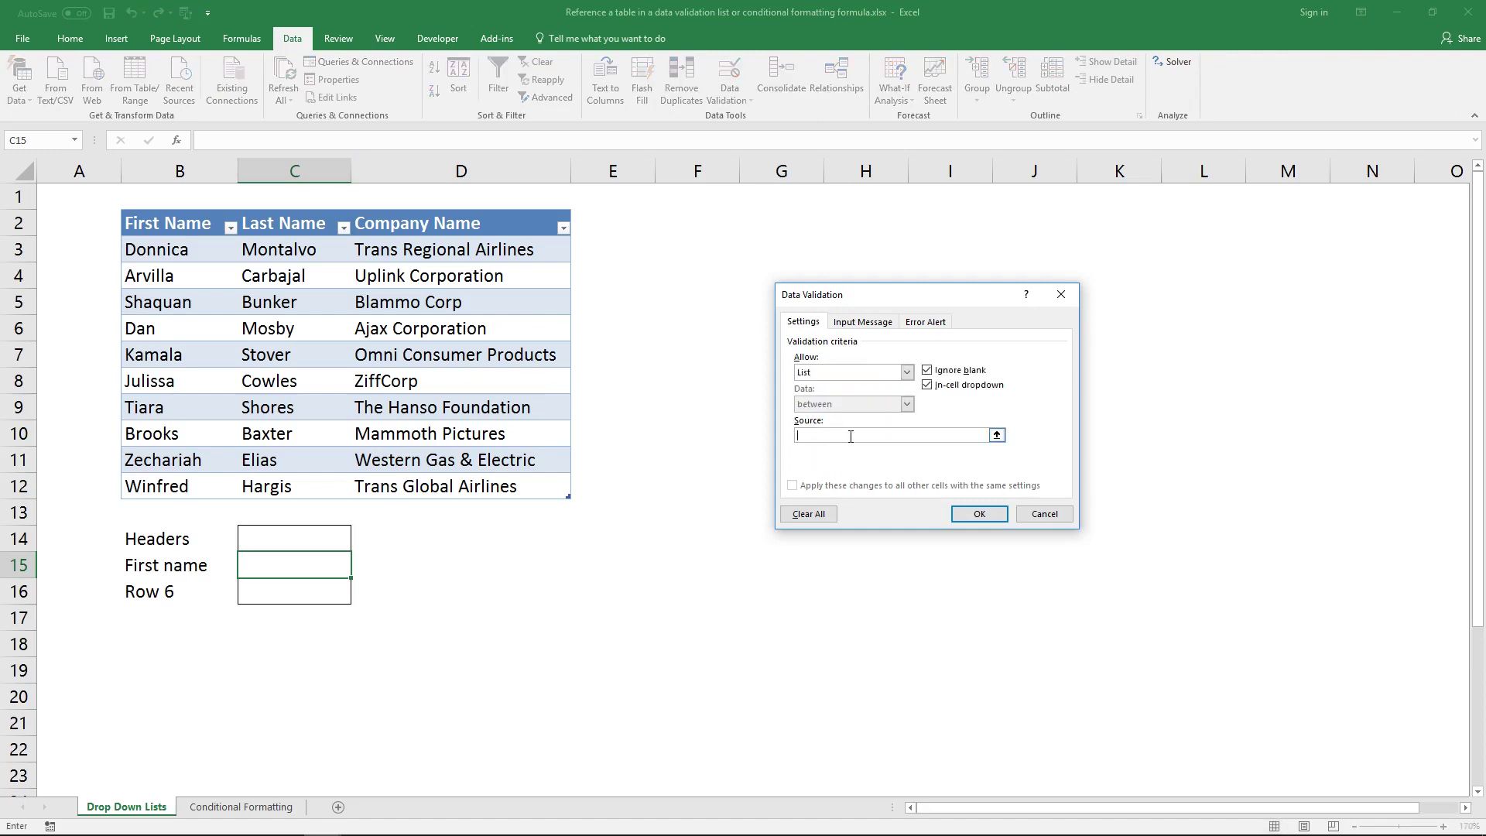
text(=Tabl)
text(st Name)
click(983, 518)
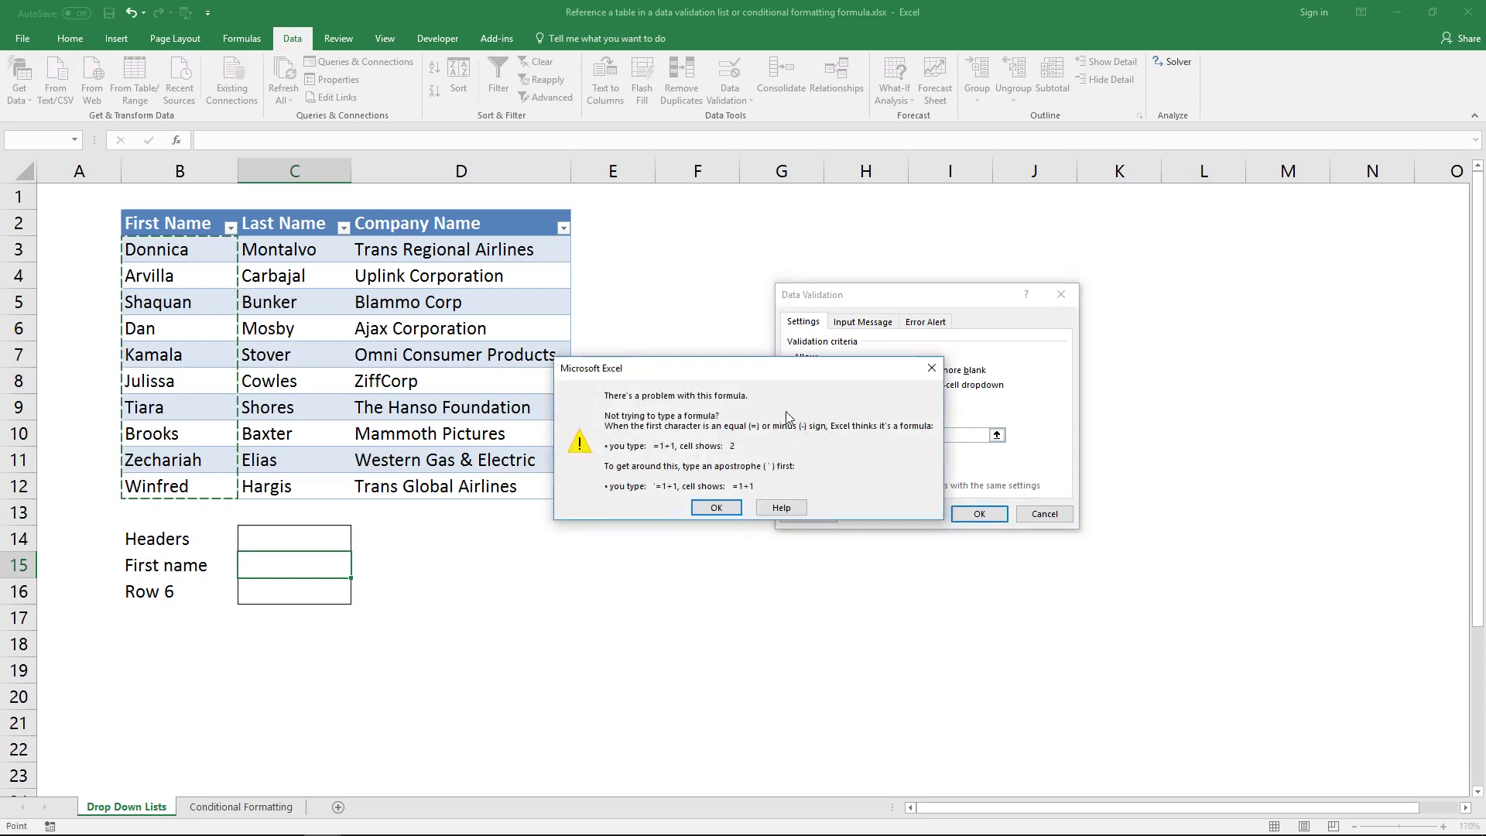
click(719, 505)
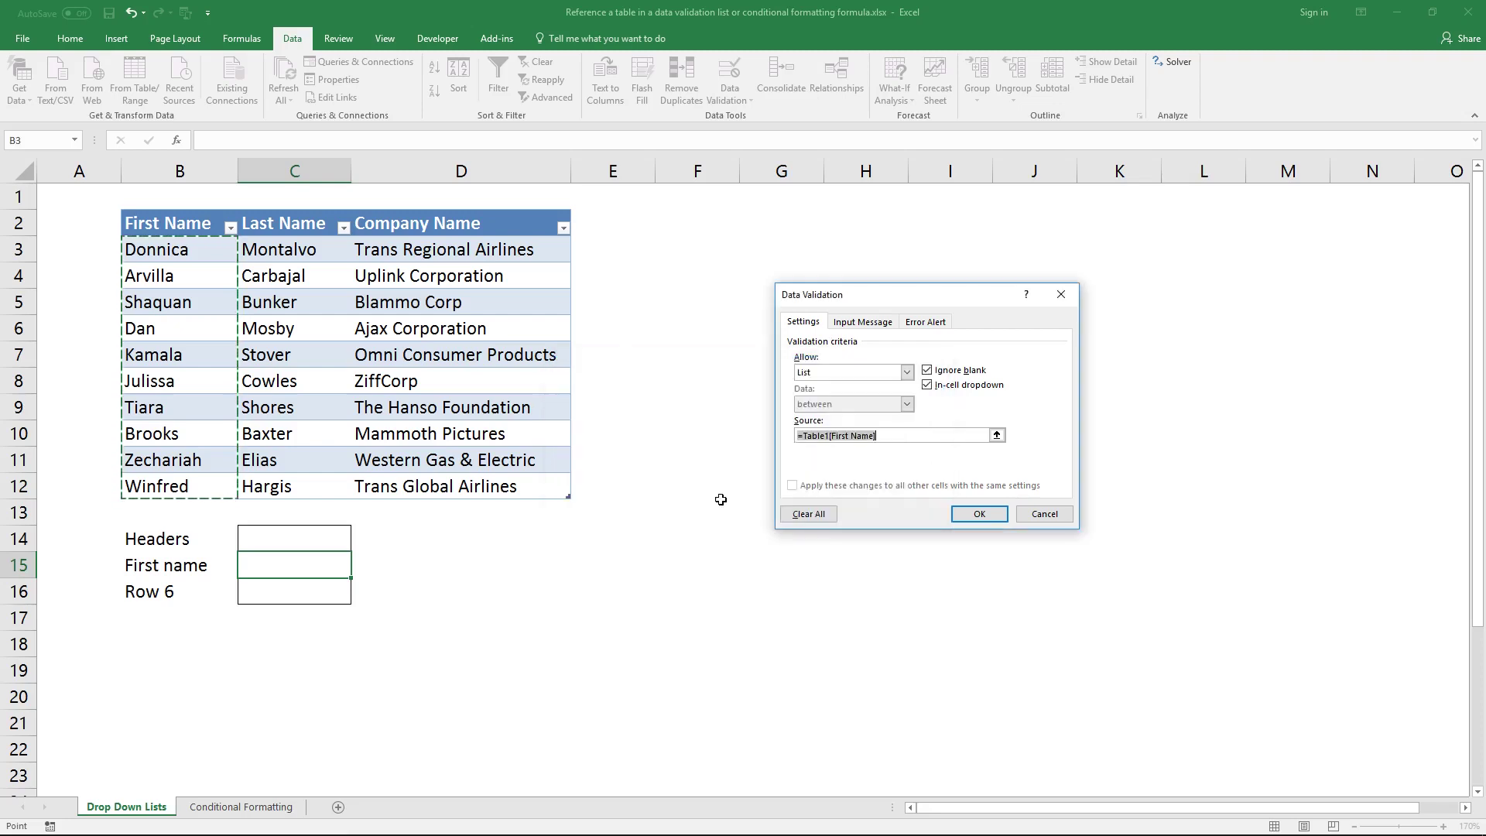
- Change the C15 list source to =INDIRECT("Table1[First Name]") and apply the validation
click(802, 436)
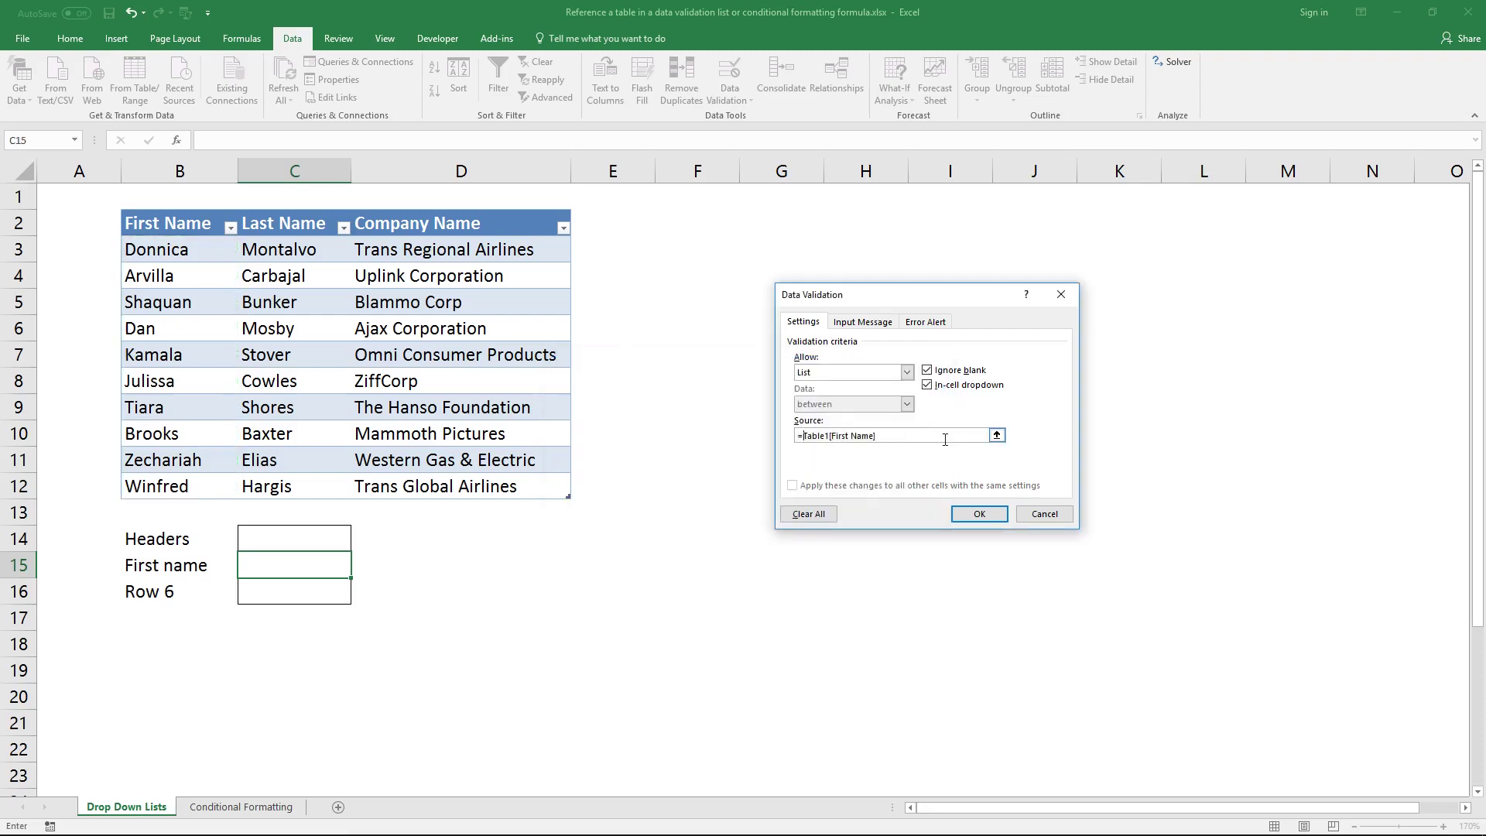
text(INDIRECT)
text(()
text(')
click(980, 515)
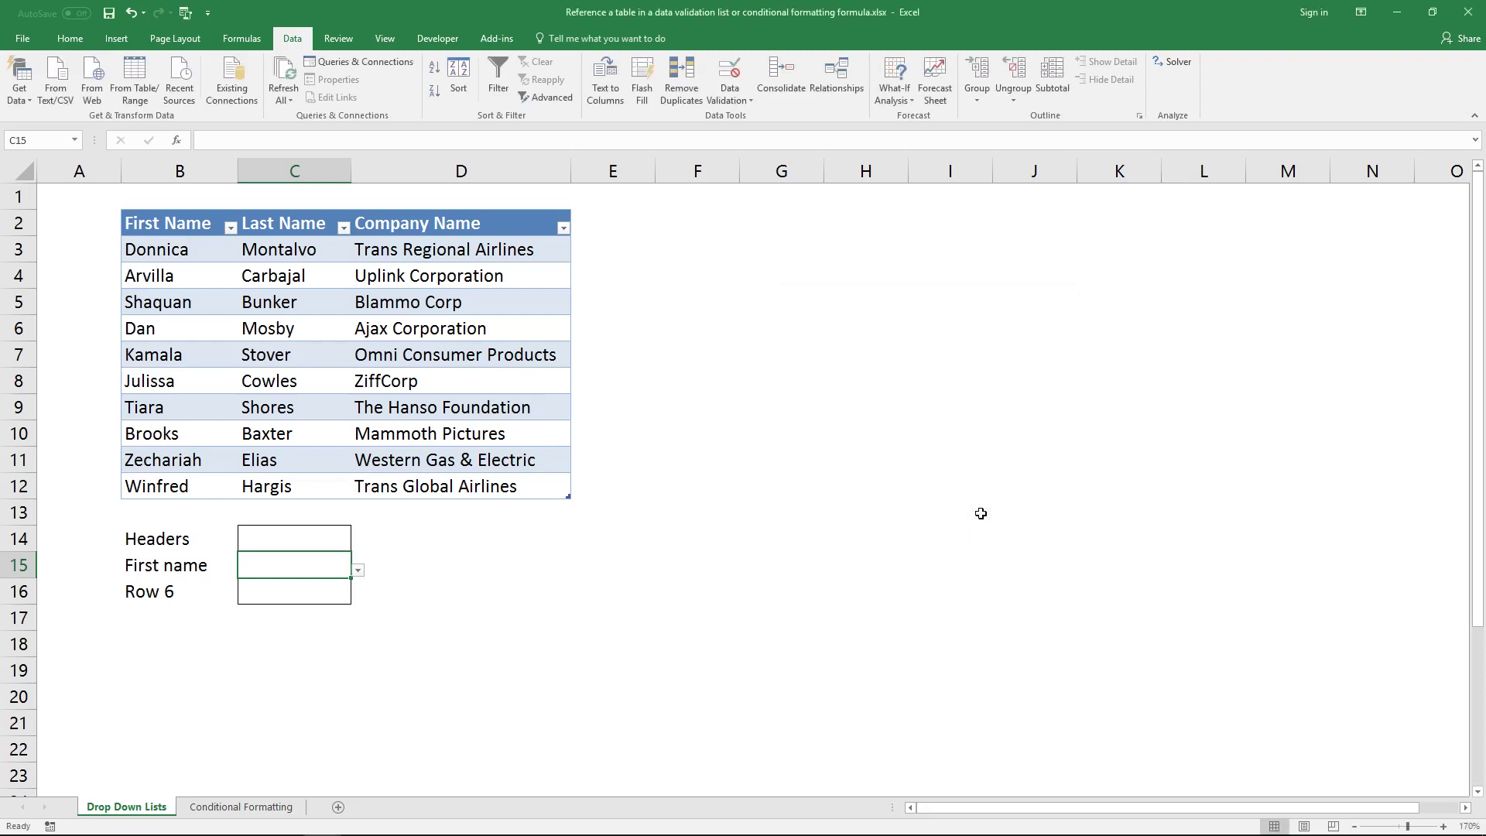
- Check the entries offered by the drop-down list in C15 without choosing one
click(358, 575)
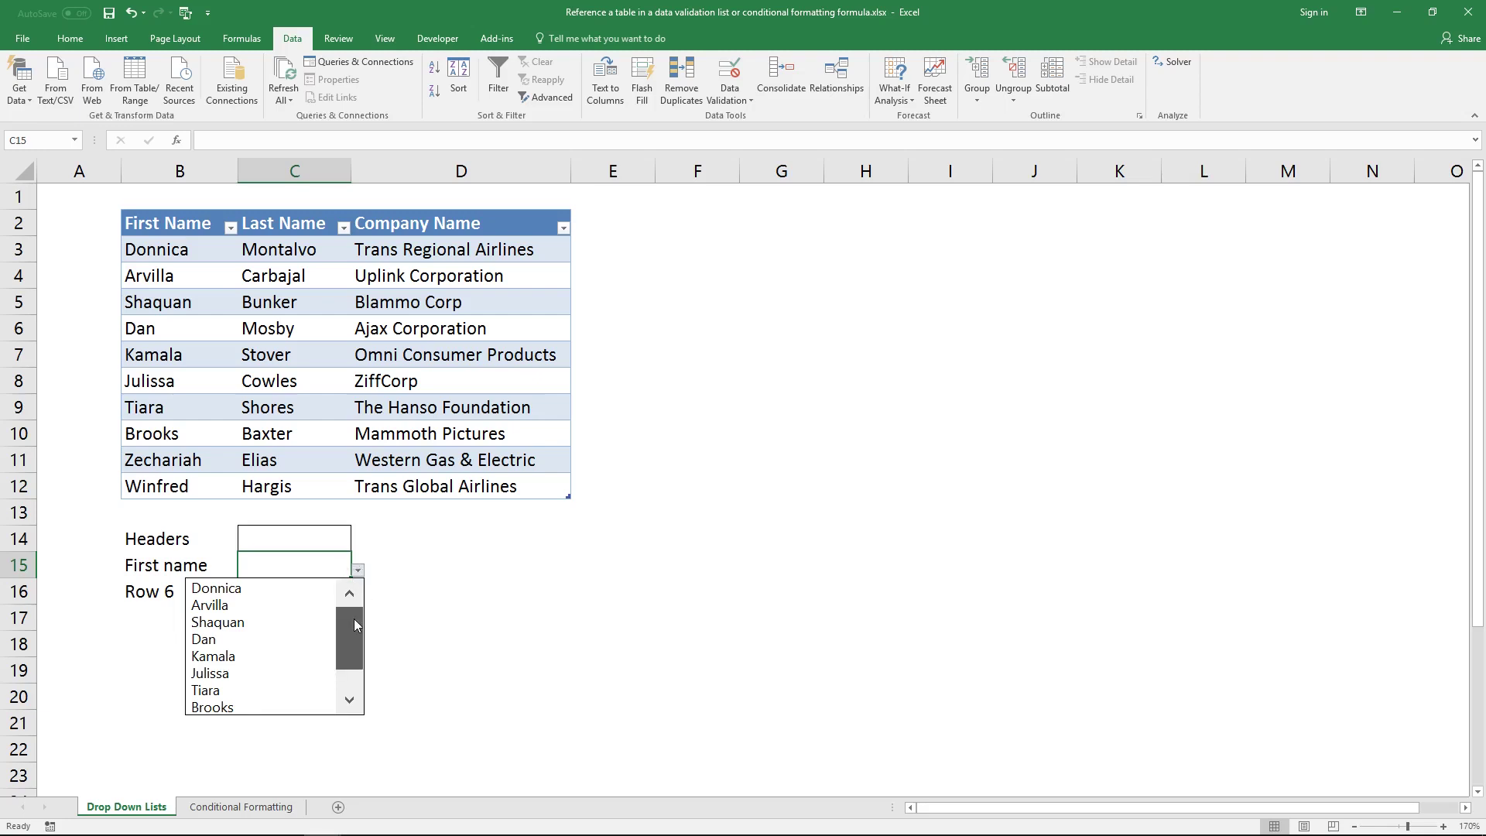
drag(355, 620, 351, 659)
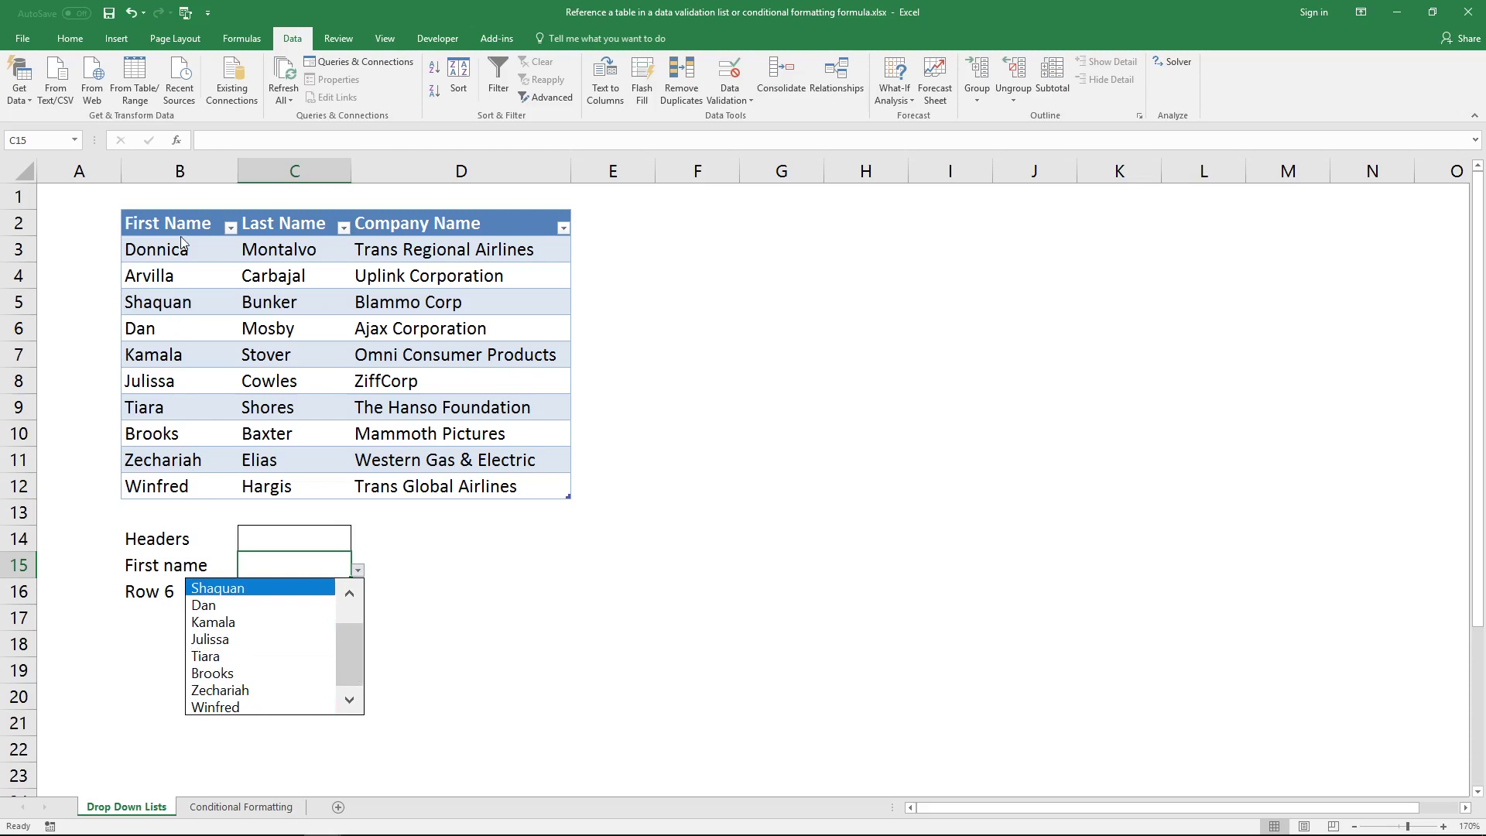
key(Escape)
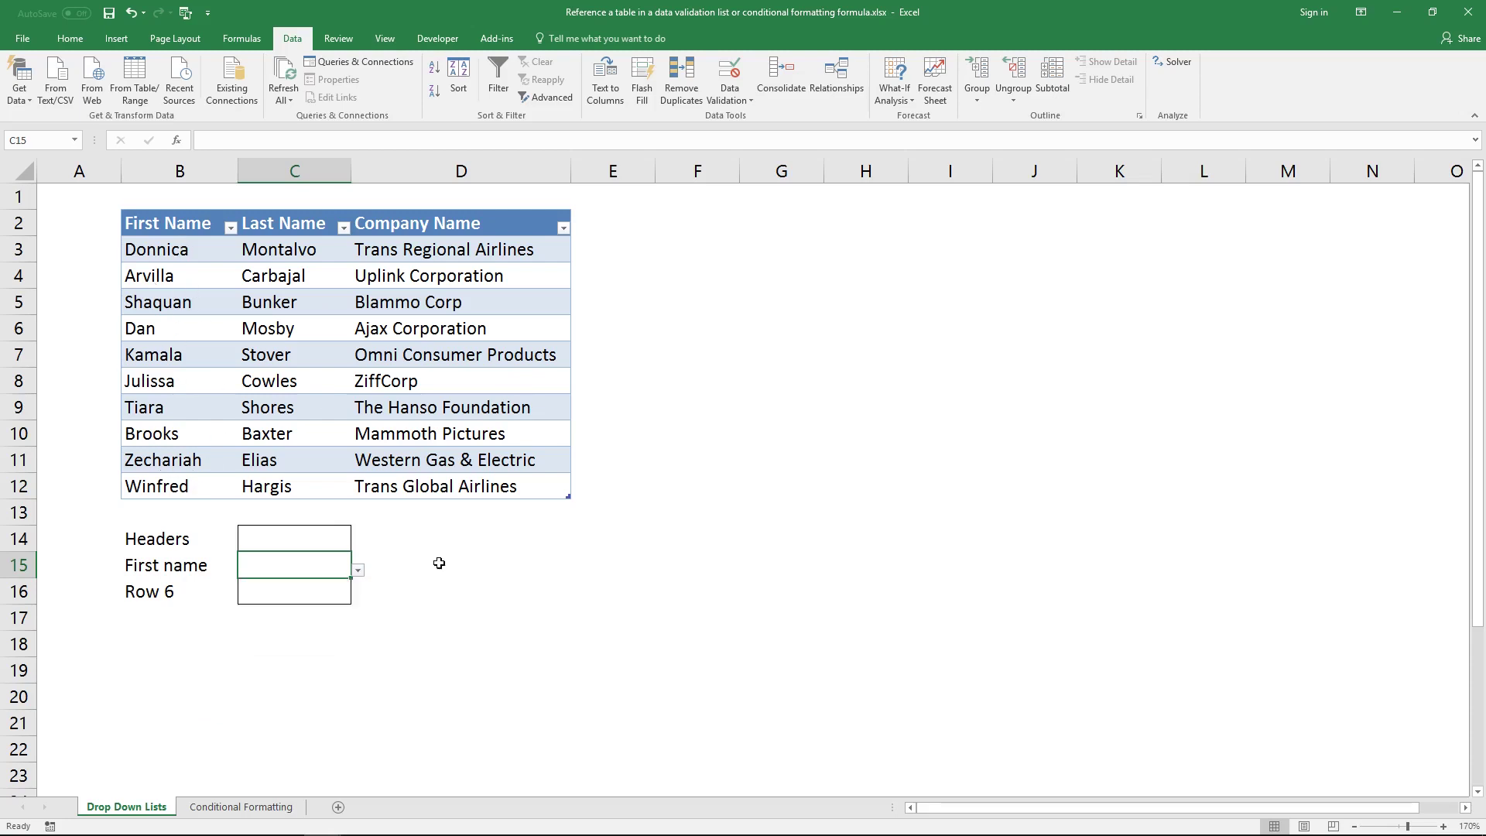
- Give the Headers cell C14 a list data validation with the source =INDIRECT("Table1[#HEADERS]")
click(328, 535)
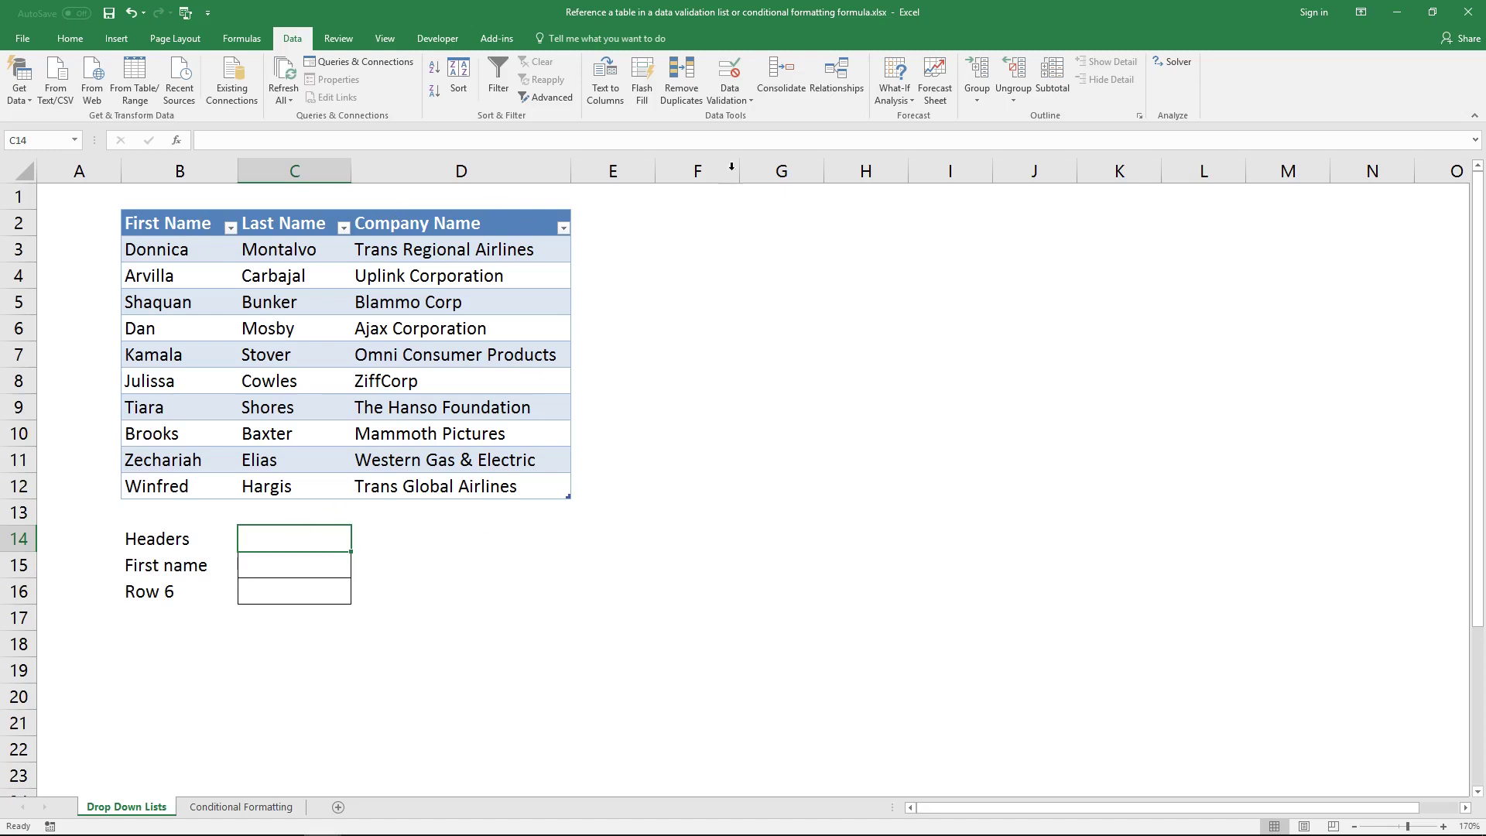
click(732, 81)
click(871, 372)
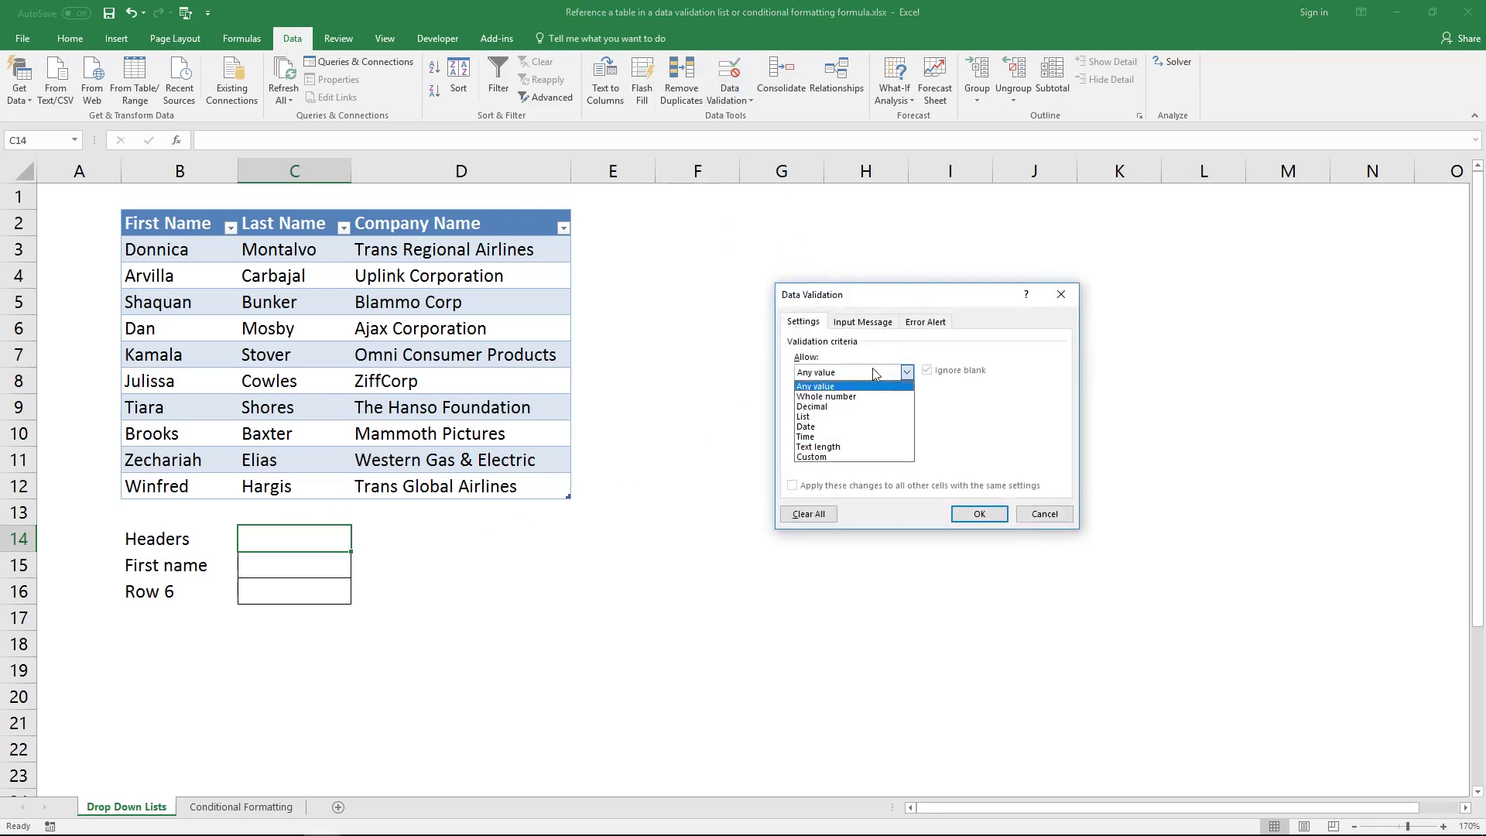
click(869, 420)
click(857, 438)
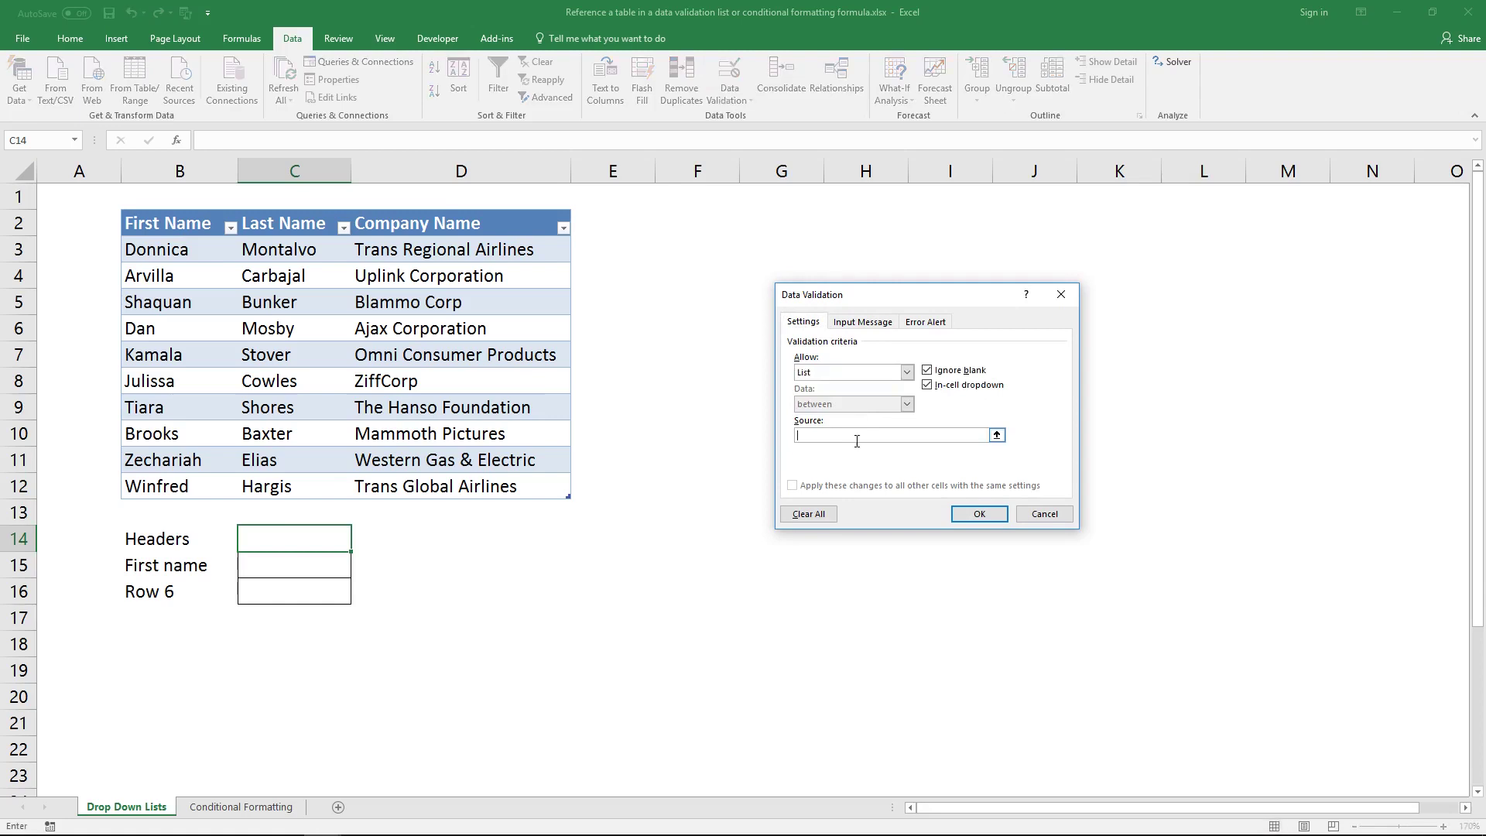
text(=INDIRECTI)
text('Table1[#HEADERS)
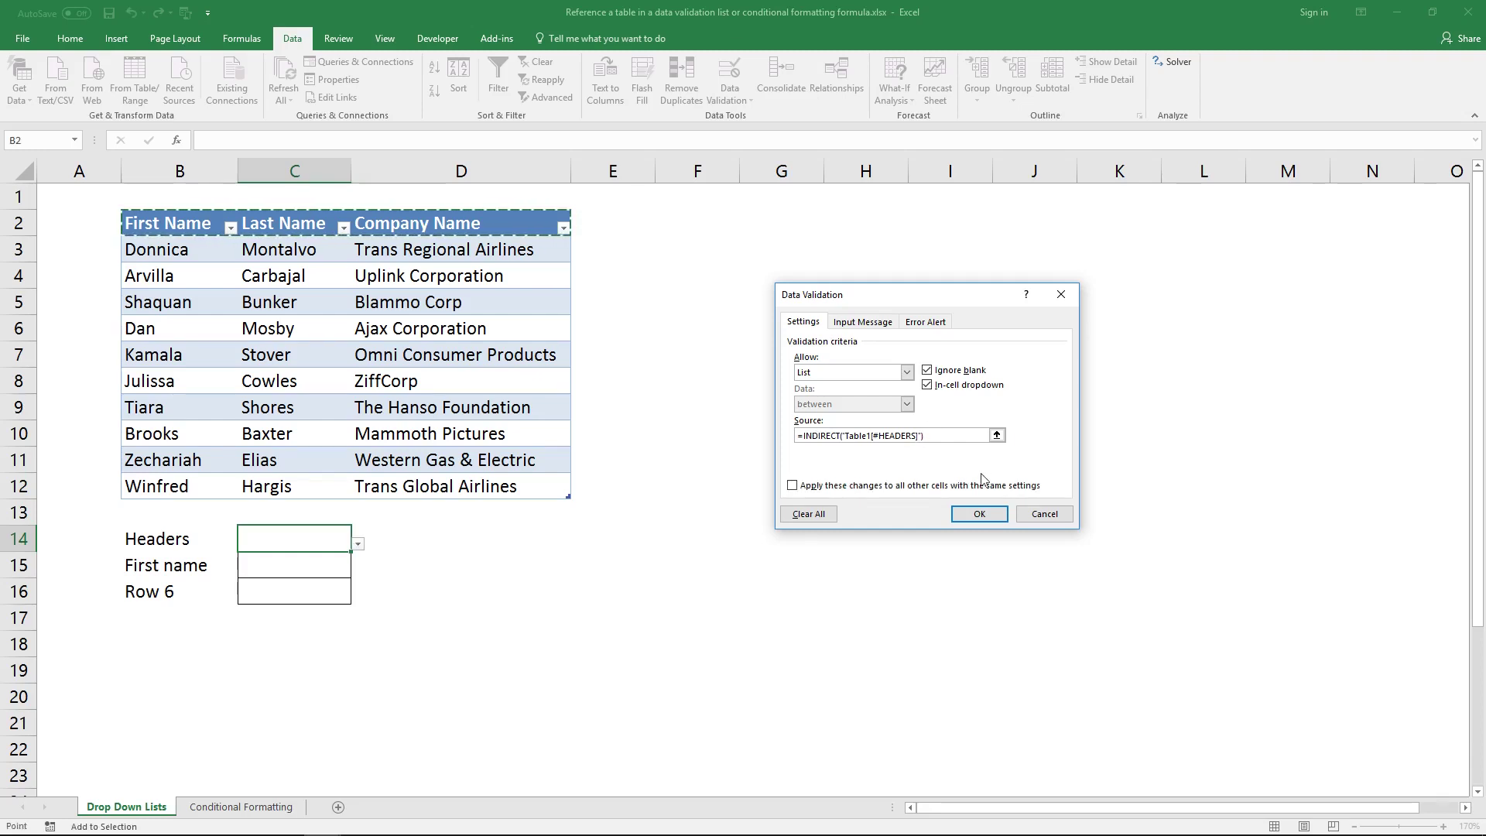
click(982, 514)
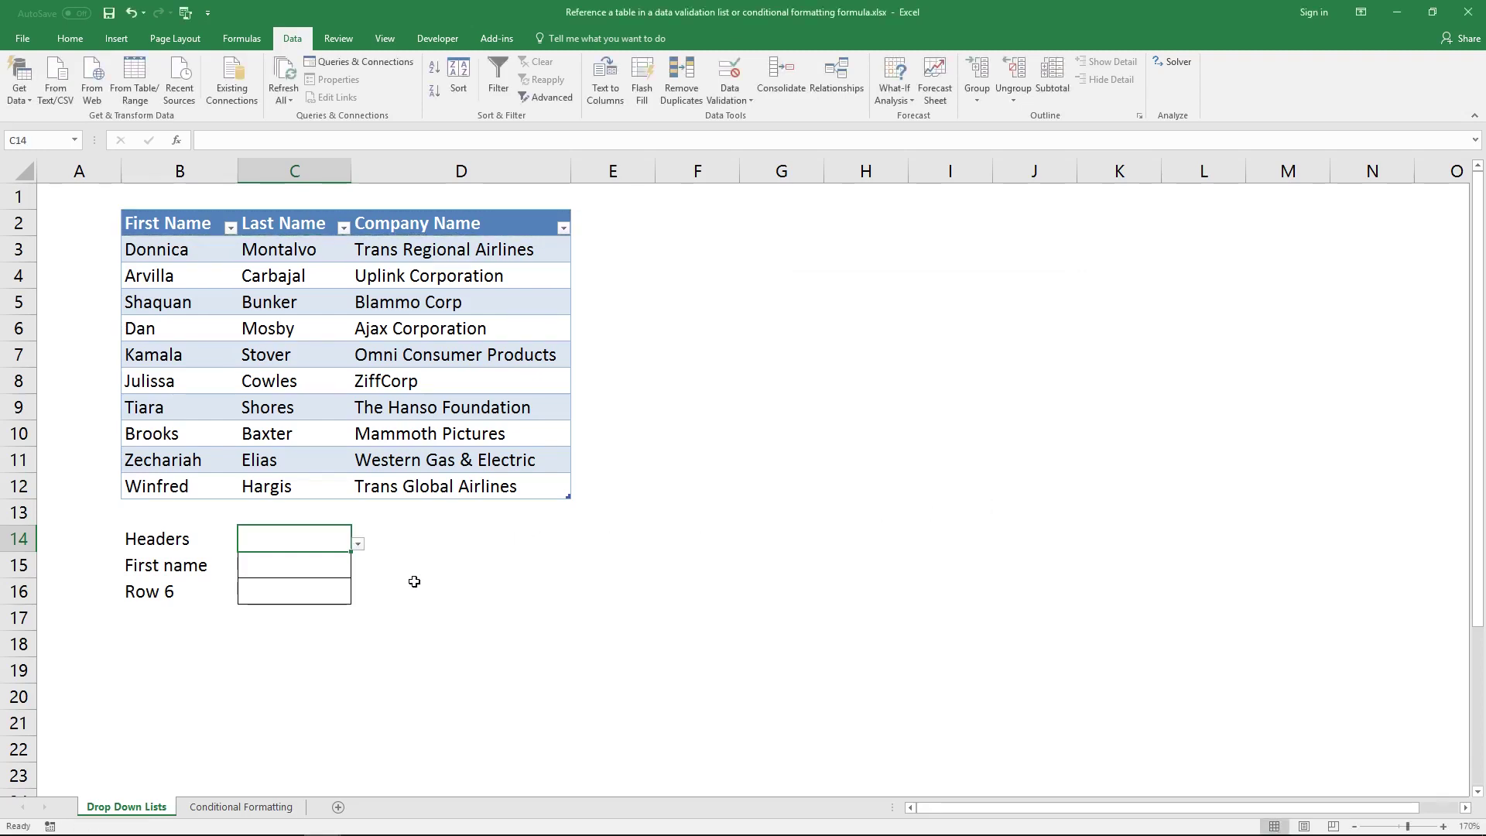
- Choose Last Name from the drop-down list in C14
click(359, 546)
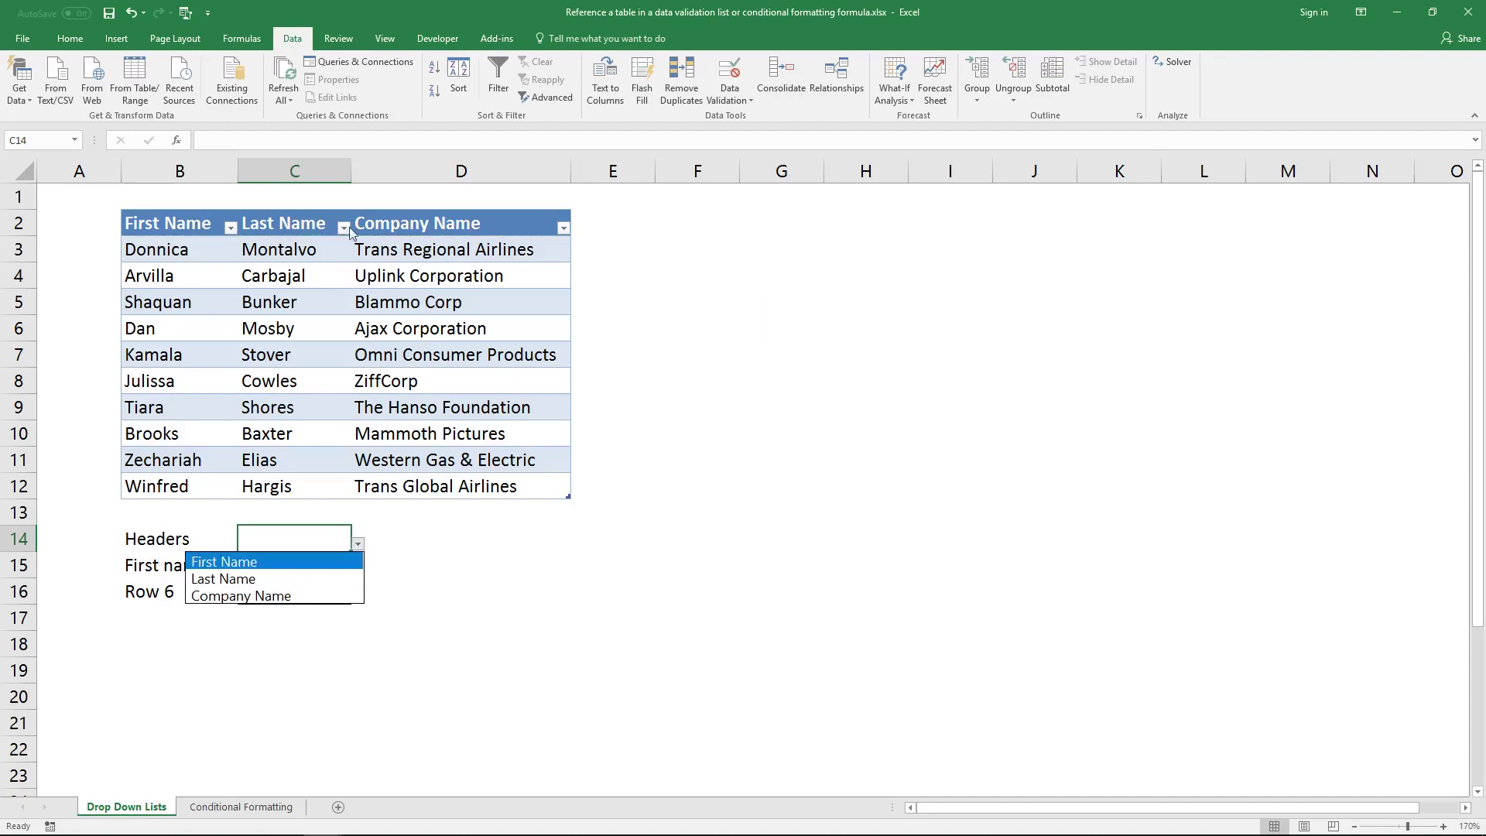
click(272, 574)
click(412, 566)
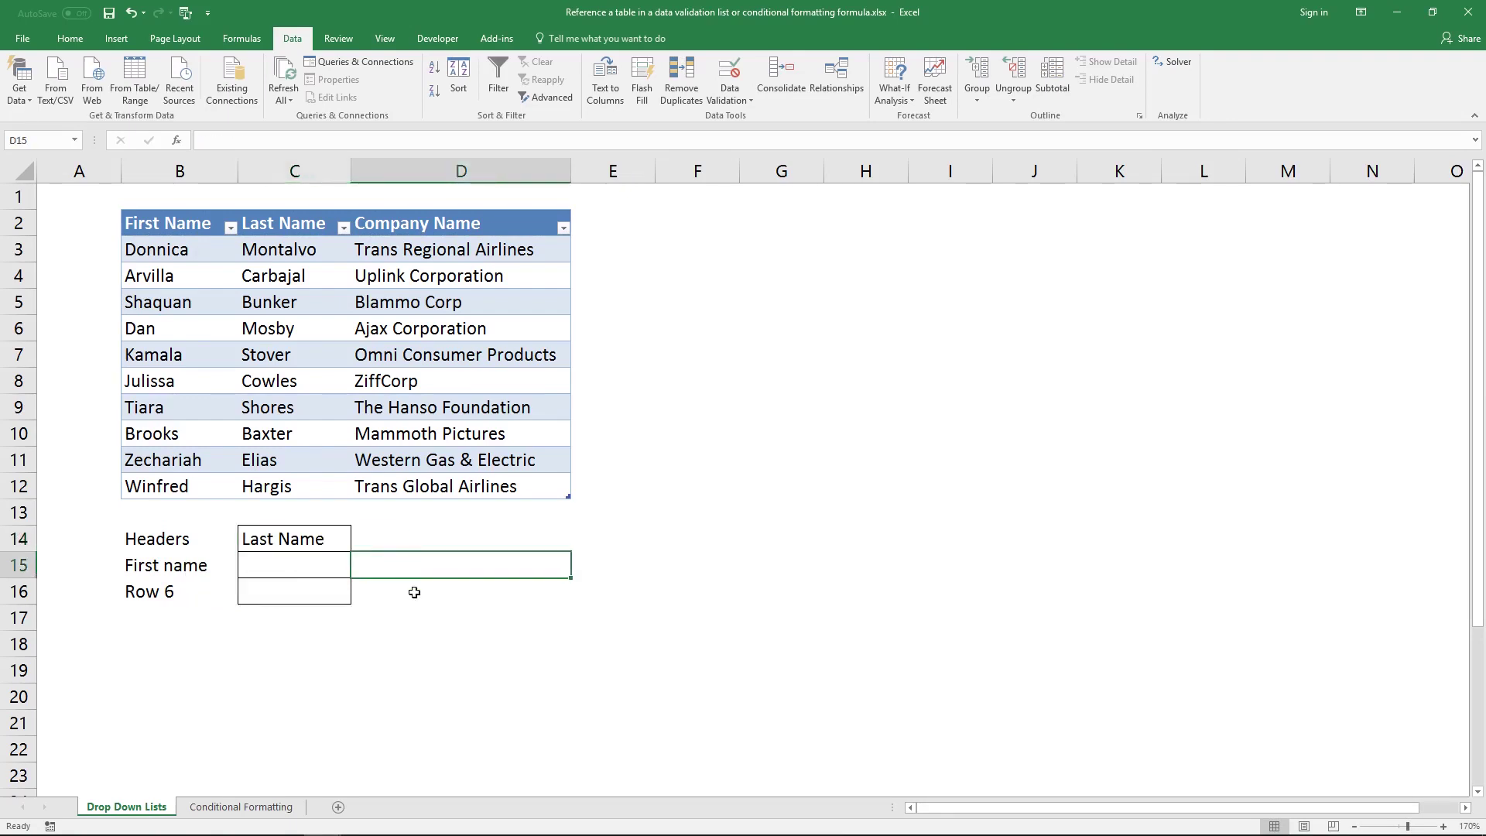
- Start a data validation on cell C16 alone, allowing a list
key(shift+F8)
click(328, 592)
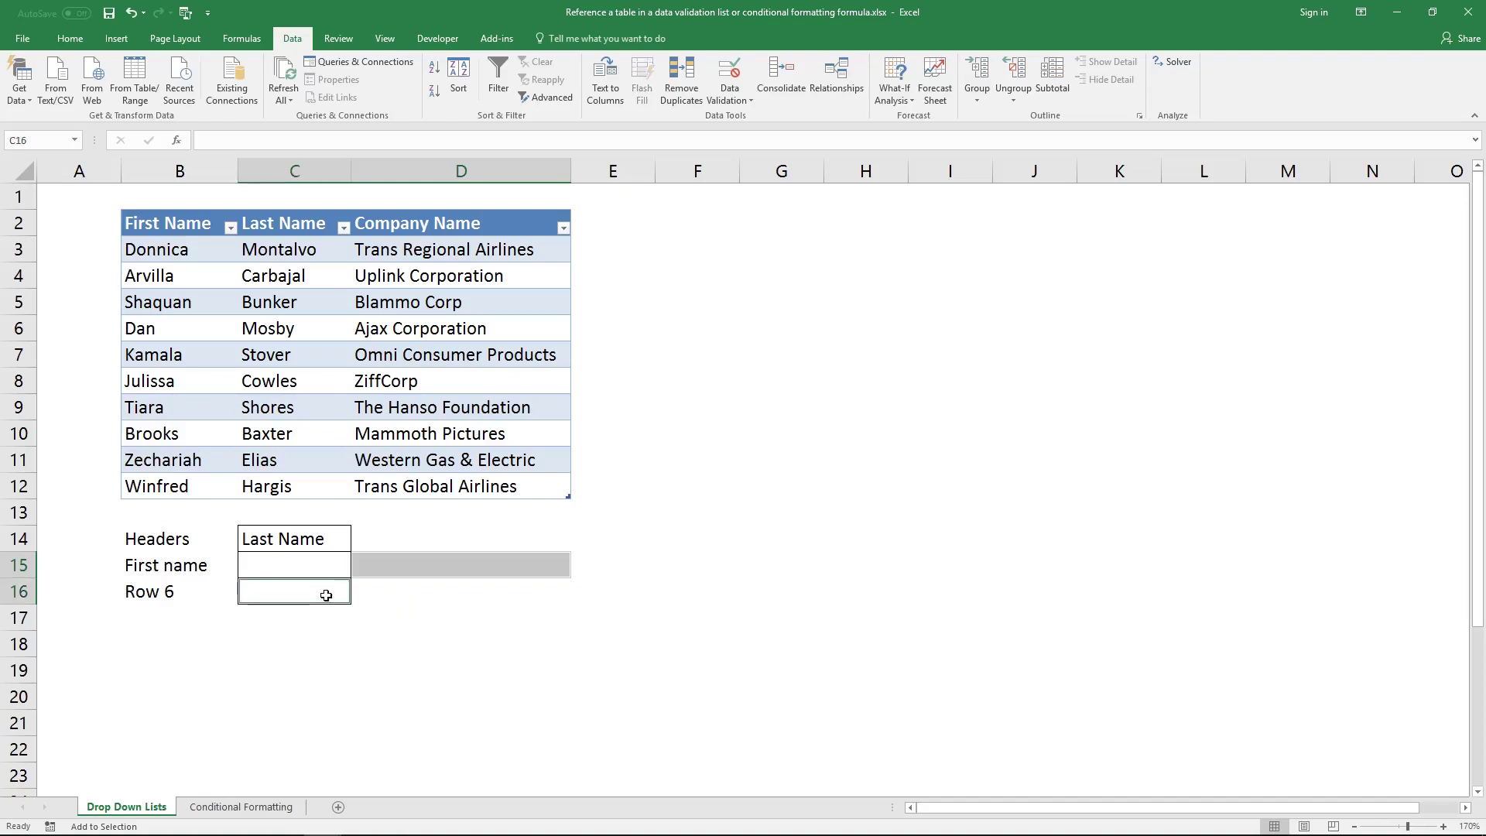
click(326, 595)
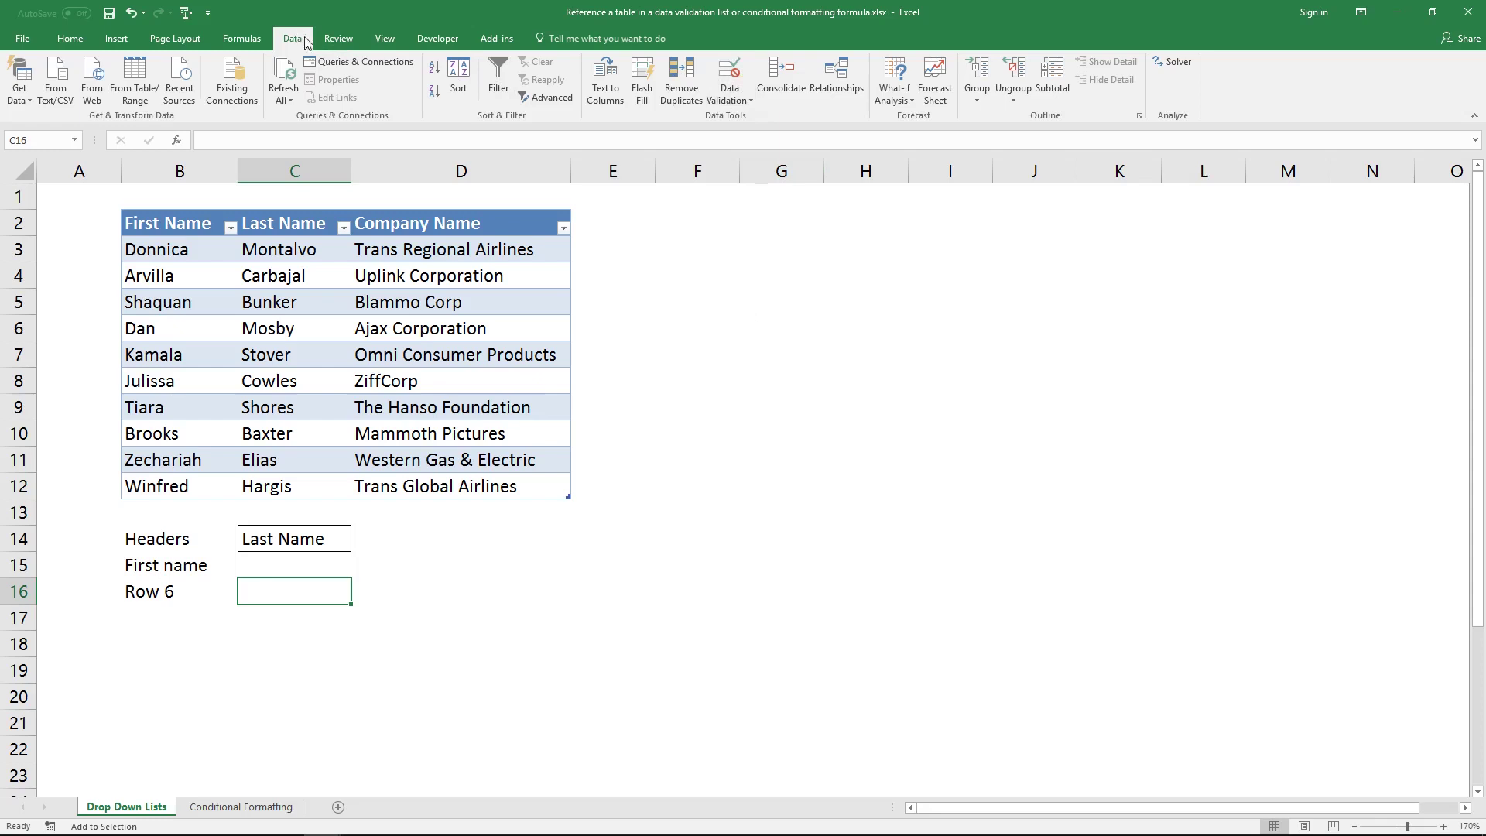
click(730, 75)
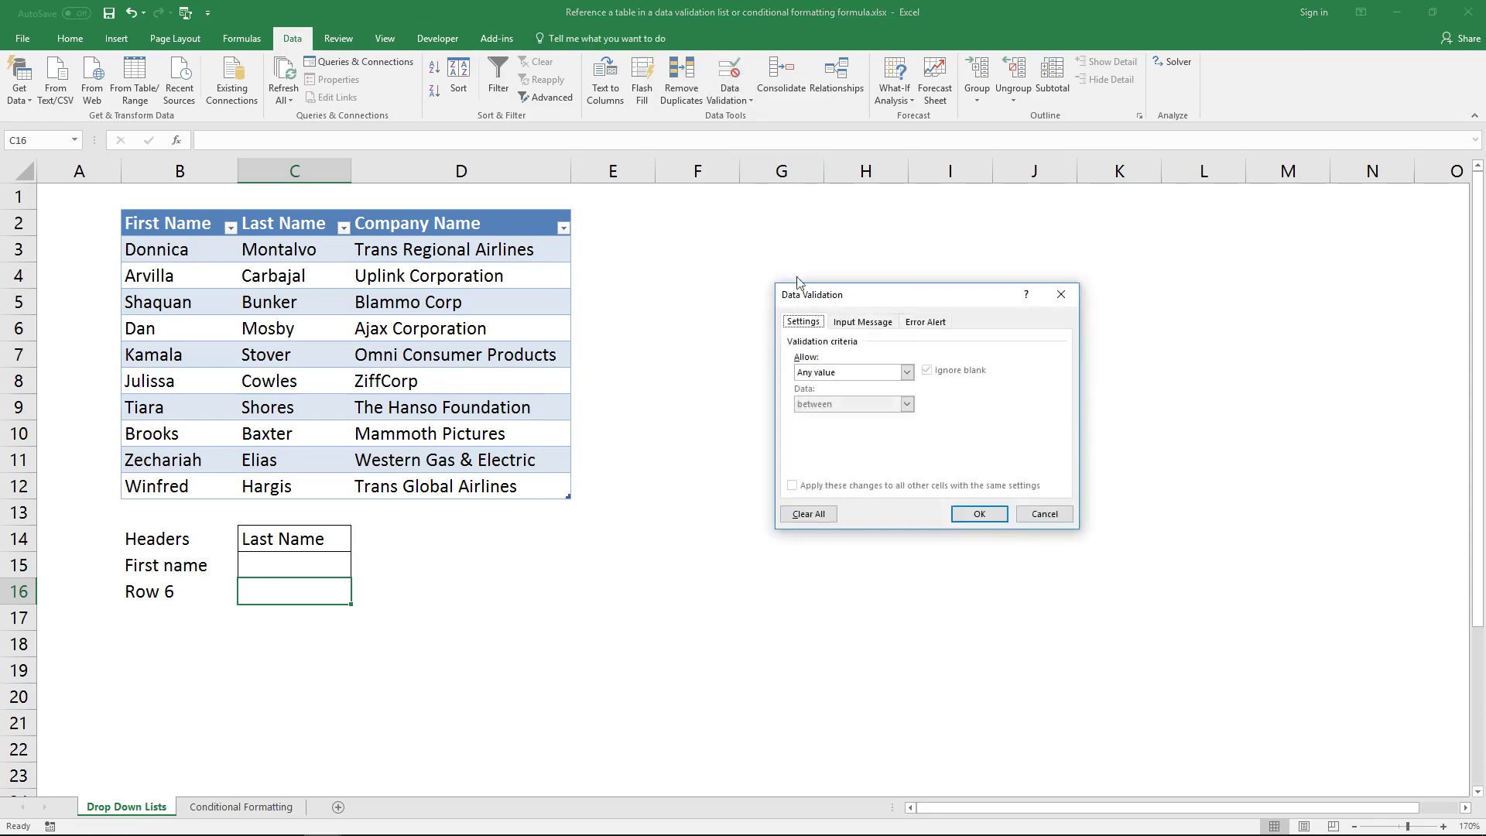
click(858, 373)
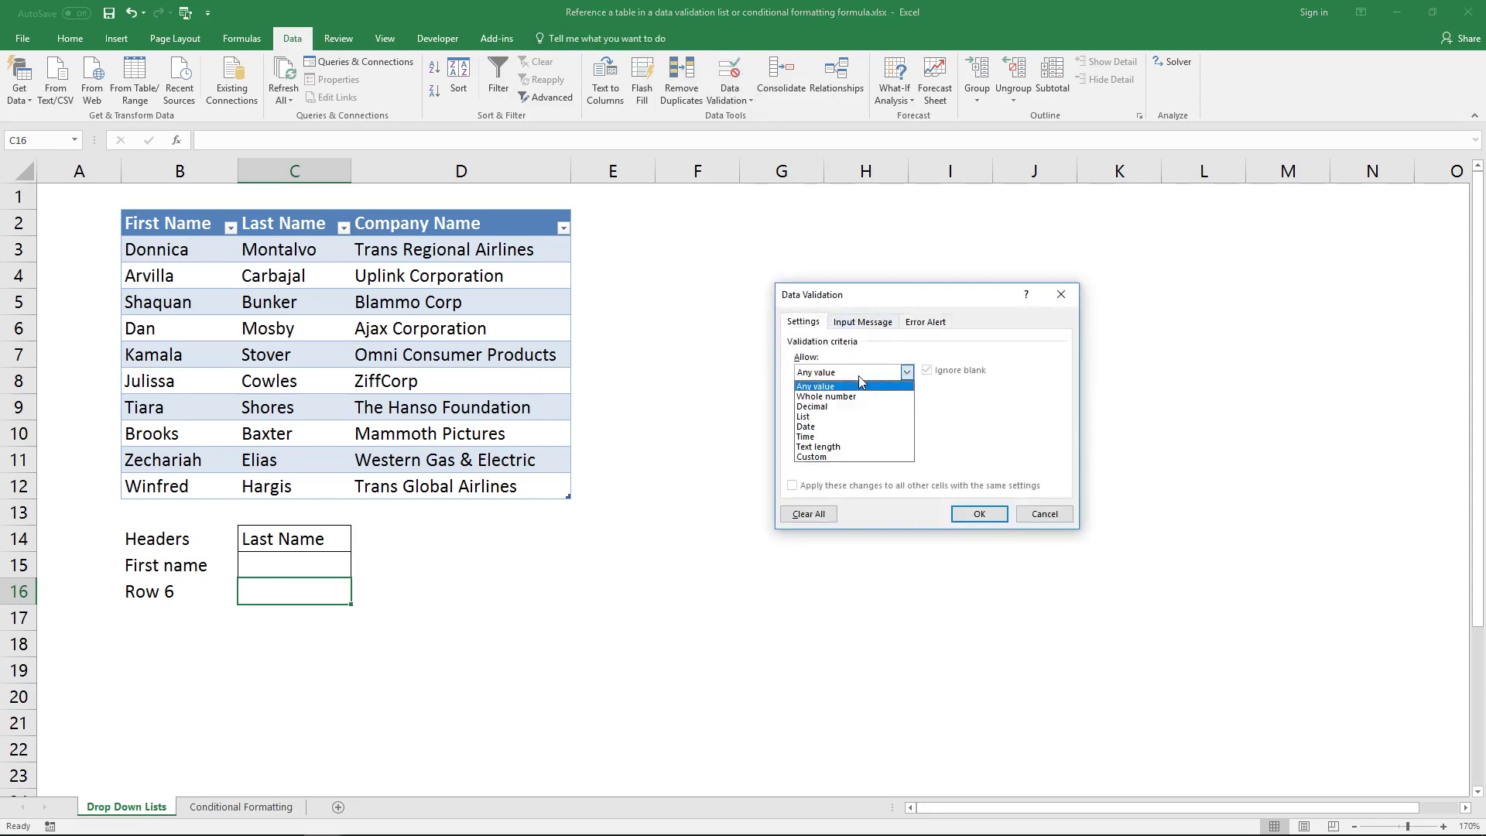
click(840, 418)
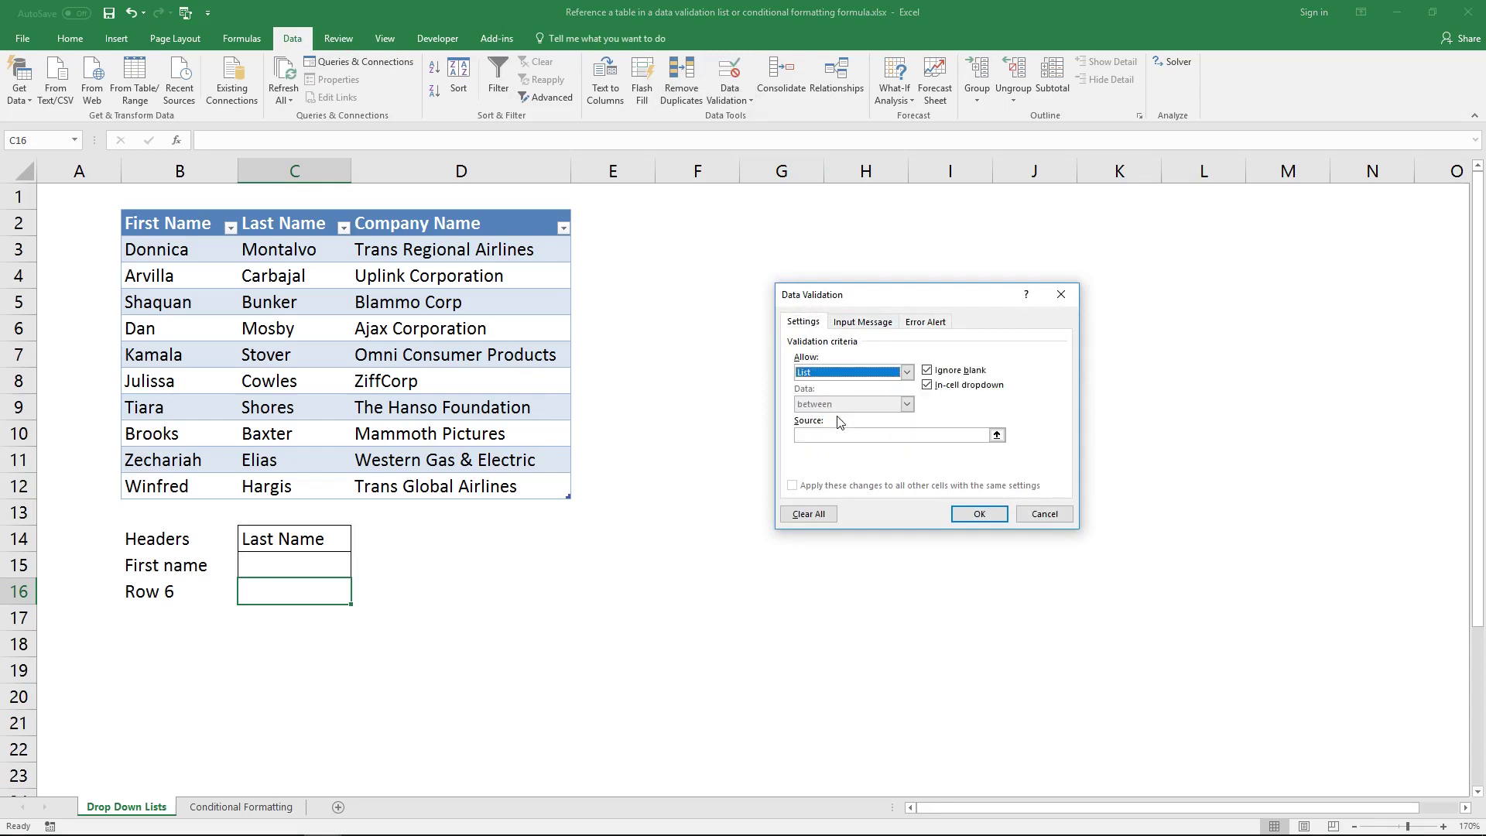
click(854, 435)
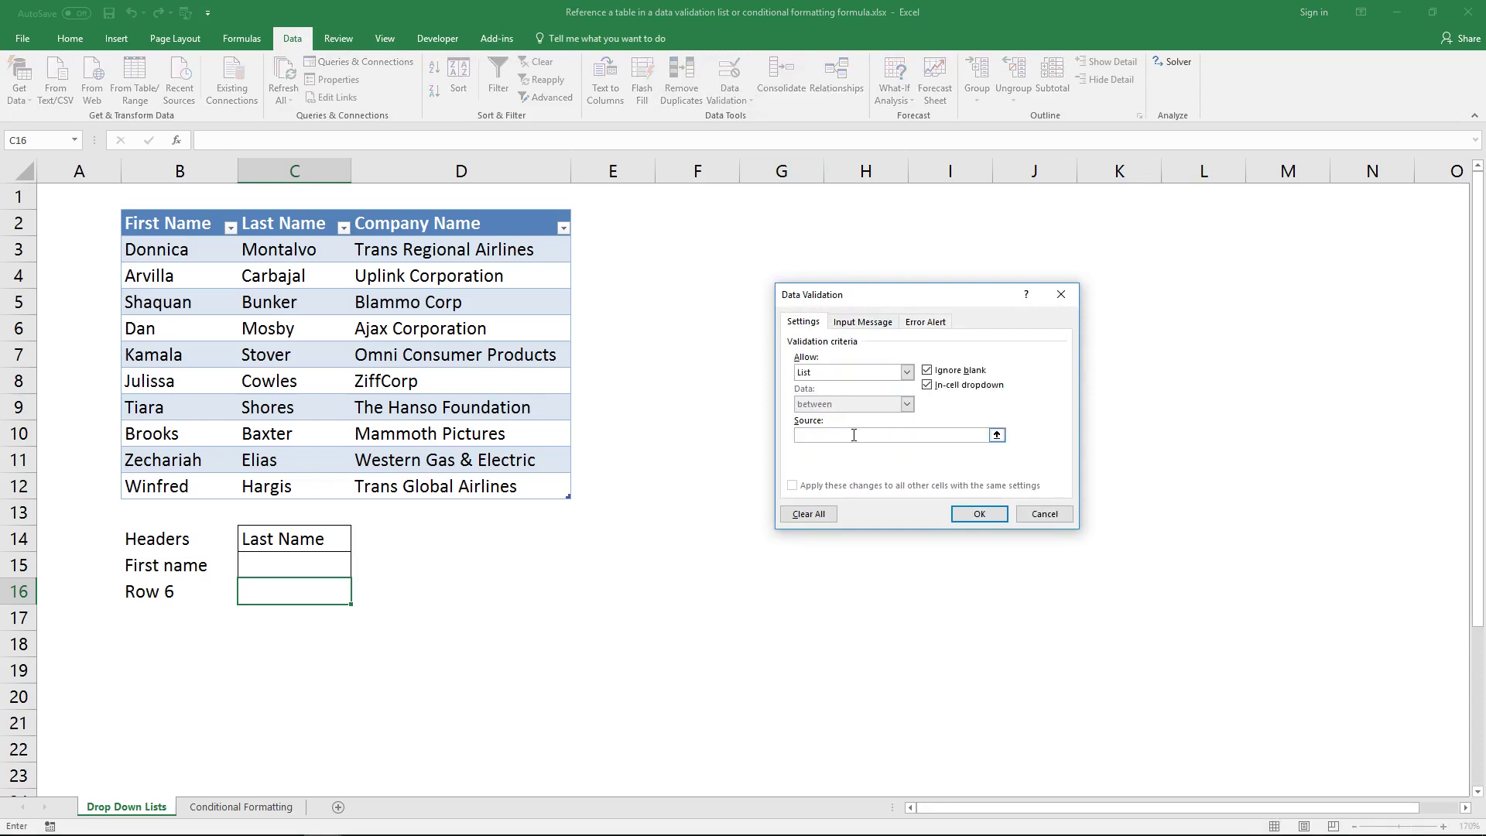
- Set the C16 list source to =INDEX(INDIRECT("Table1"),1,0), apply it, and pick the last-name entry from the drop-down
text(=INDEX(T)
key(BackSpace)
key(BackSpace)
key(BackSpace)
text(INDIRECT)
text(("Table1)
text(1)
click(978, 518)
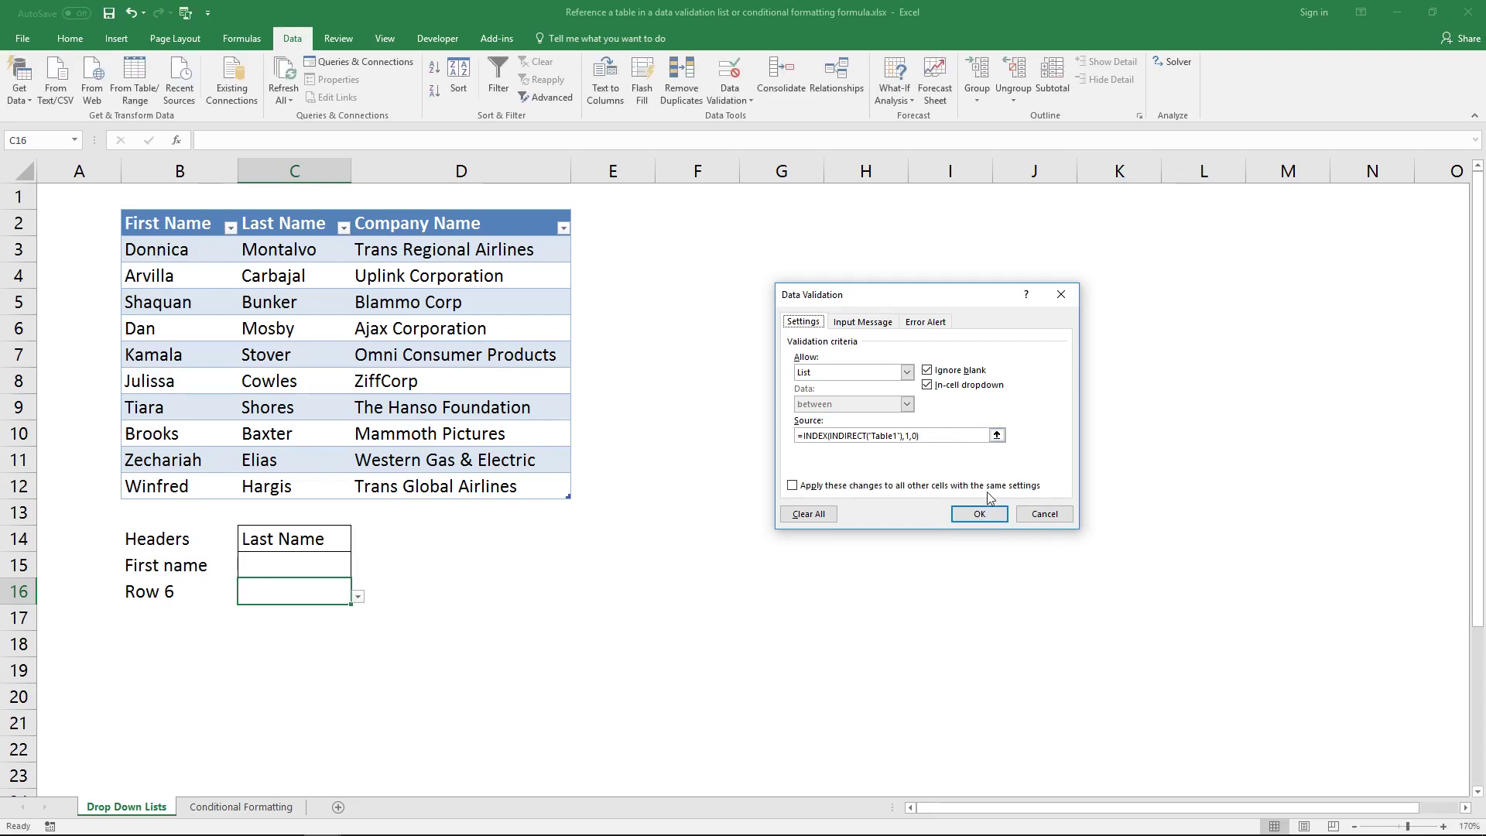
click(983, 518)
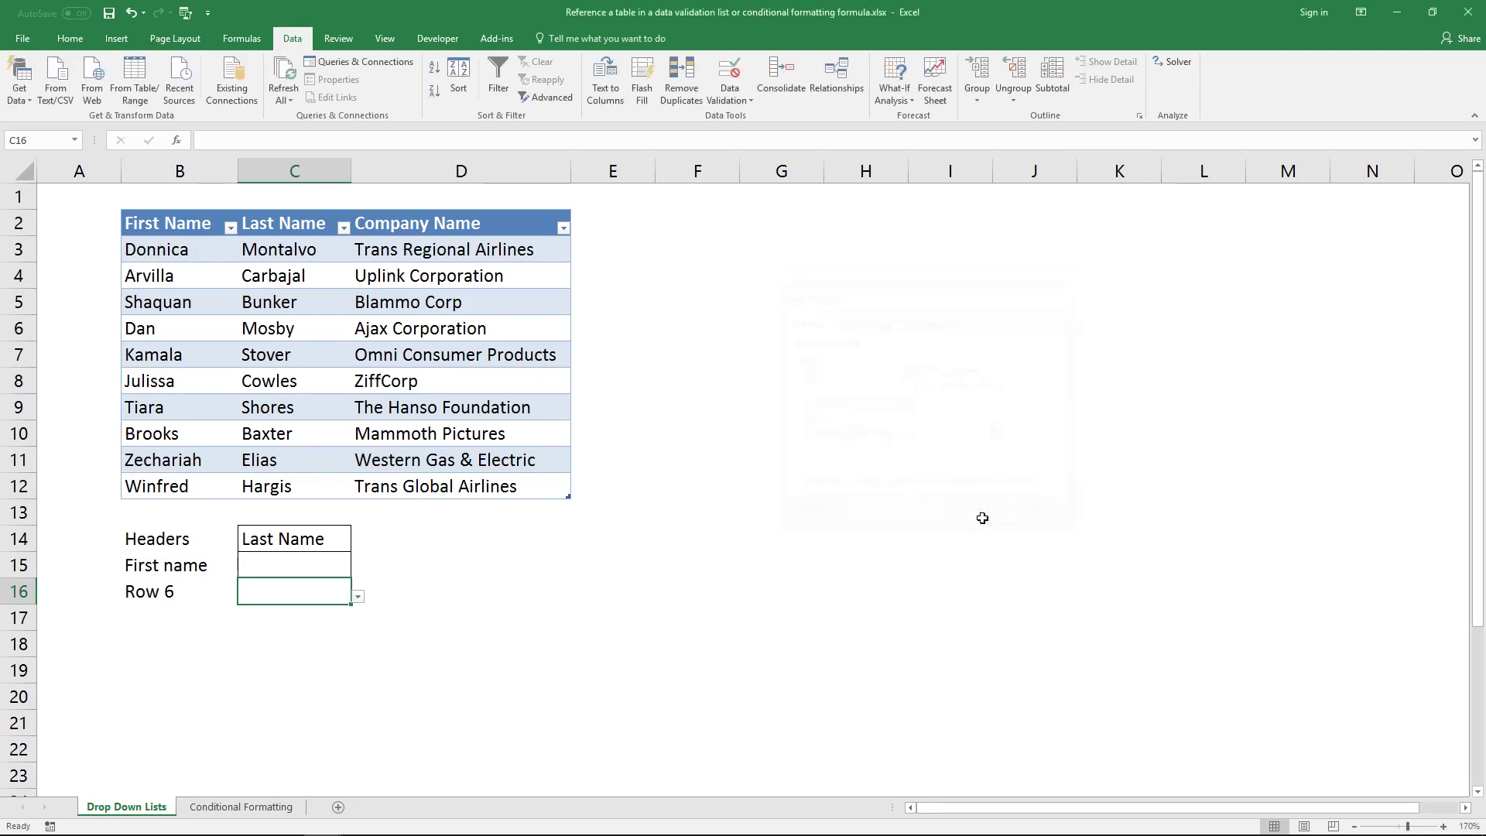
click(359, 597)
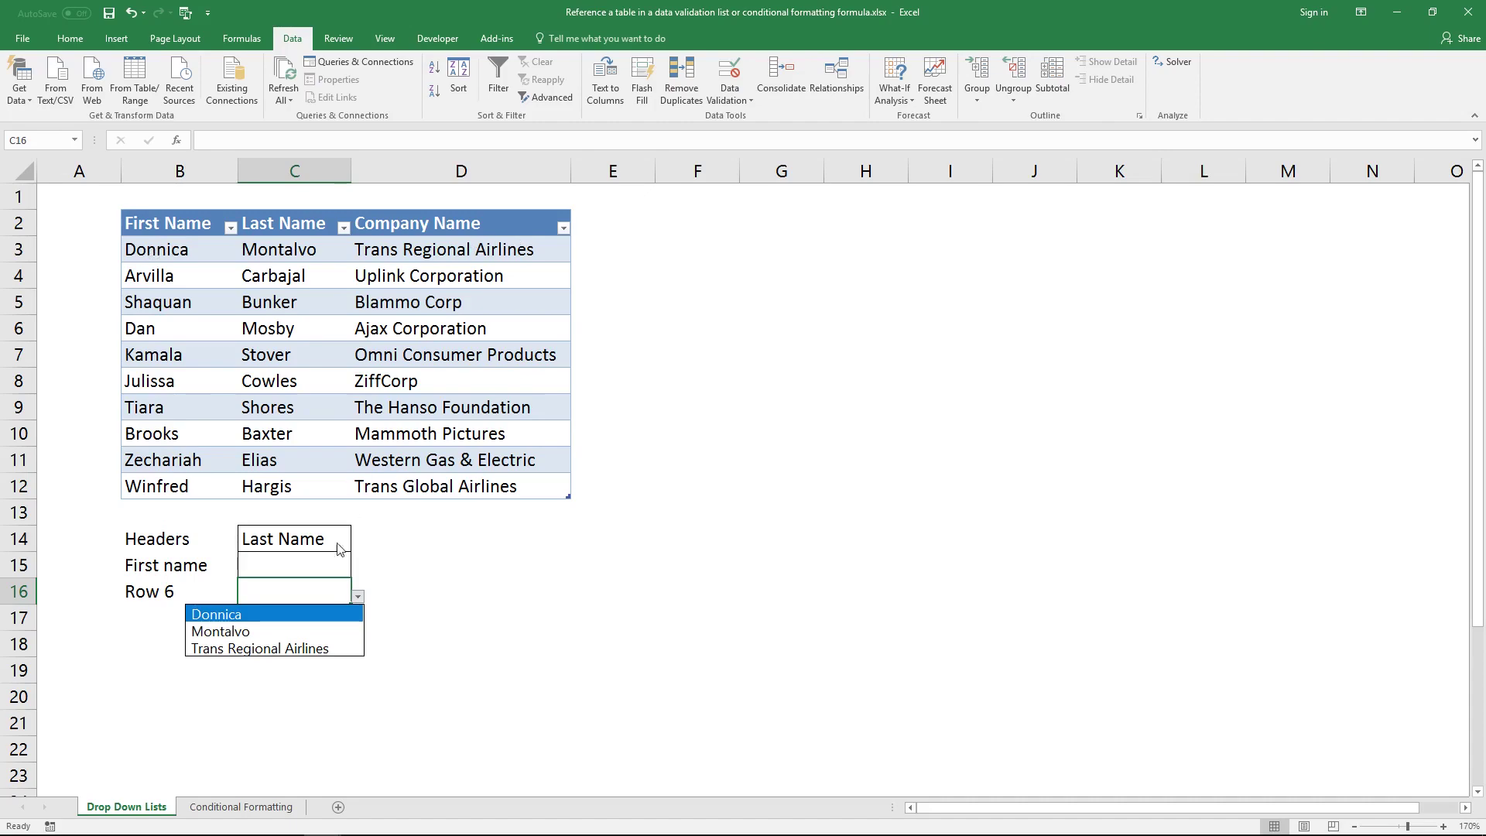
click(307, 634)
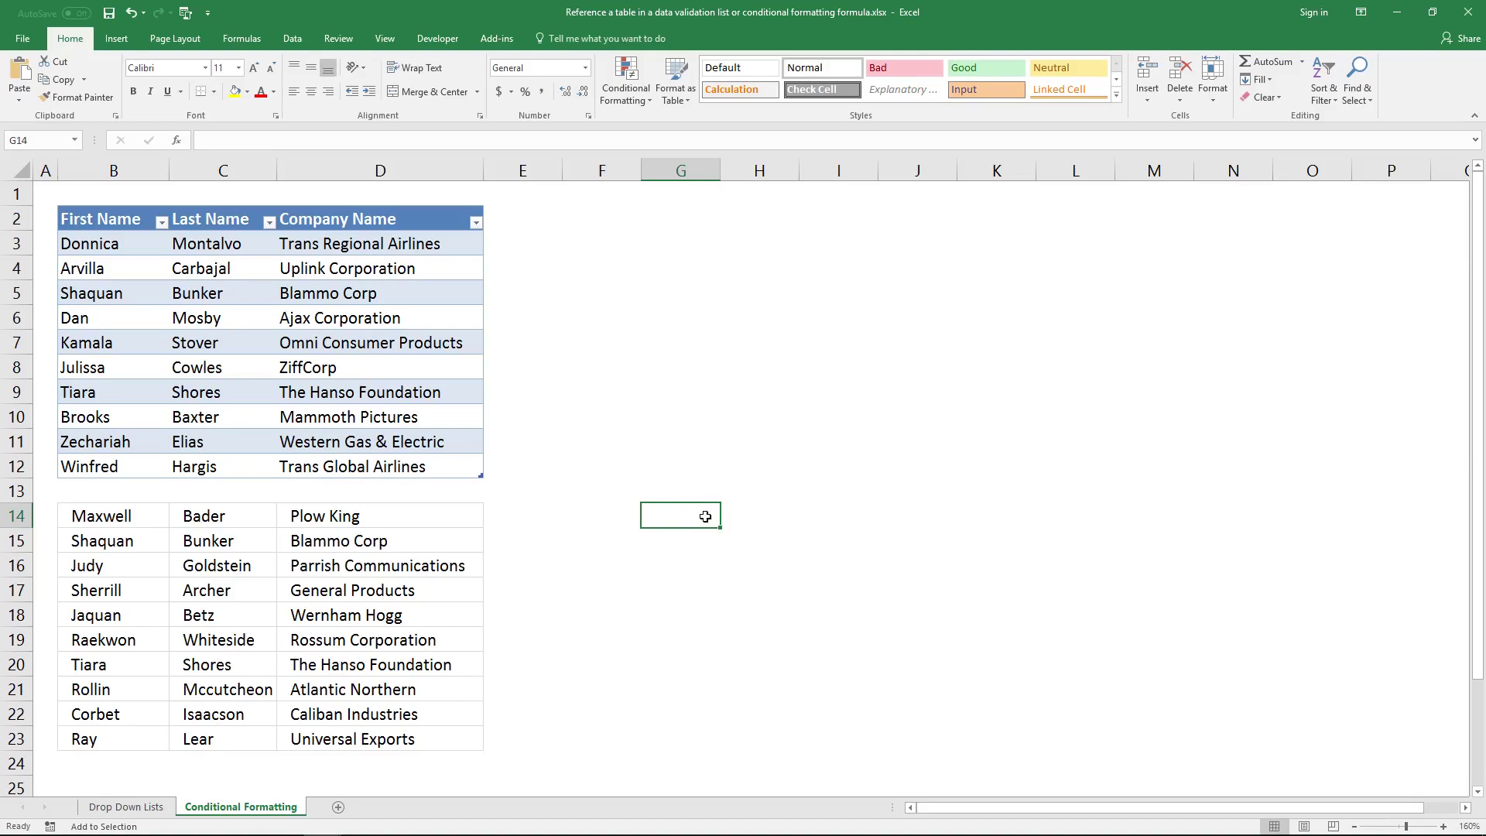
- Start a COUNTIFS formula in F14 with $B14 as the first range, column locked, followed by an opening INDIRECT function
click(623, 514)
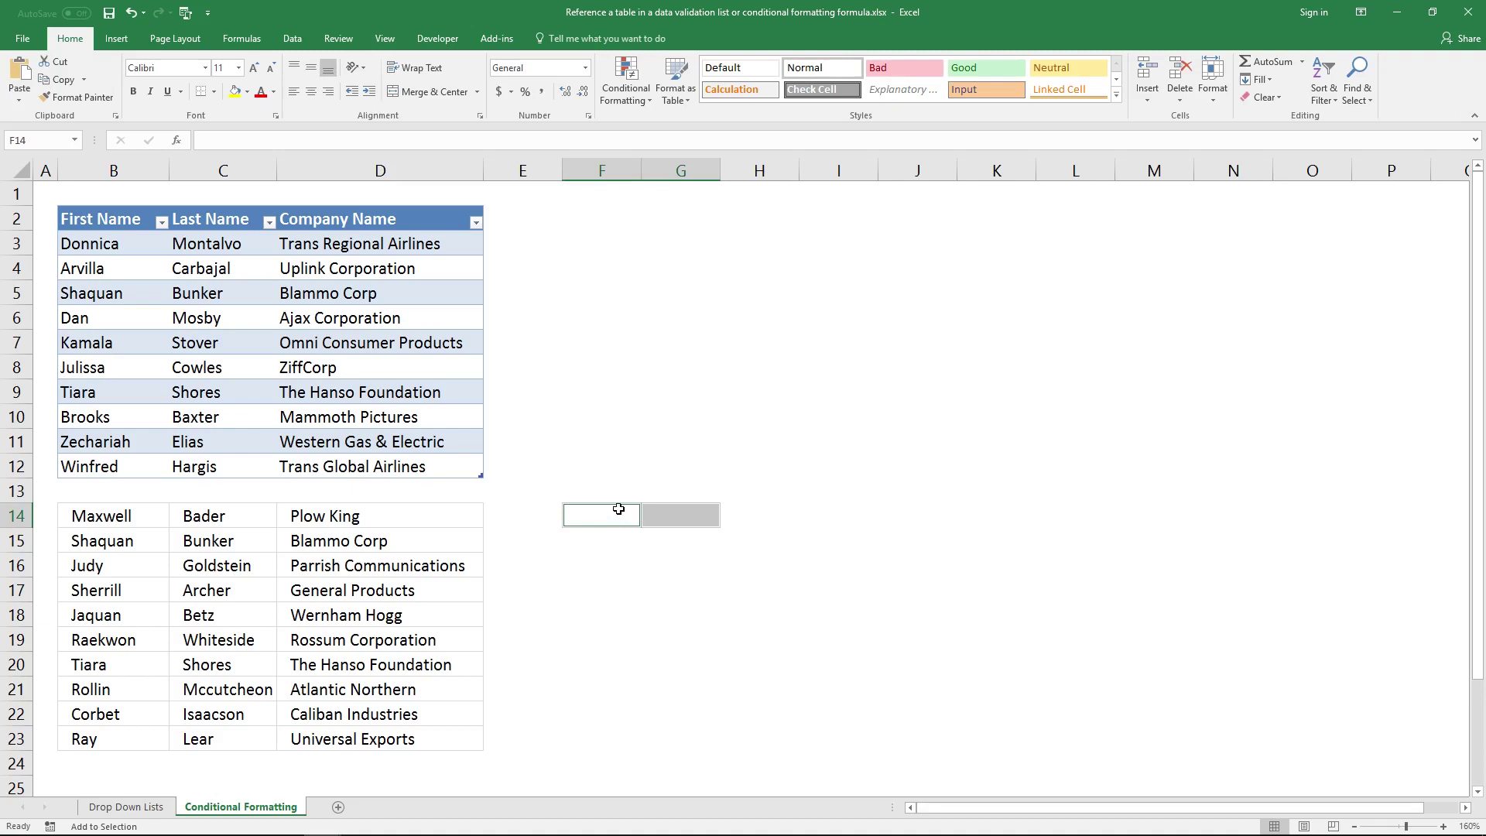
click(619, 508)
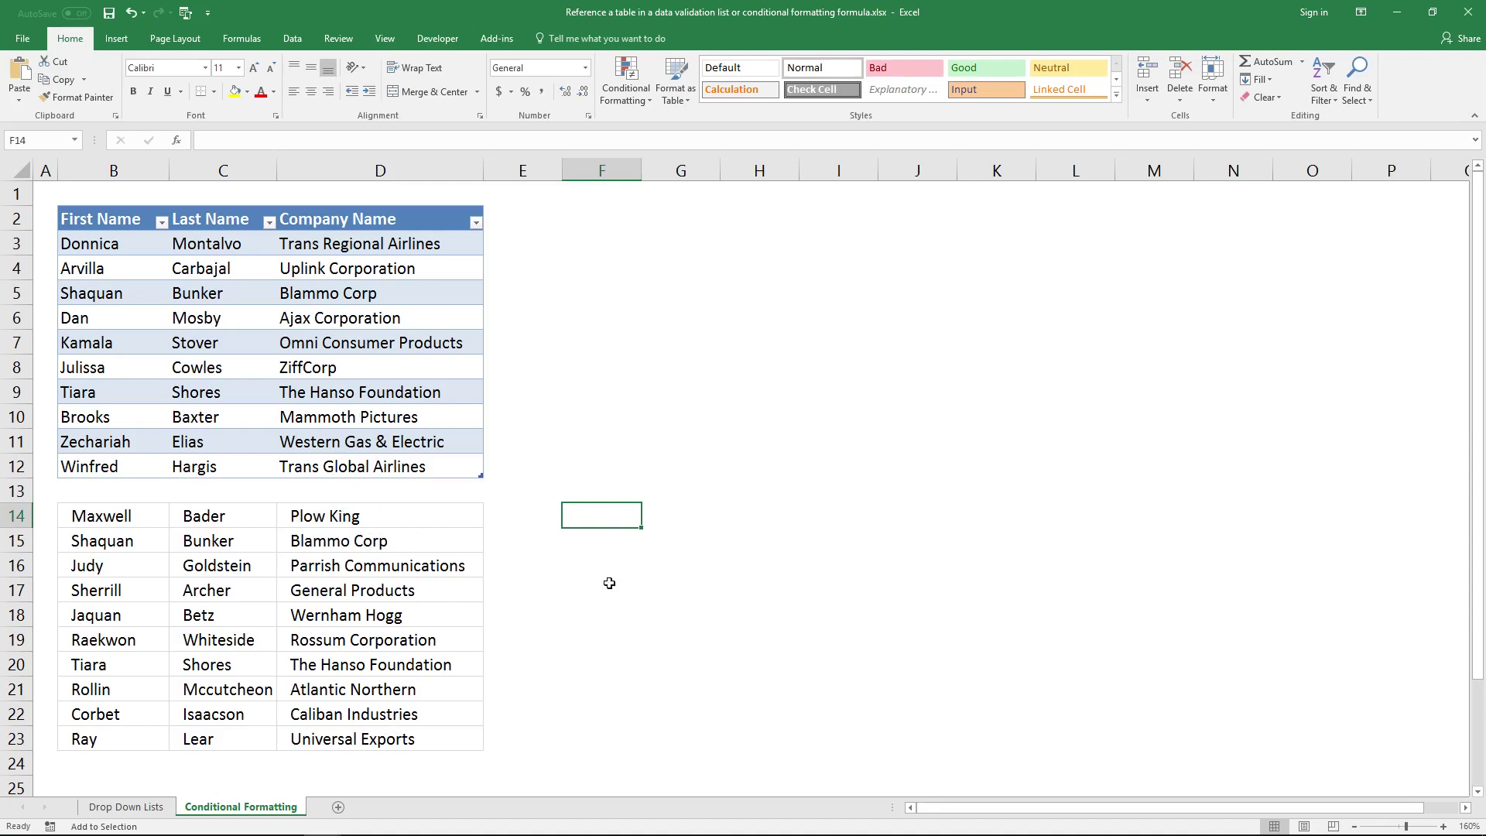
text(=)
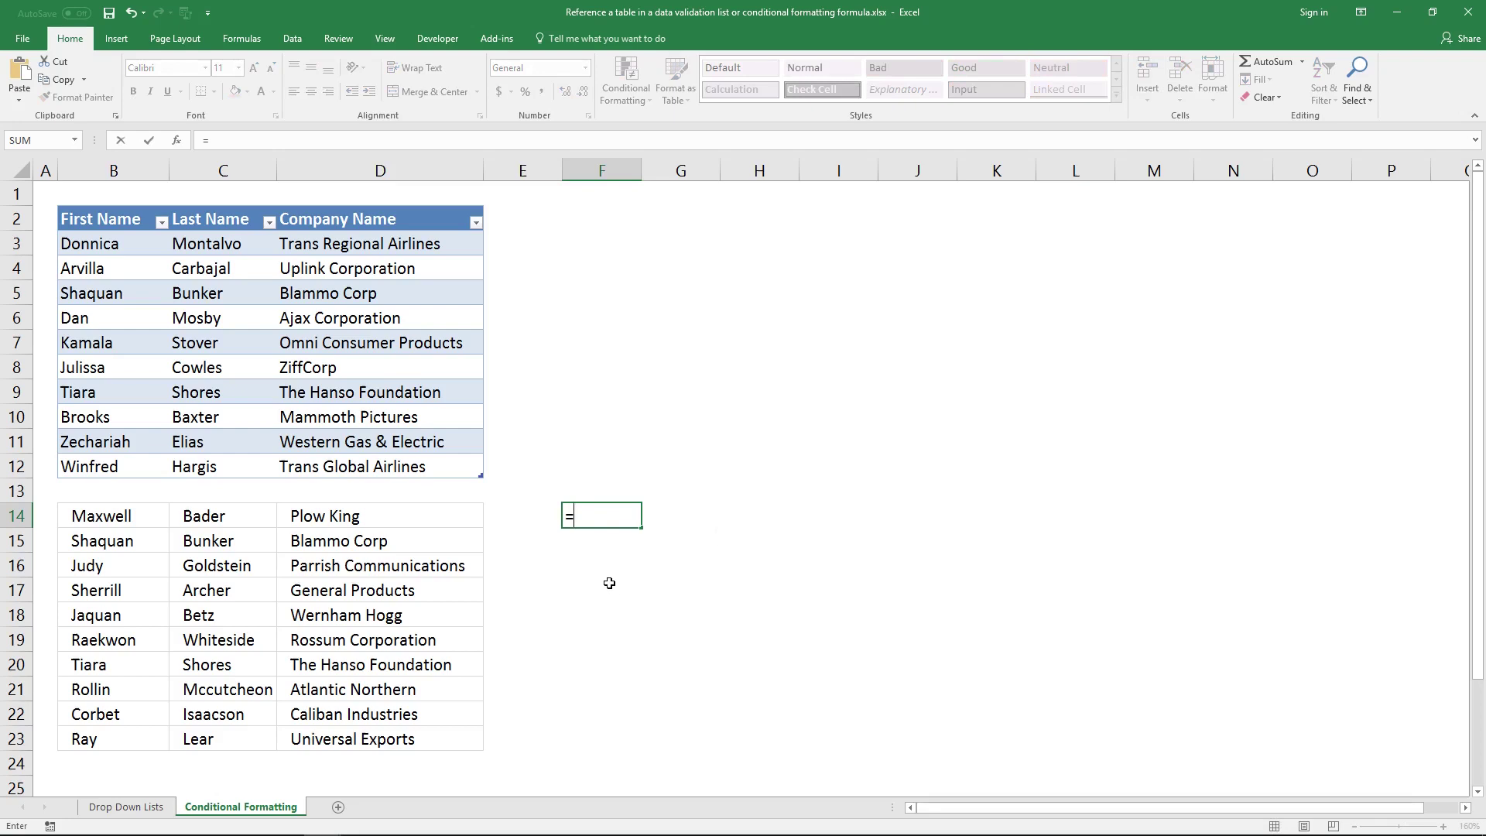
text(COUNTIFS()
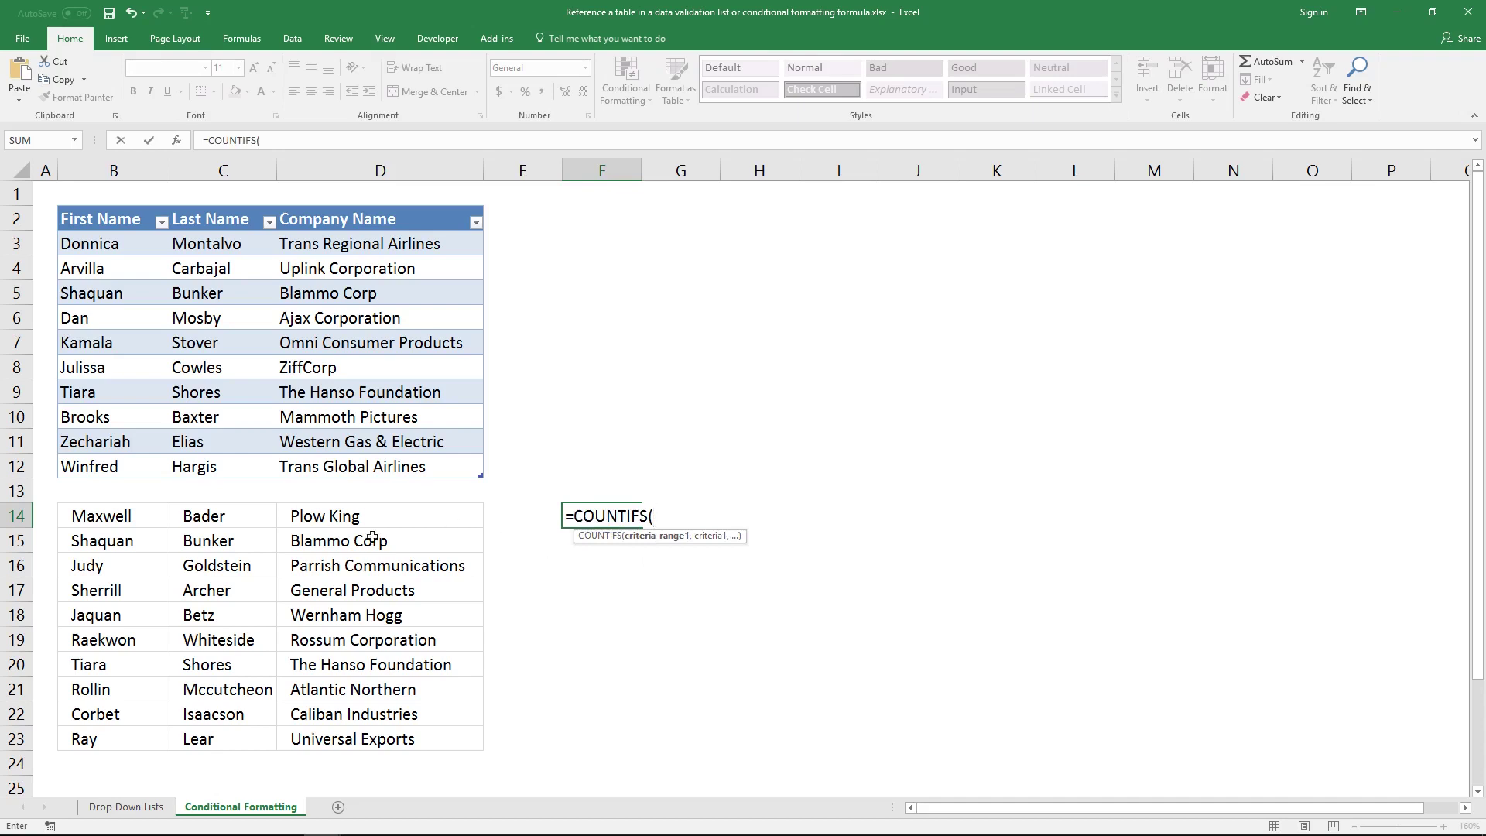
click(141, 516)
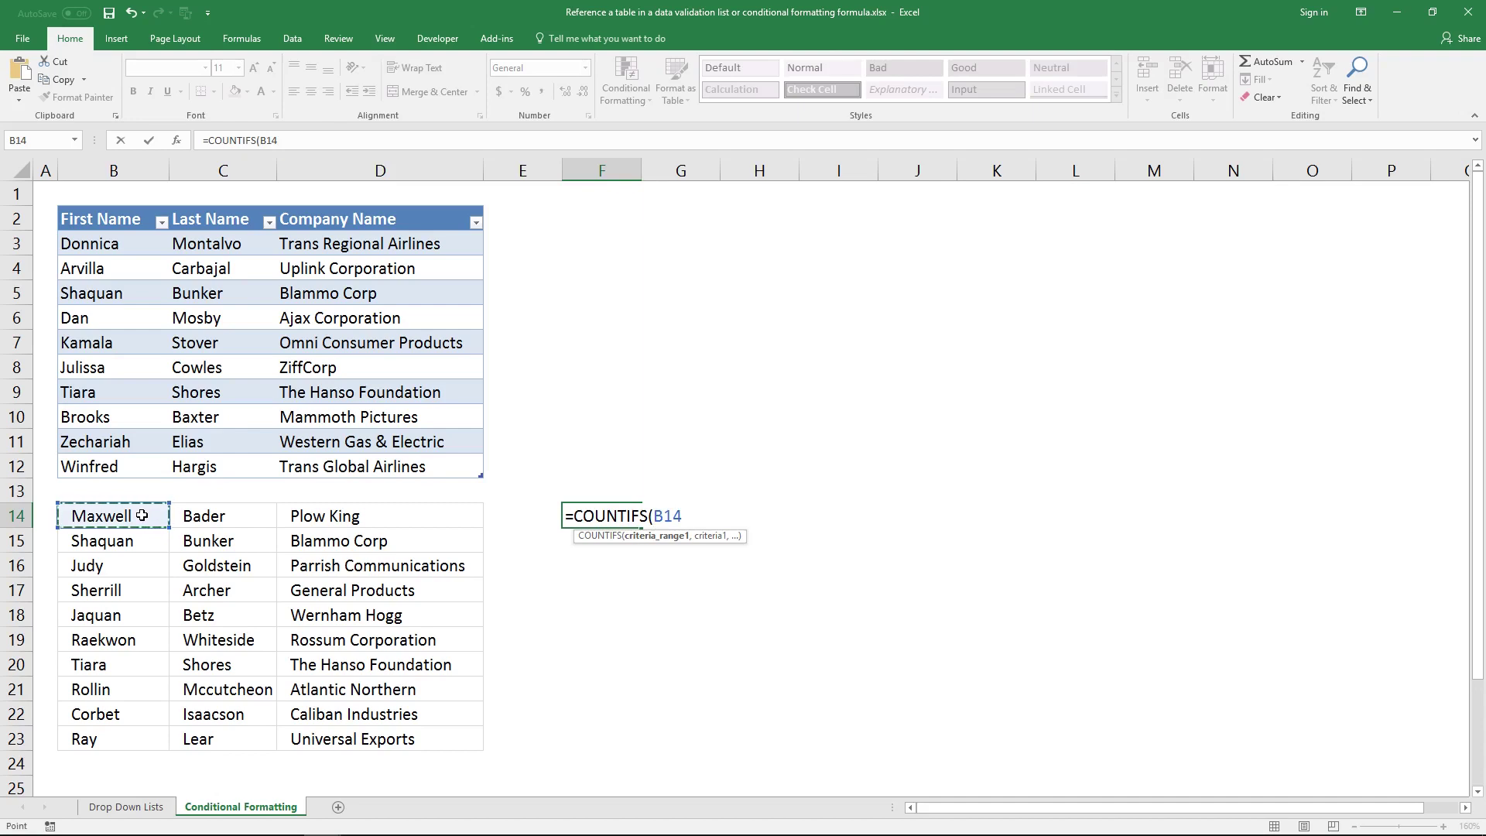
key(F4)
key(F4)
key(F4)
text(,)
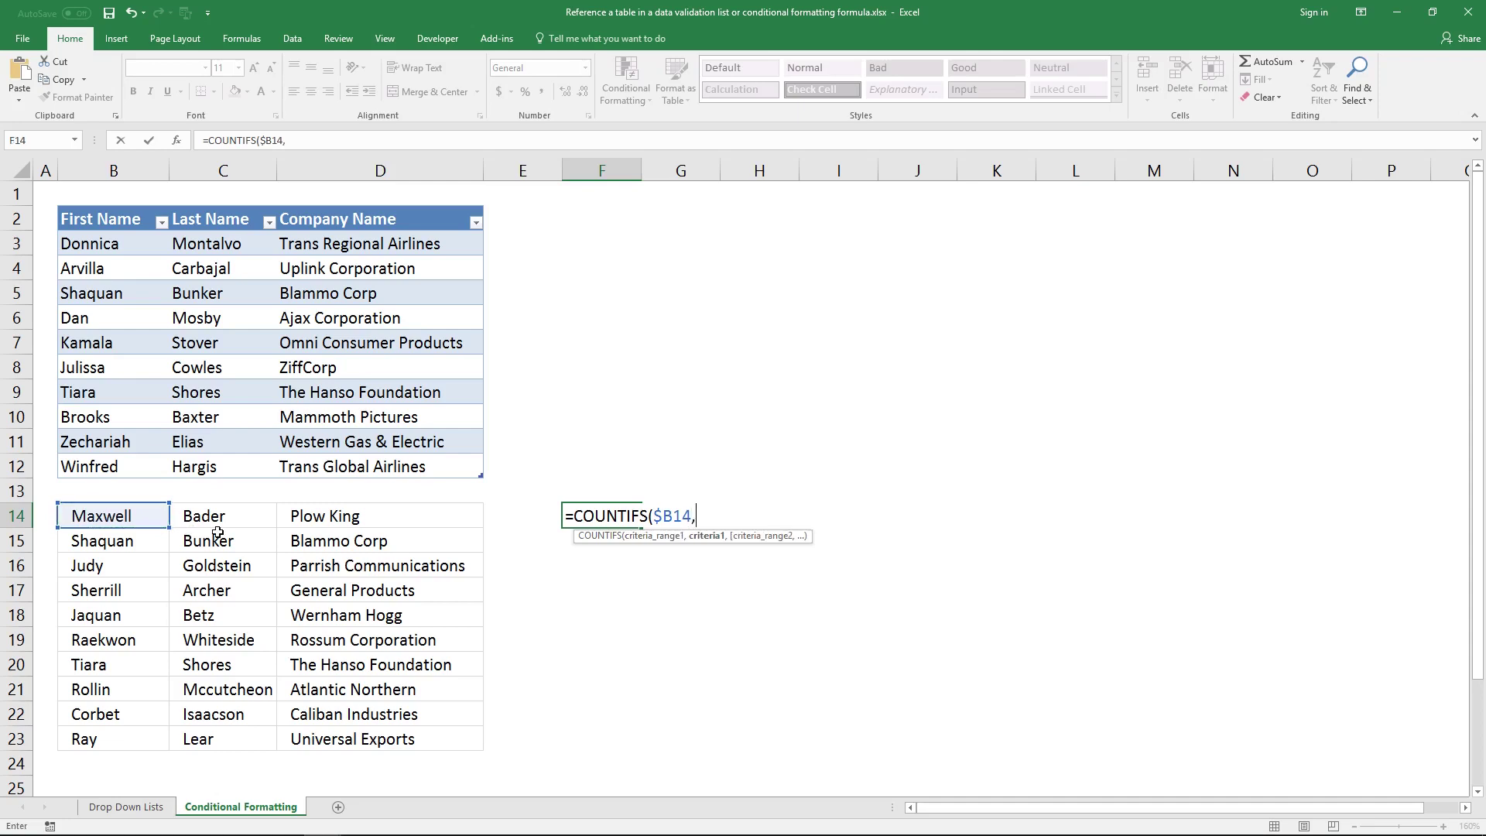
text(INDIR)
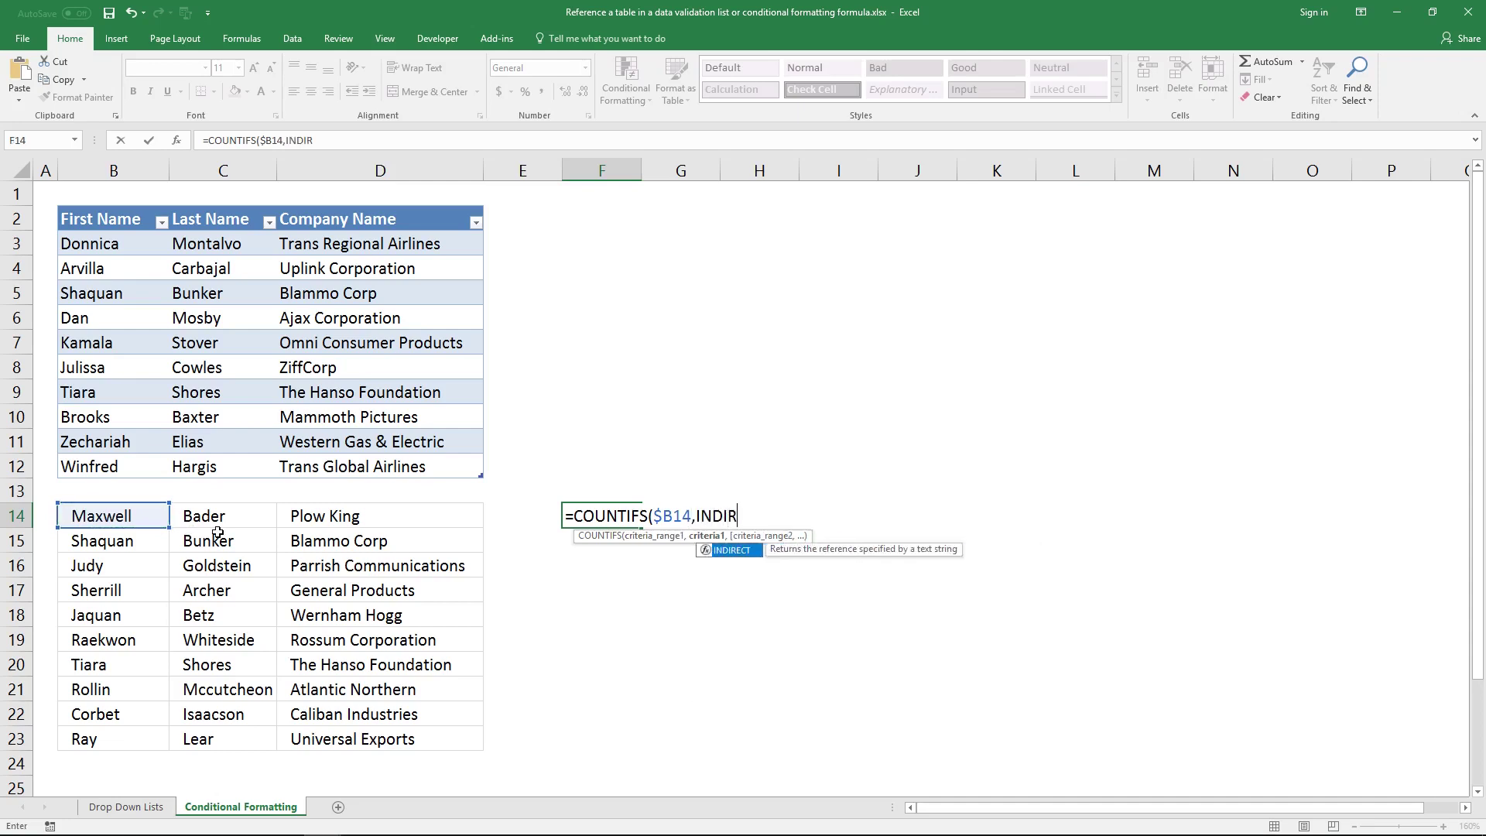
text(ECT(")
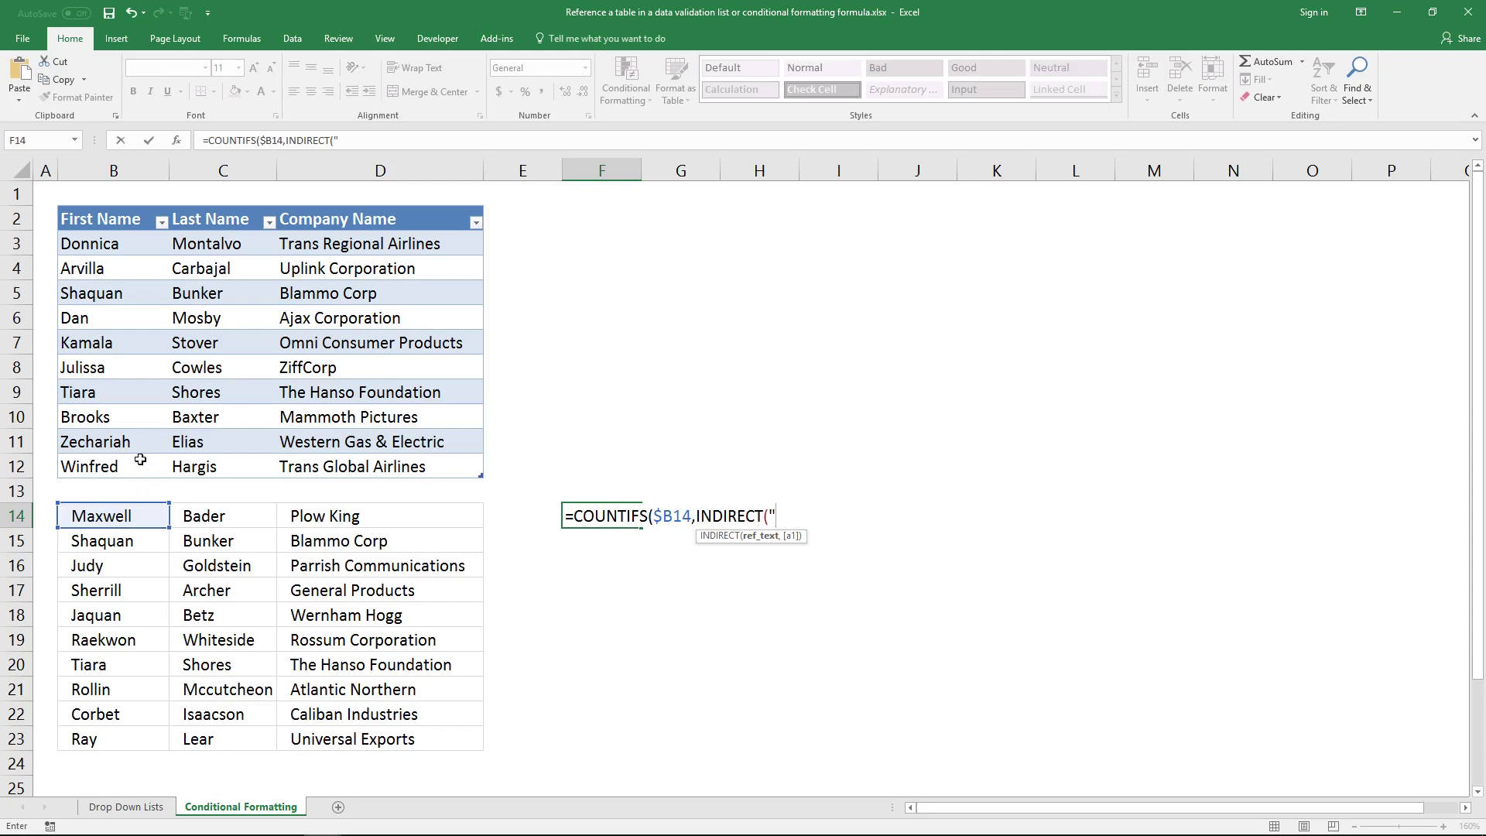
key(Return)
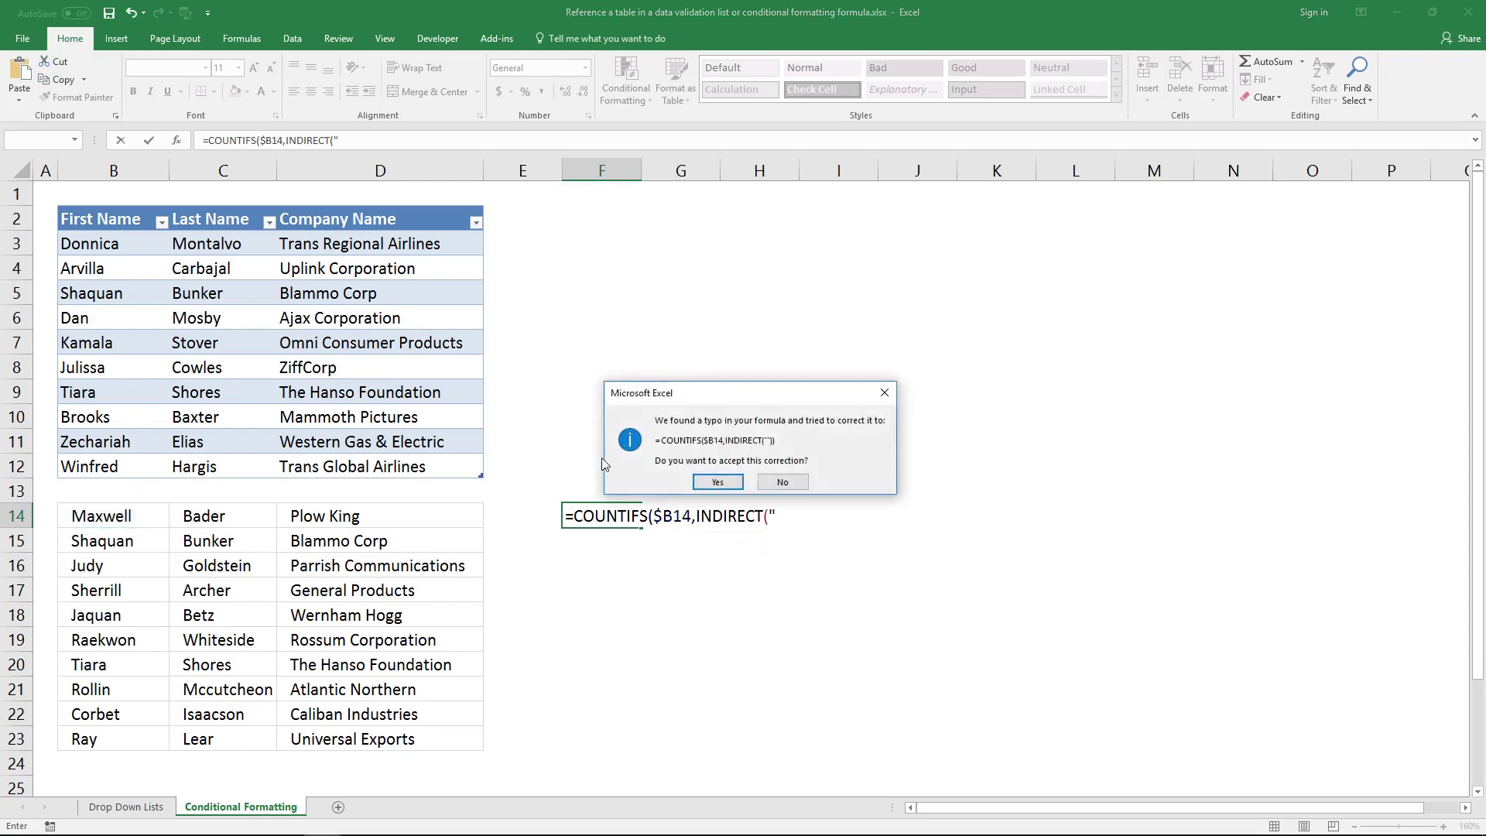
click(782, 482)
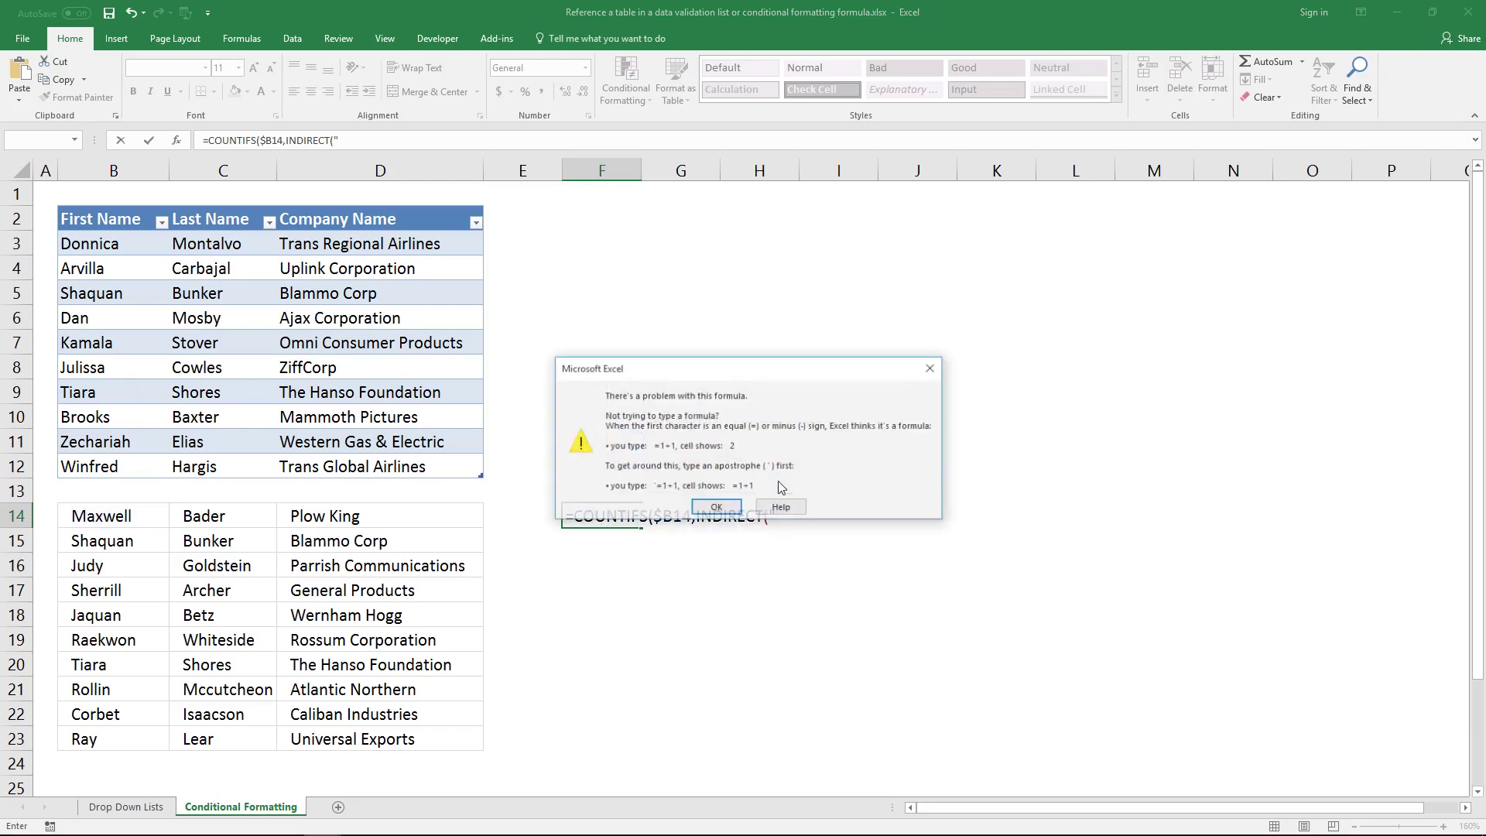
click(743, 507)
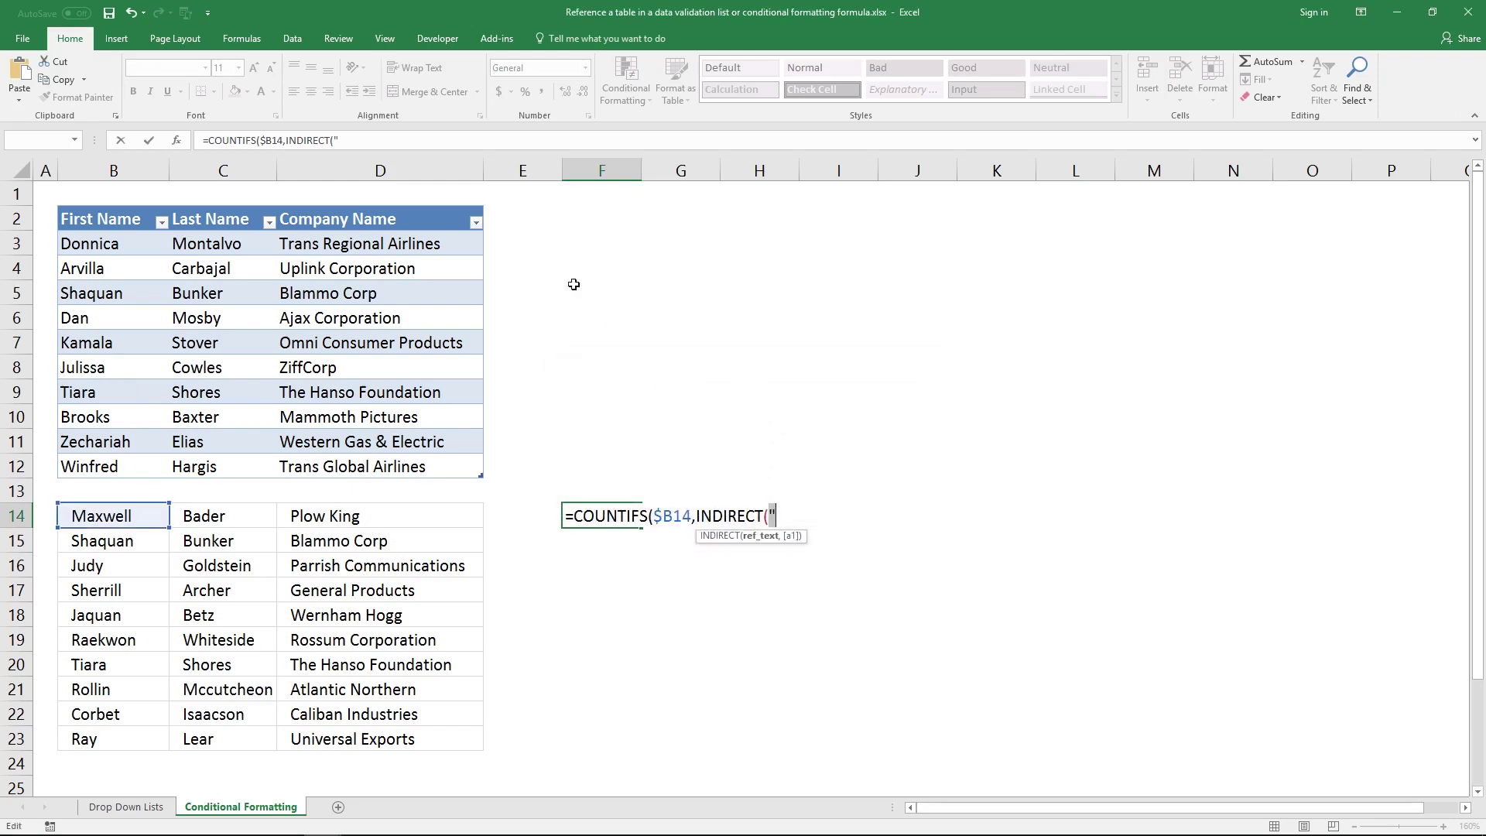
- Complete the first COUNTIFS criterion in F14 as INDIRECT("Table1[First Name]")
click(403, 138)
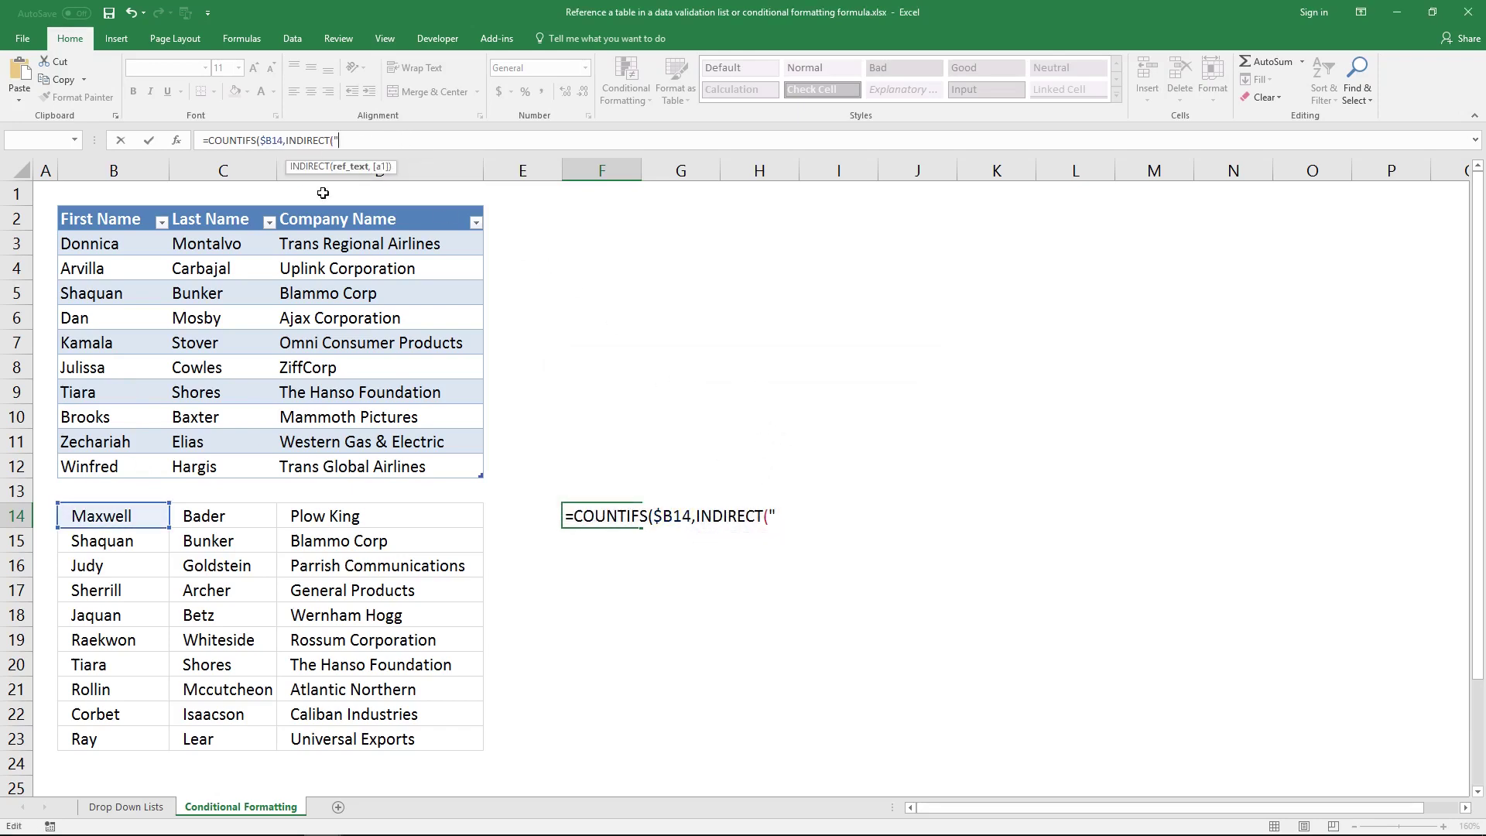
text(Table1[Firs)
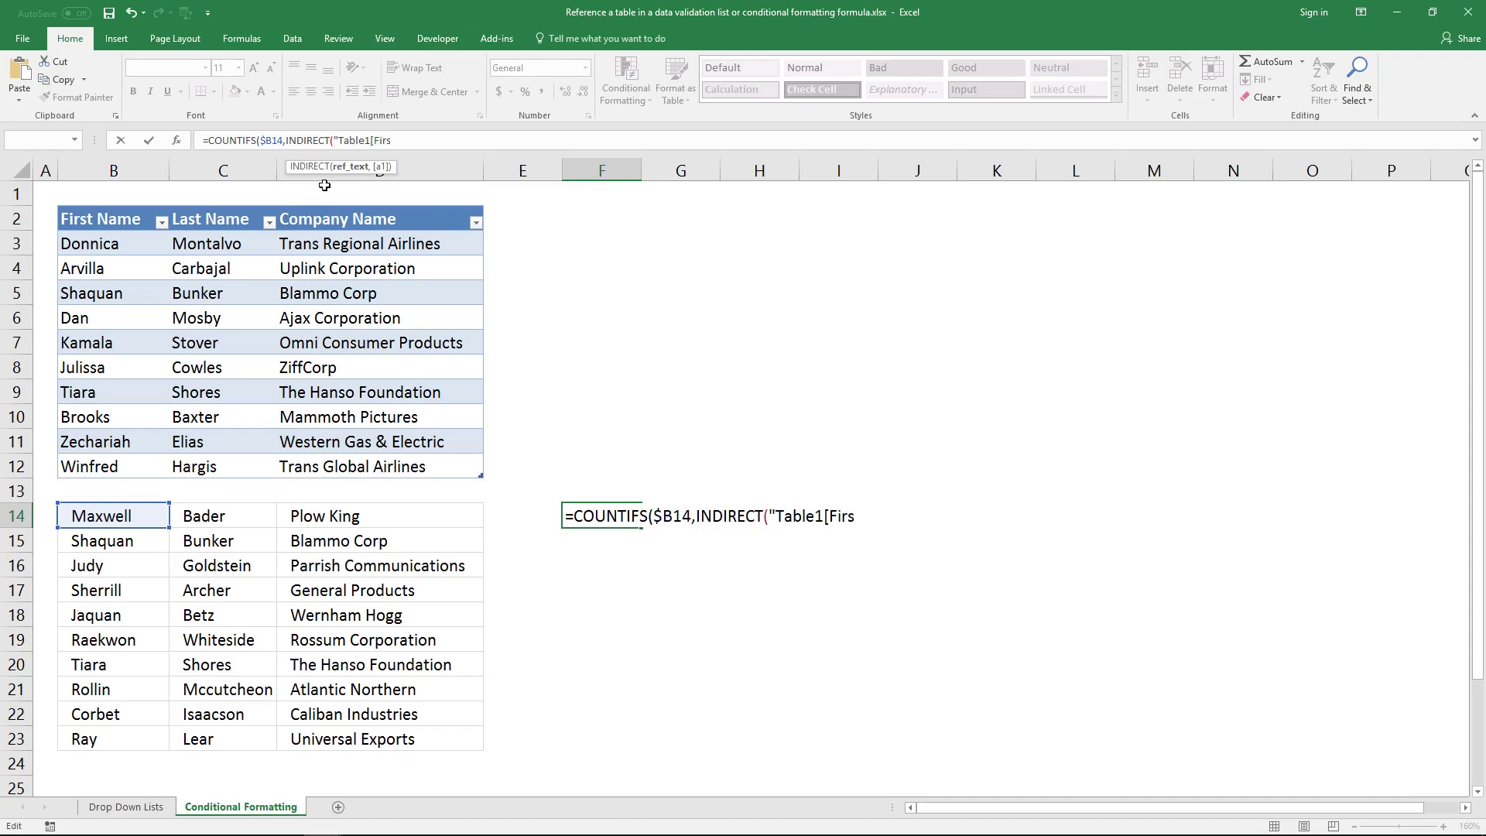
text(t Name]"))
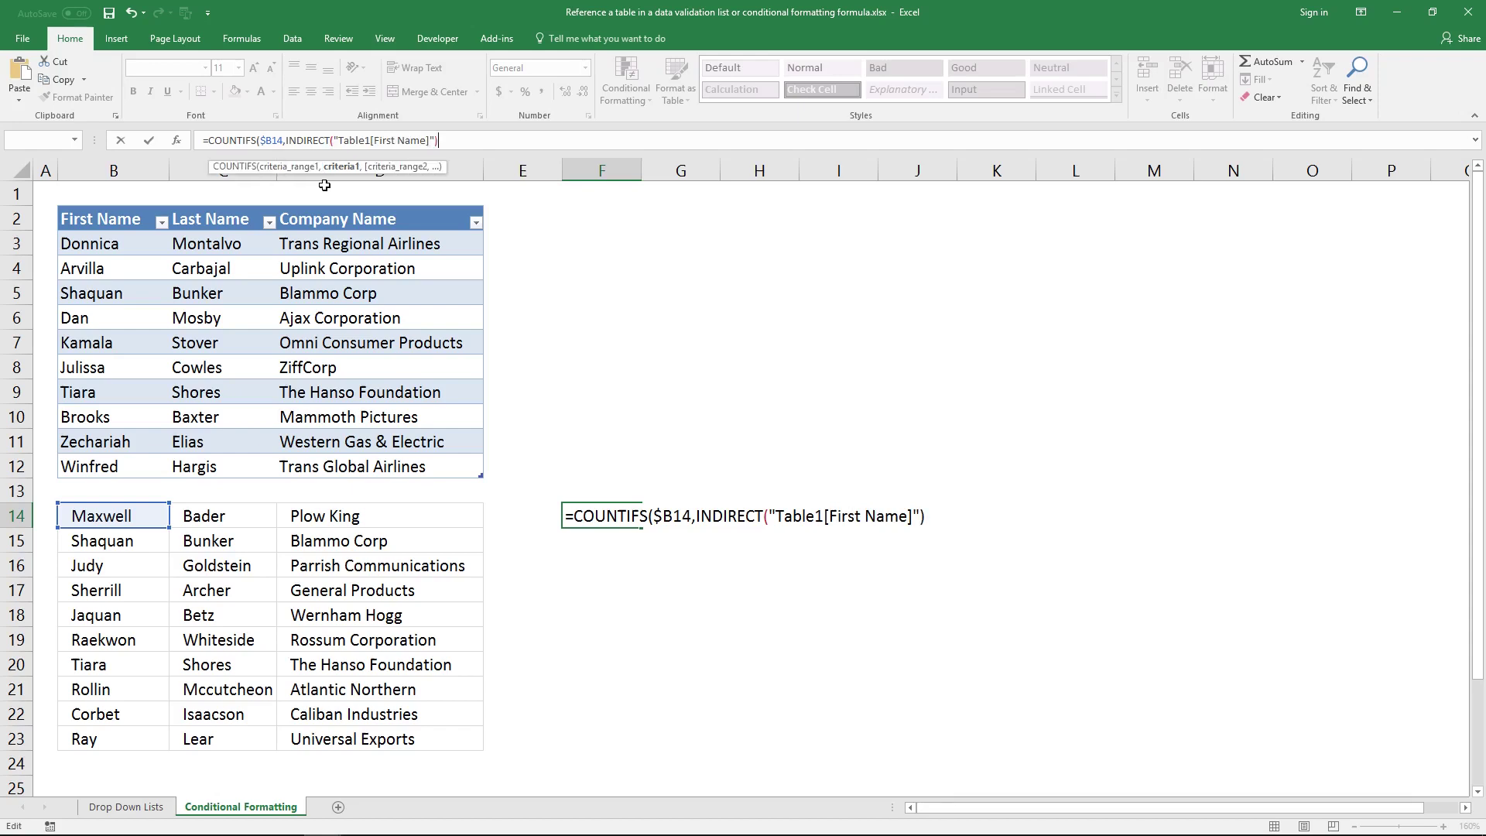
text(,)
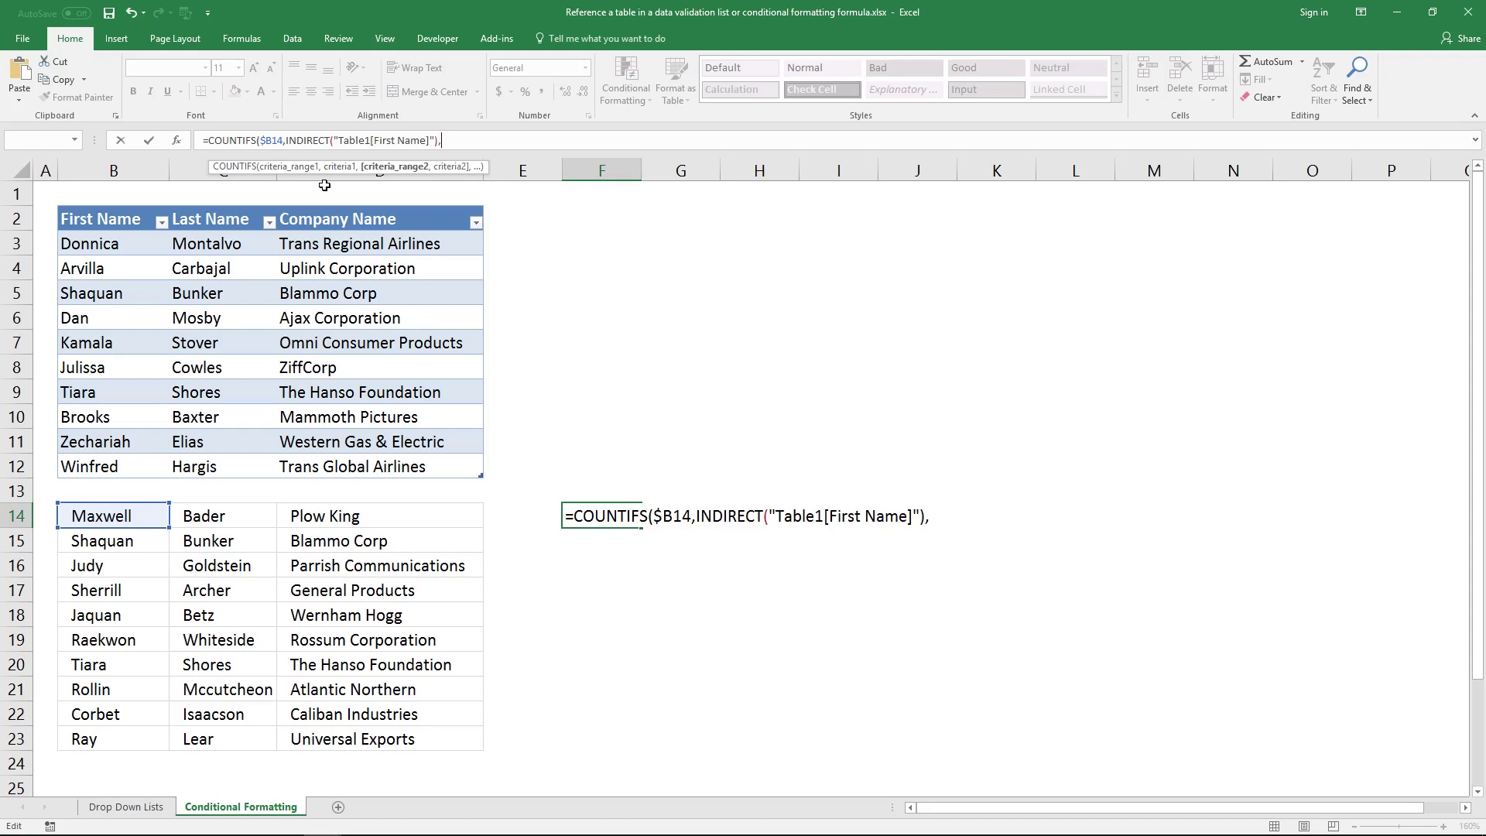
- Add C14 as the second criteria range of the F14 formula, locking only its column as $C14
click(264, 522)
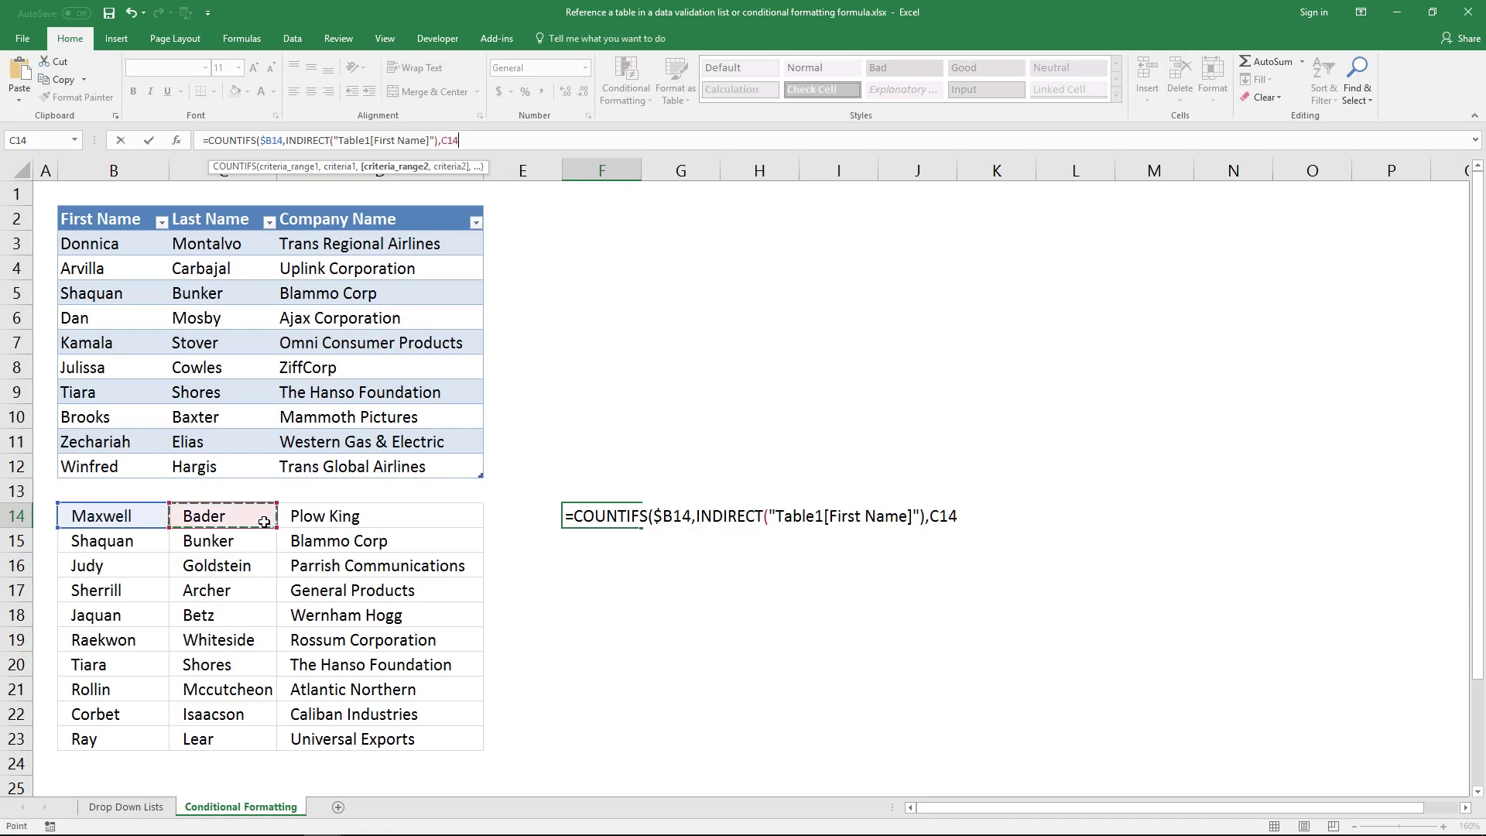
key(F4)
key(F4)
key(F4)
text(,)
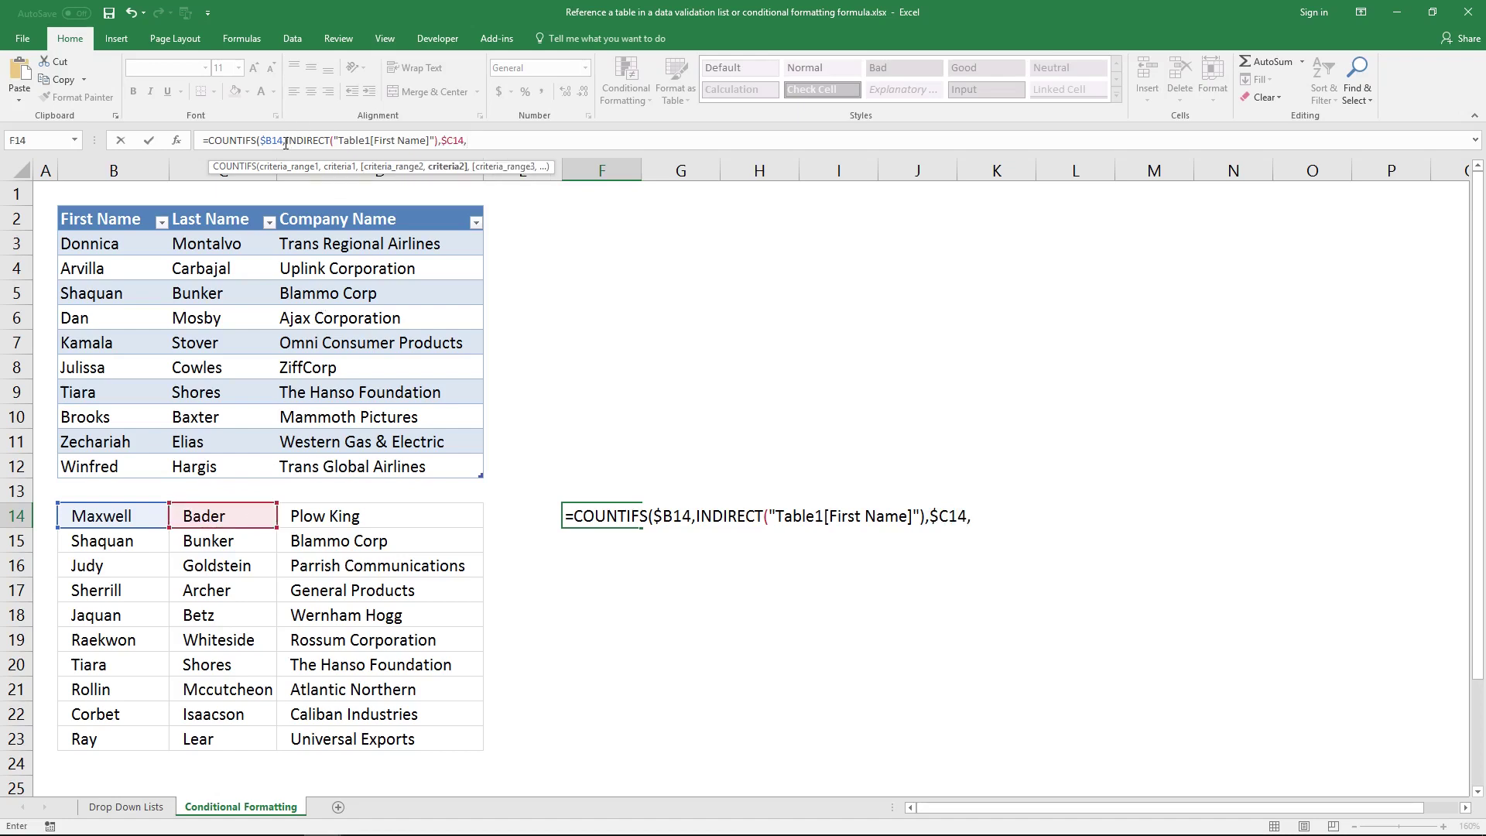
- Copy the INDIRECT expression in as the second criterion and change its table column to Last Name
drag(288, 141, 443, 145)
key(ctrl+c)
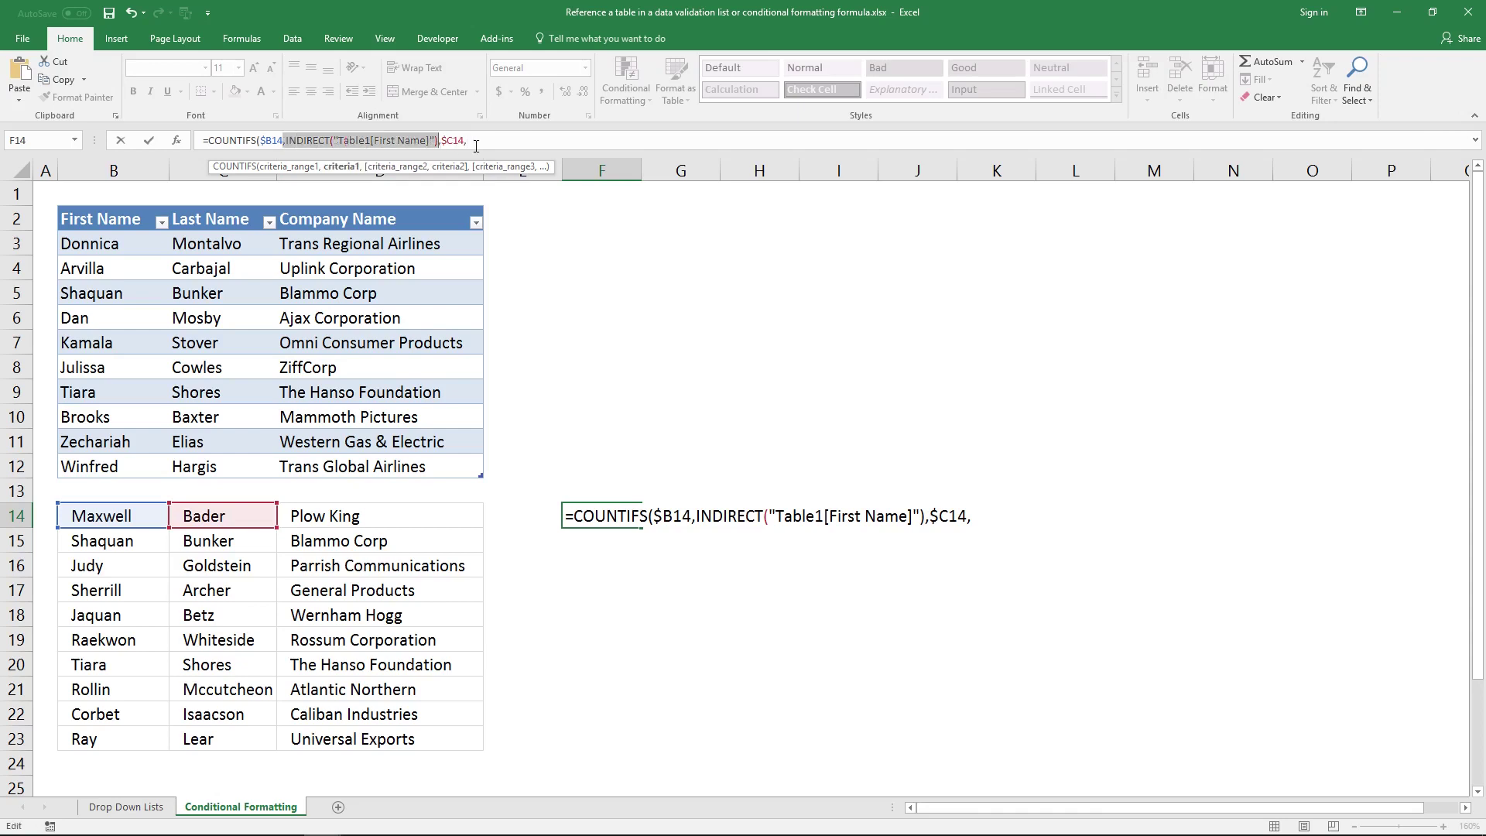
click(468, 141)
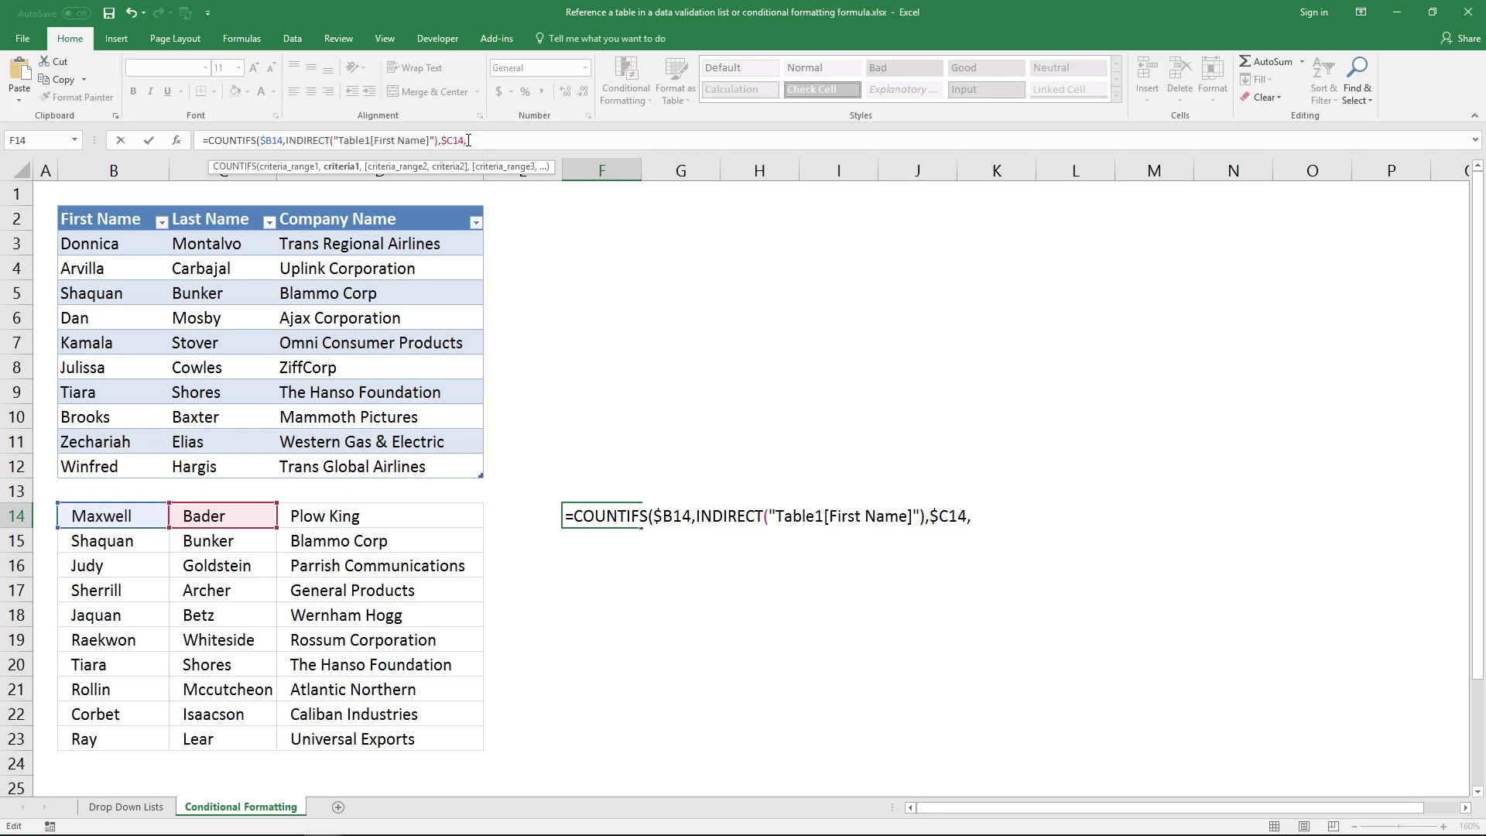
key(ctrl+v)
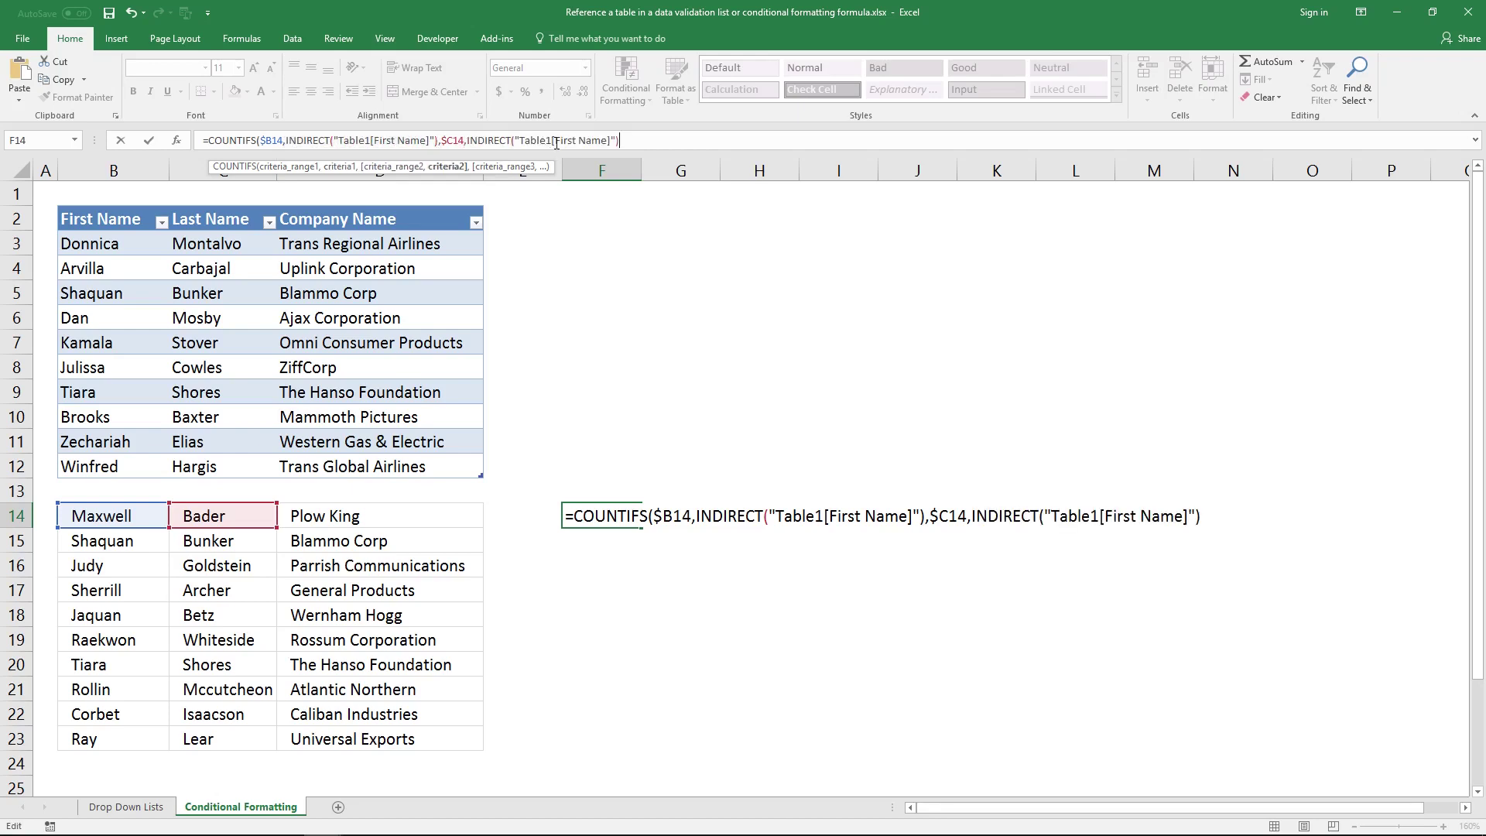
drag(556, 142, 577, 141)
text(Last)
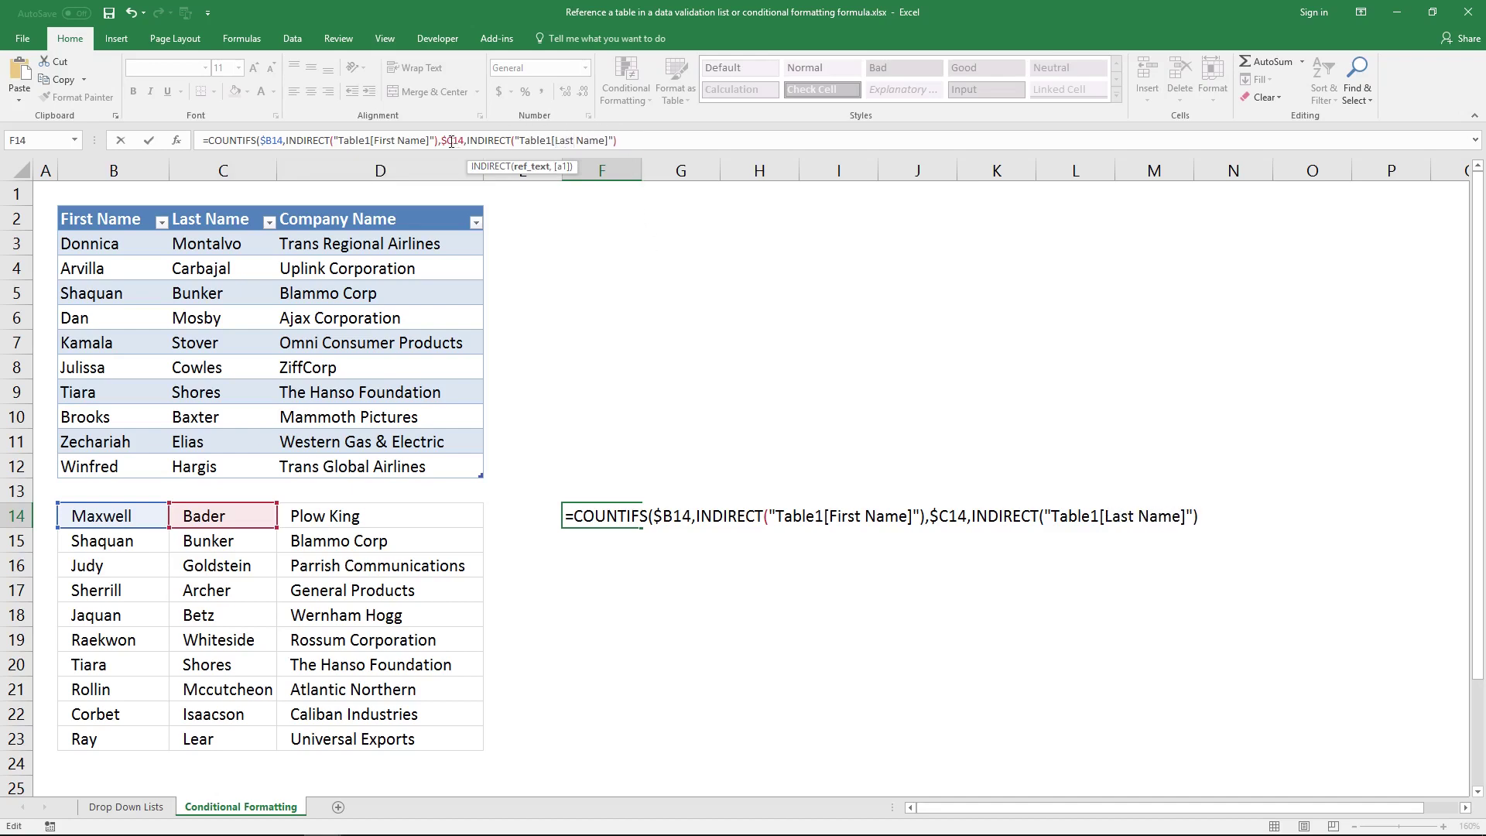
- Duplicate the $C14 and Last Name argument pair at the end of the formula and change the copied reference to $D14
drag(440, 142, 643, 139)
key(ctrl+c)
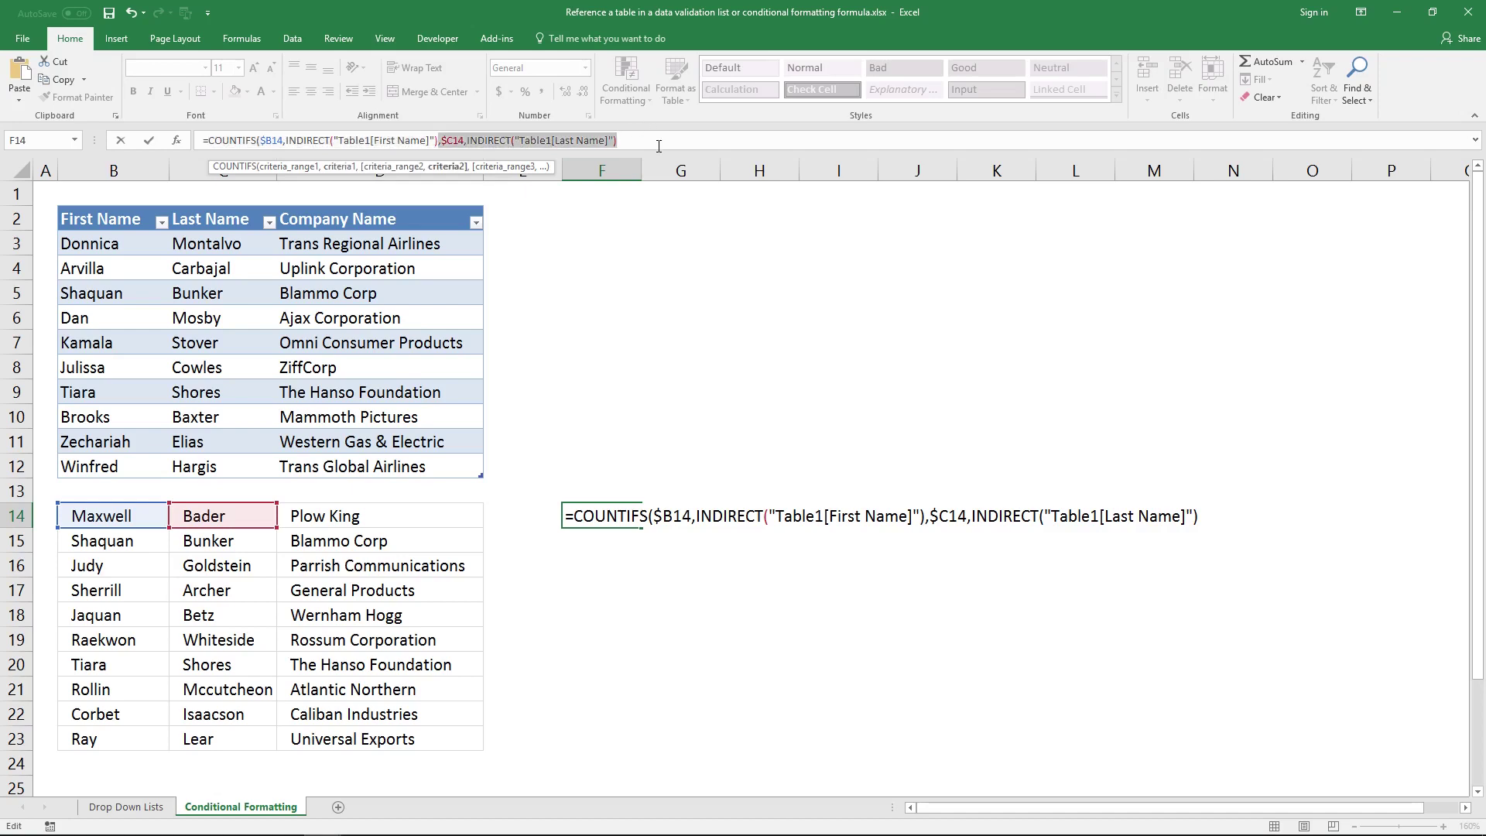
click(664, 142)
key(ctrl+v)
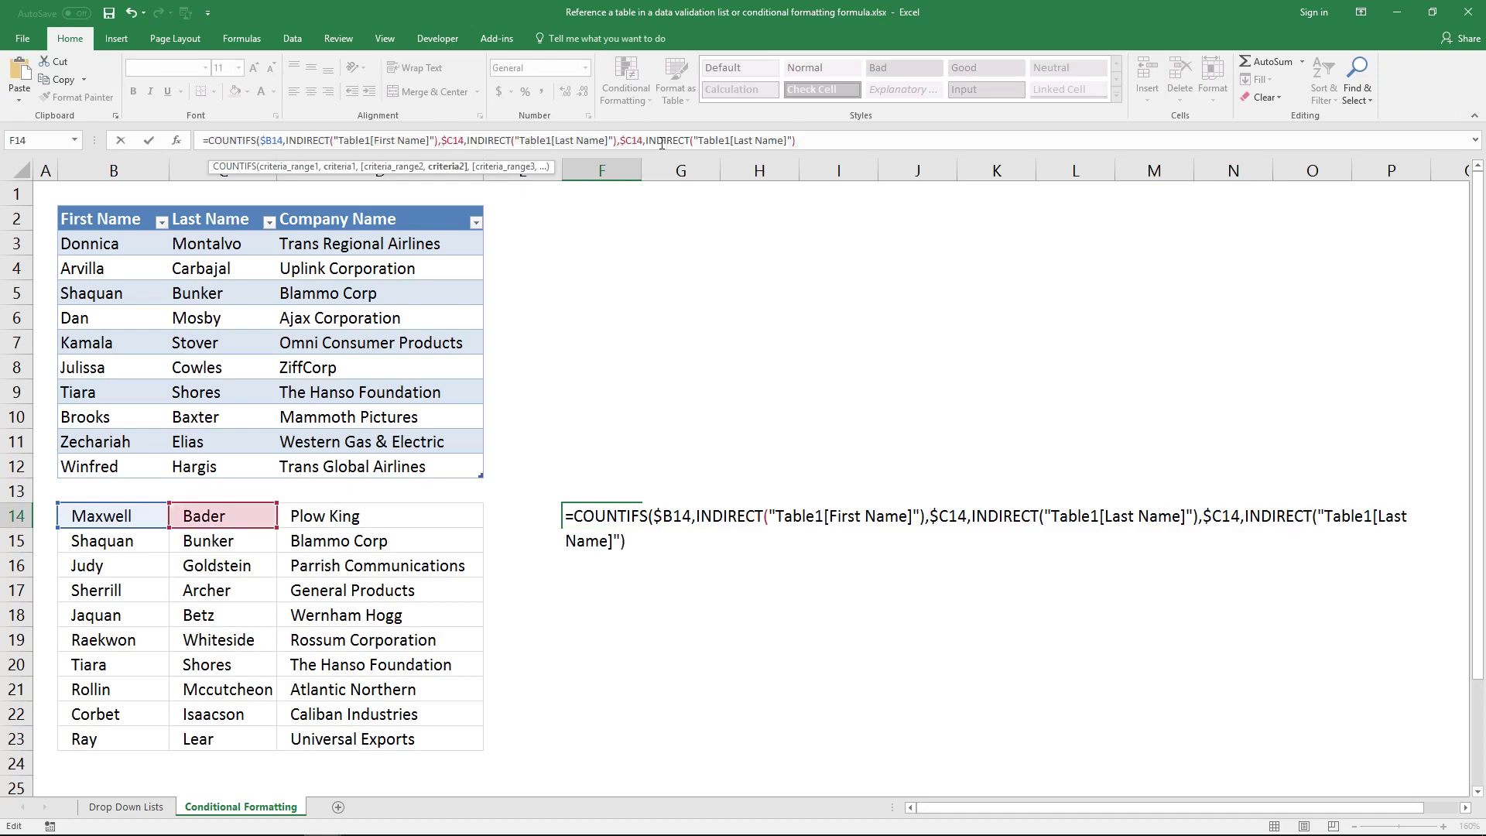
drag(627, 140, 635, 140)
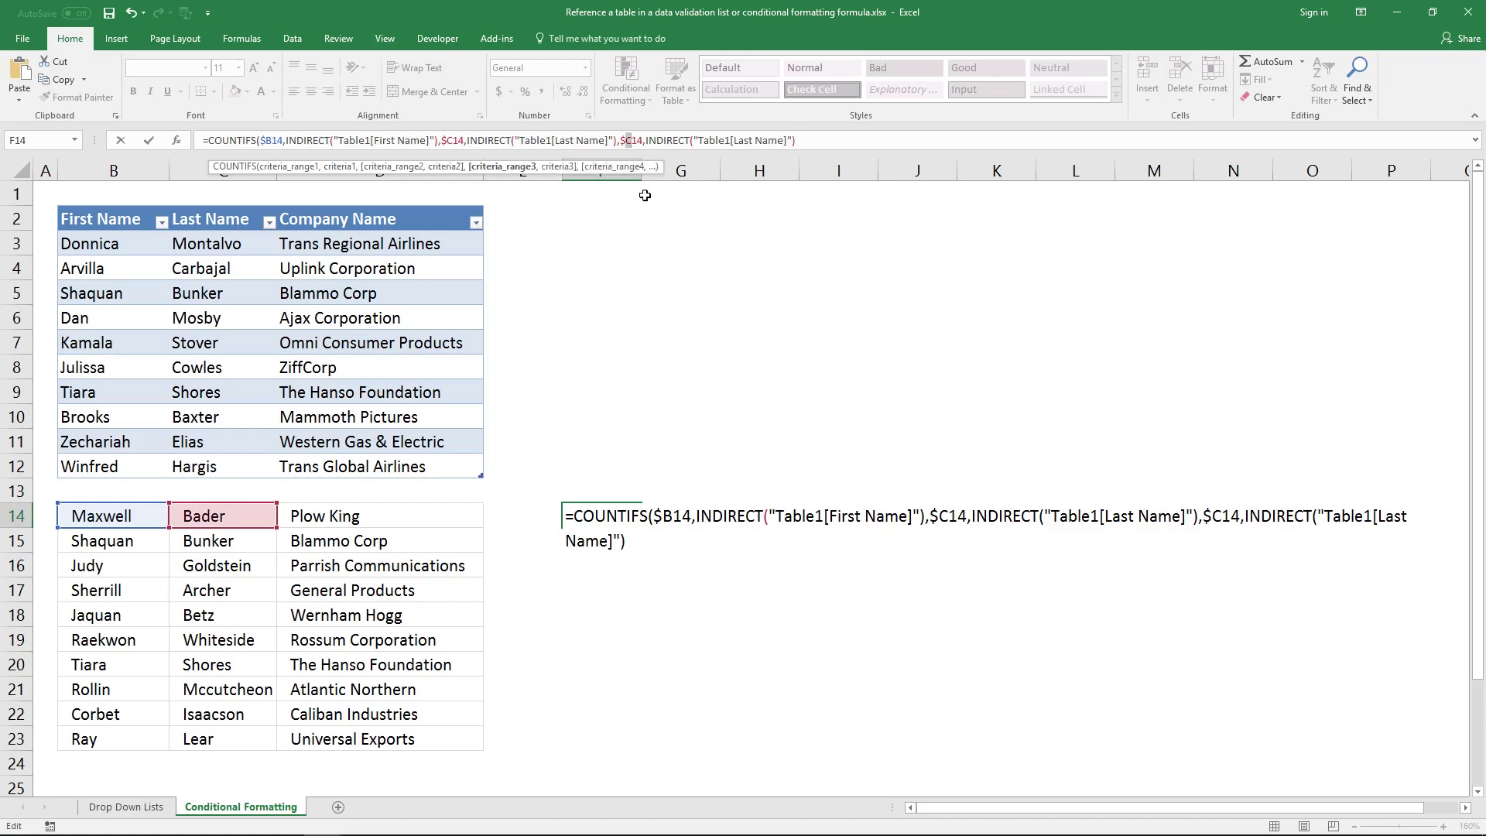
text(D)
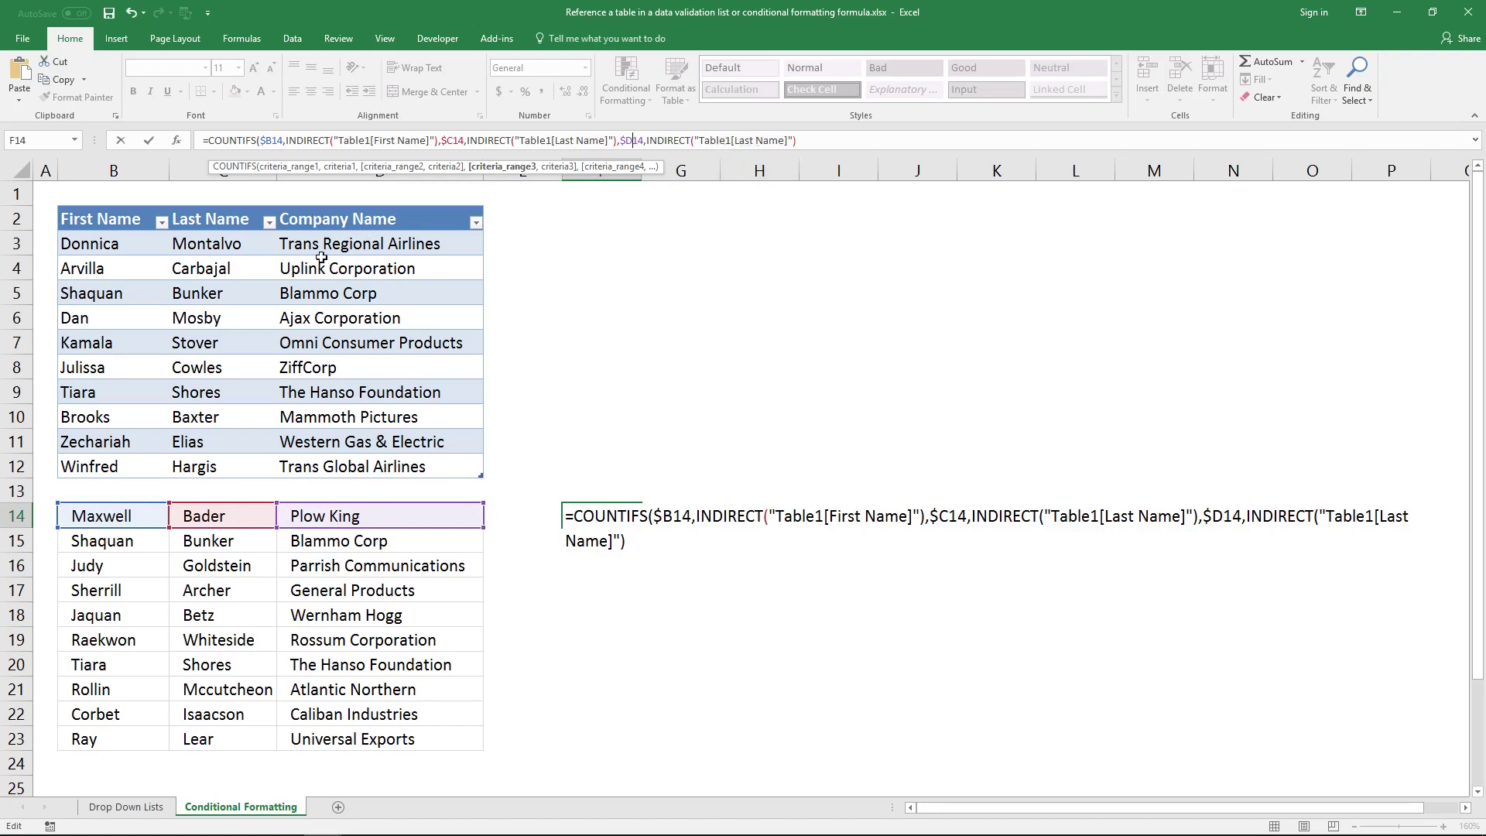
- Change the third INDIRECT reference in the formula to Table1[Company Name]
click(739, 140)
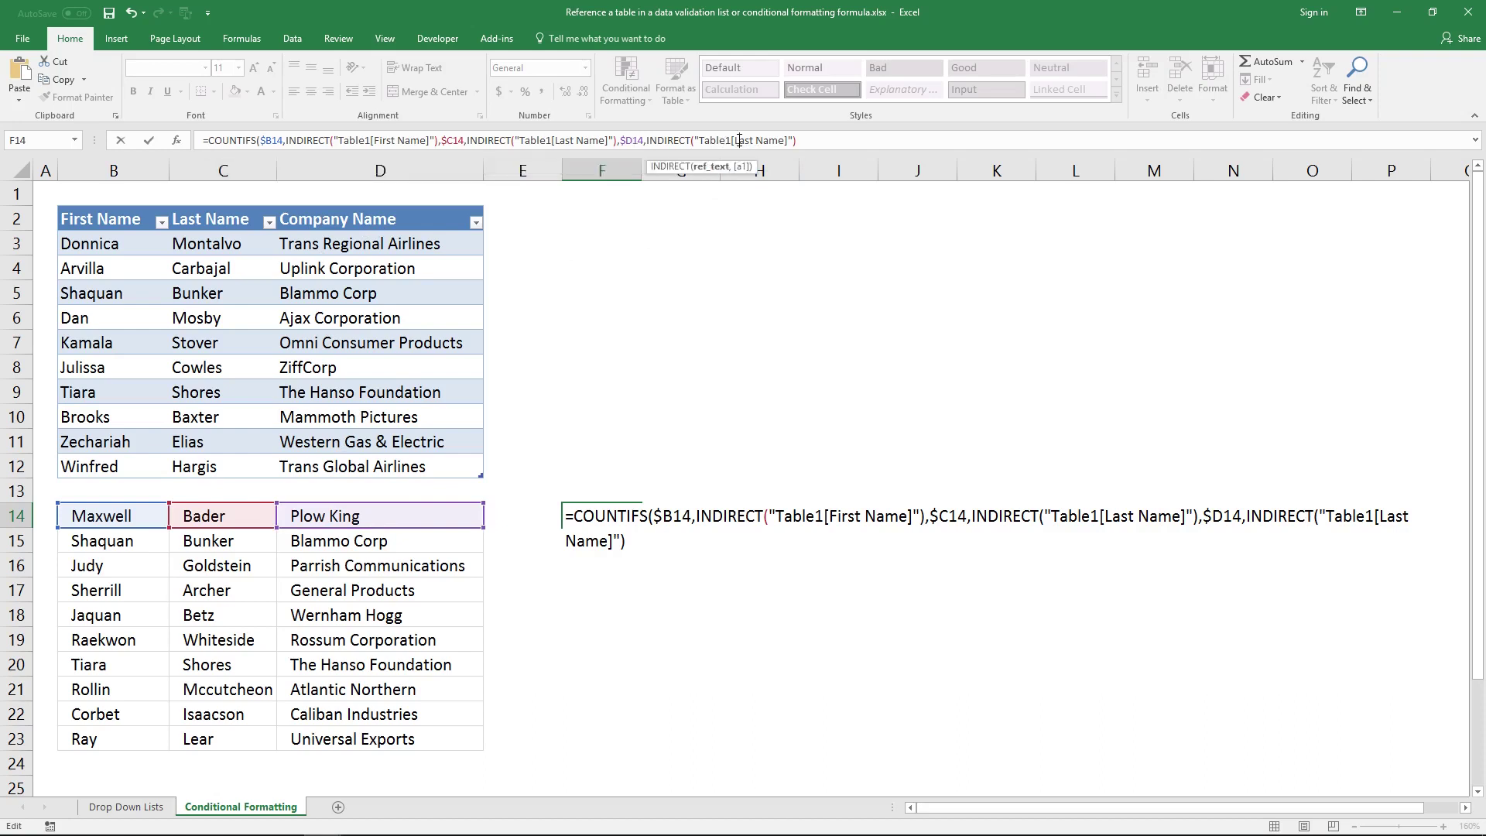
double_click(736, 142)
click(735, 142)
drag(735, 142, 753, 142)
text(Company)
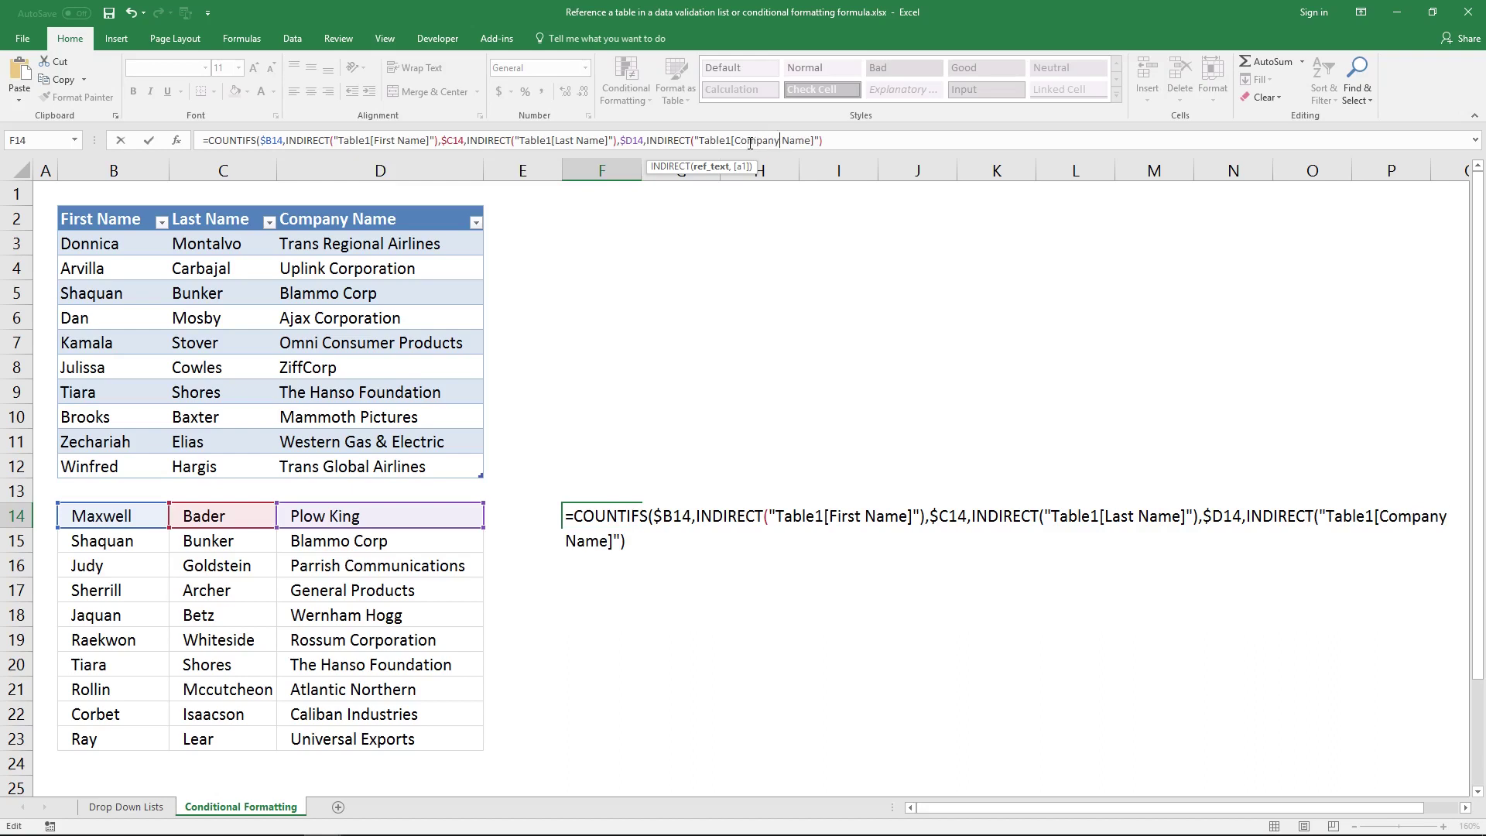
- Close the COUNTIFS formula with a parenthesis and enter it in F14 as an array formula
click(859, 145)
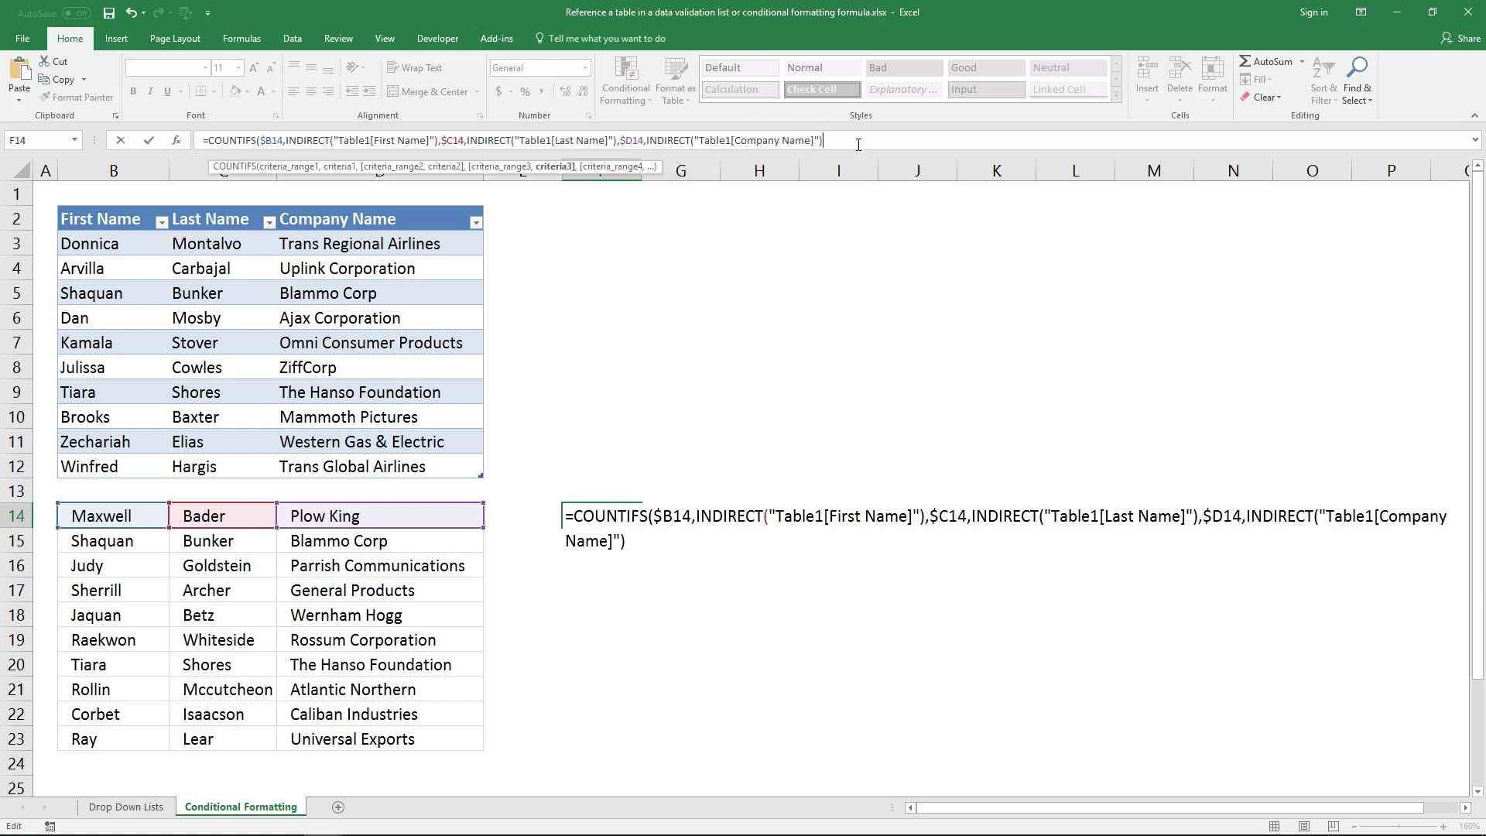
text())
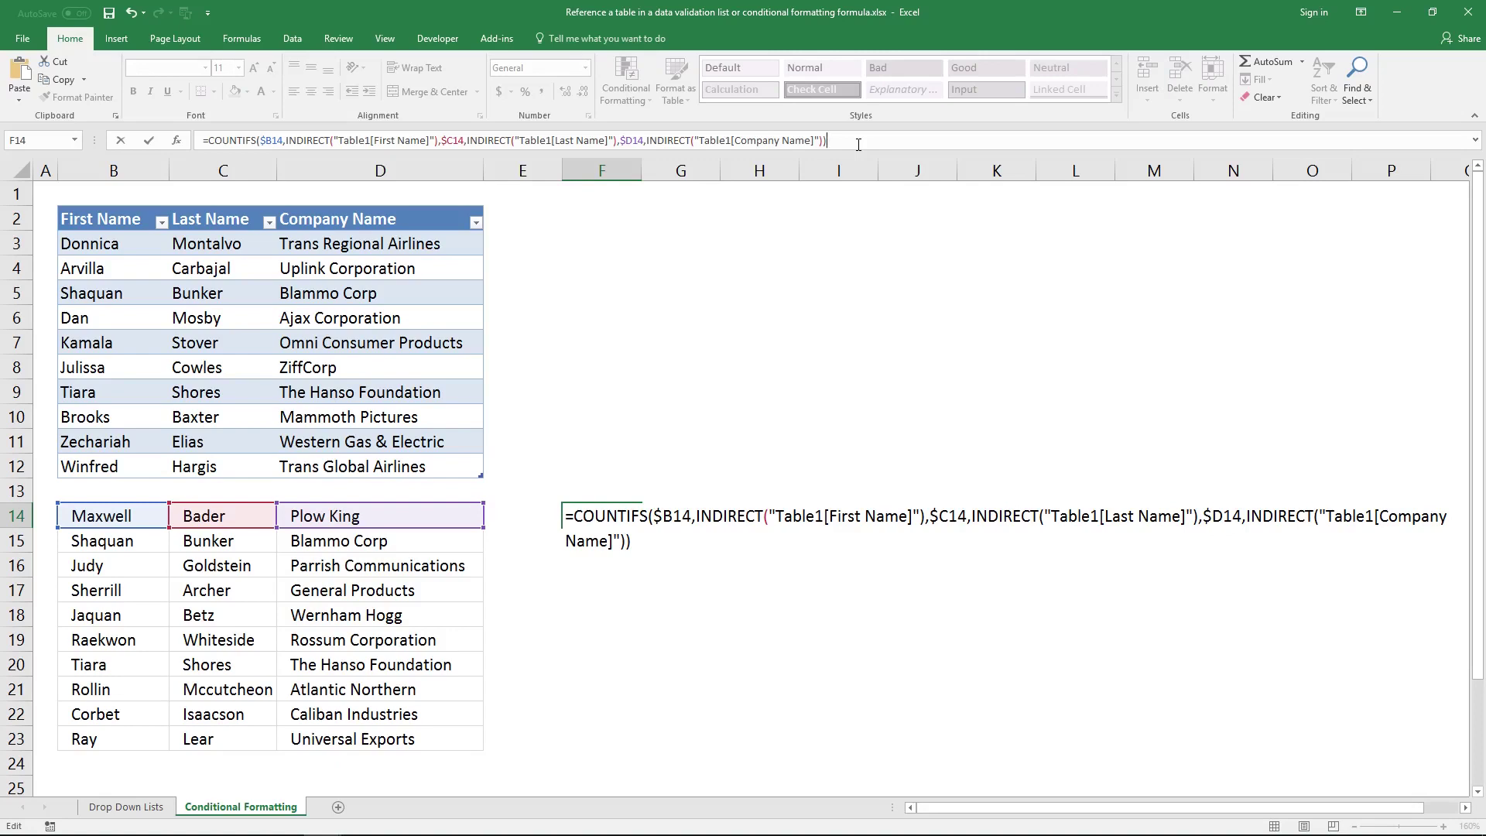
key(ctrl+shift+Return)
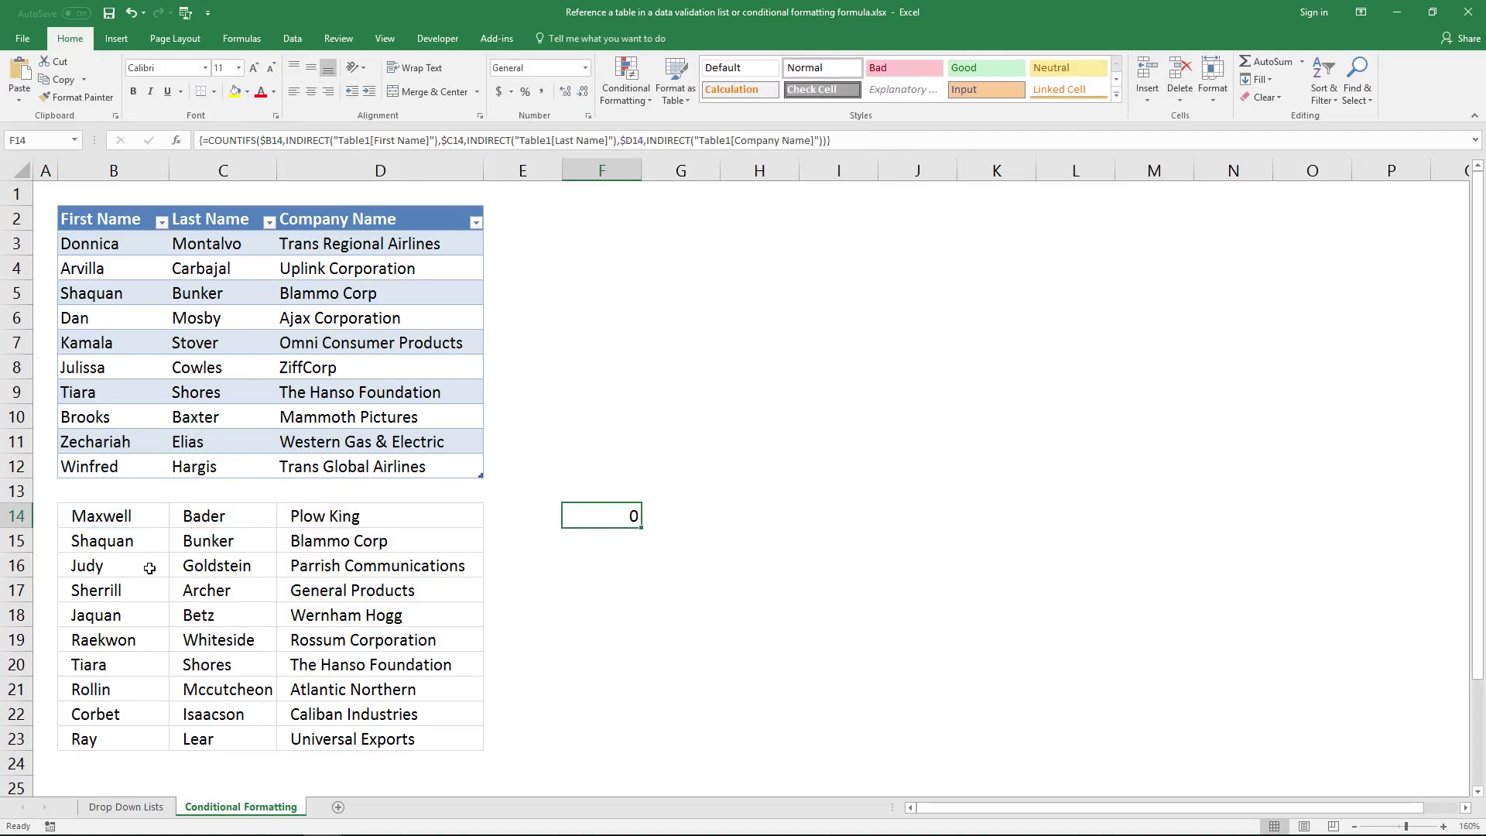
- Compare B14, C14 and D14 with the table's First Name, Last Name and Company Name columns, and check F14's result
click(135, 522)
drag(116, 464, 133, 243)
click(222, 520)
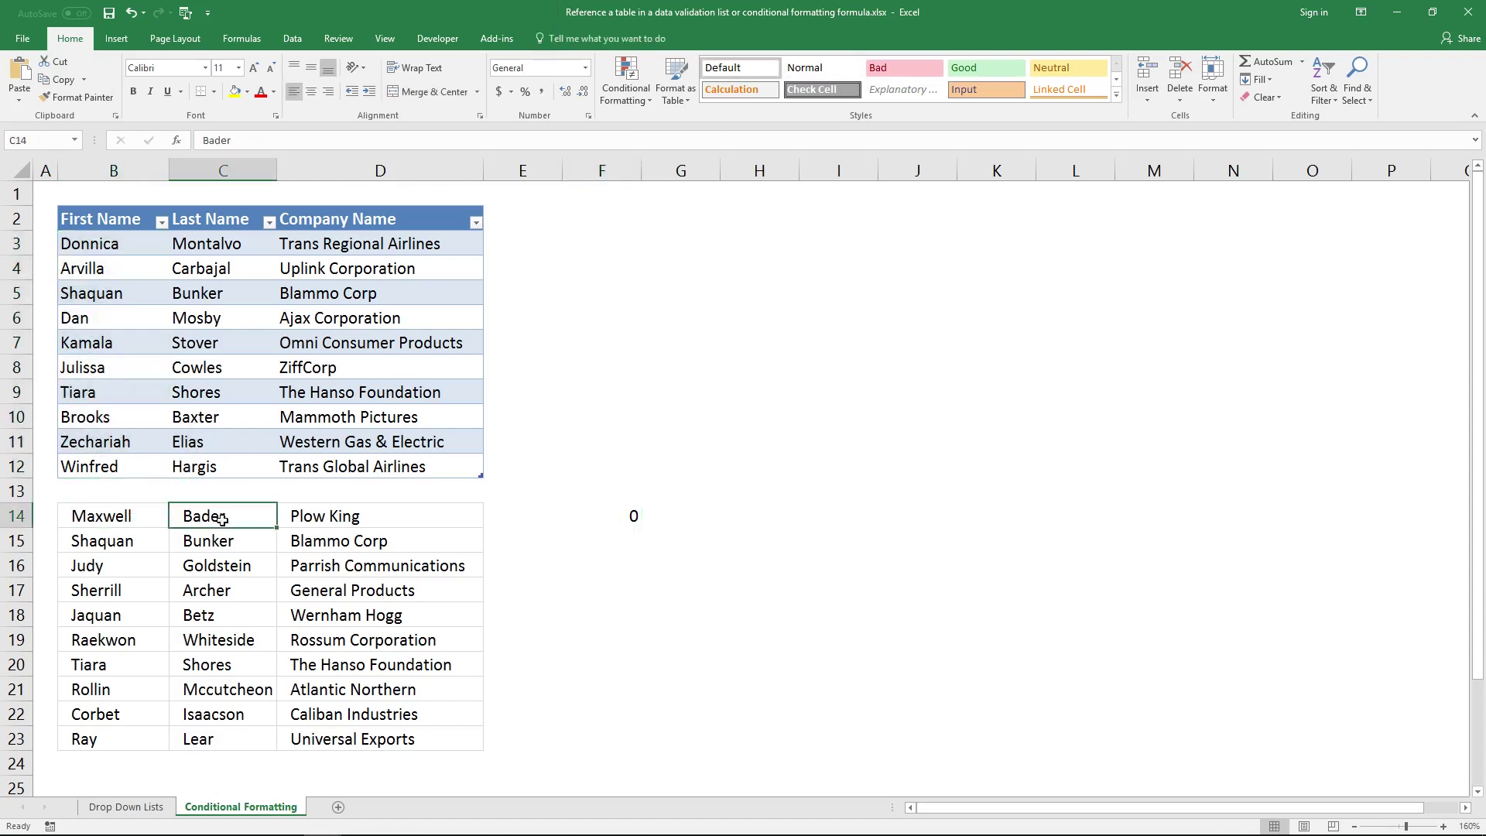
click(263, 473)
drag(262, 473, 259, 244)
click(339, 515)
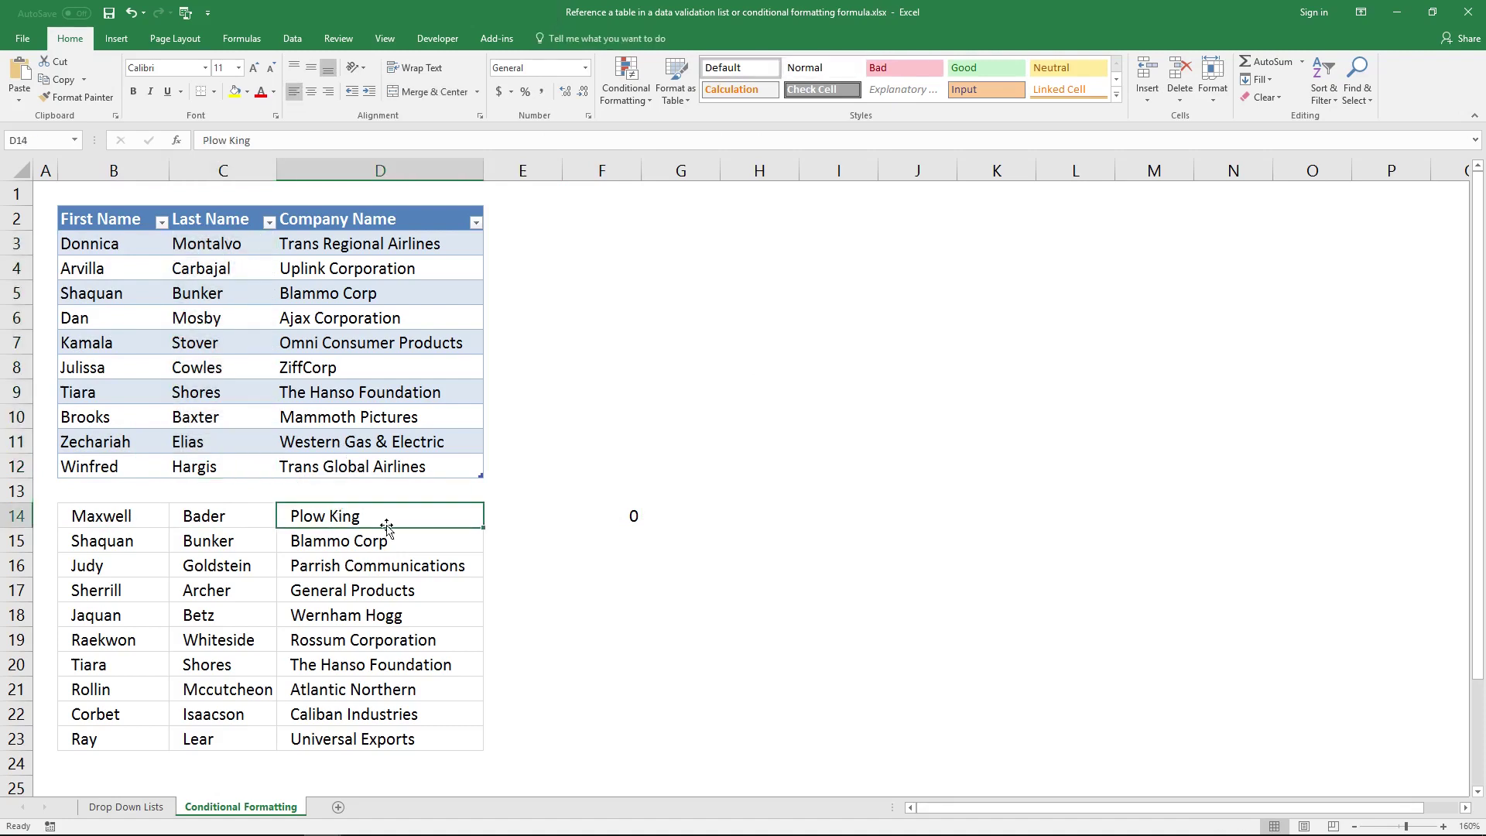
drag(420, 469, 421, 246)
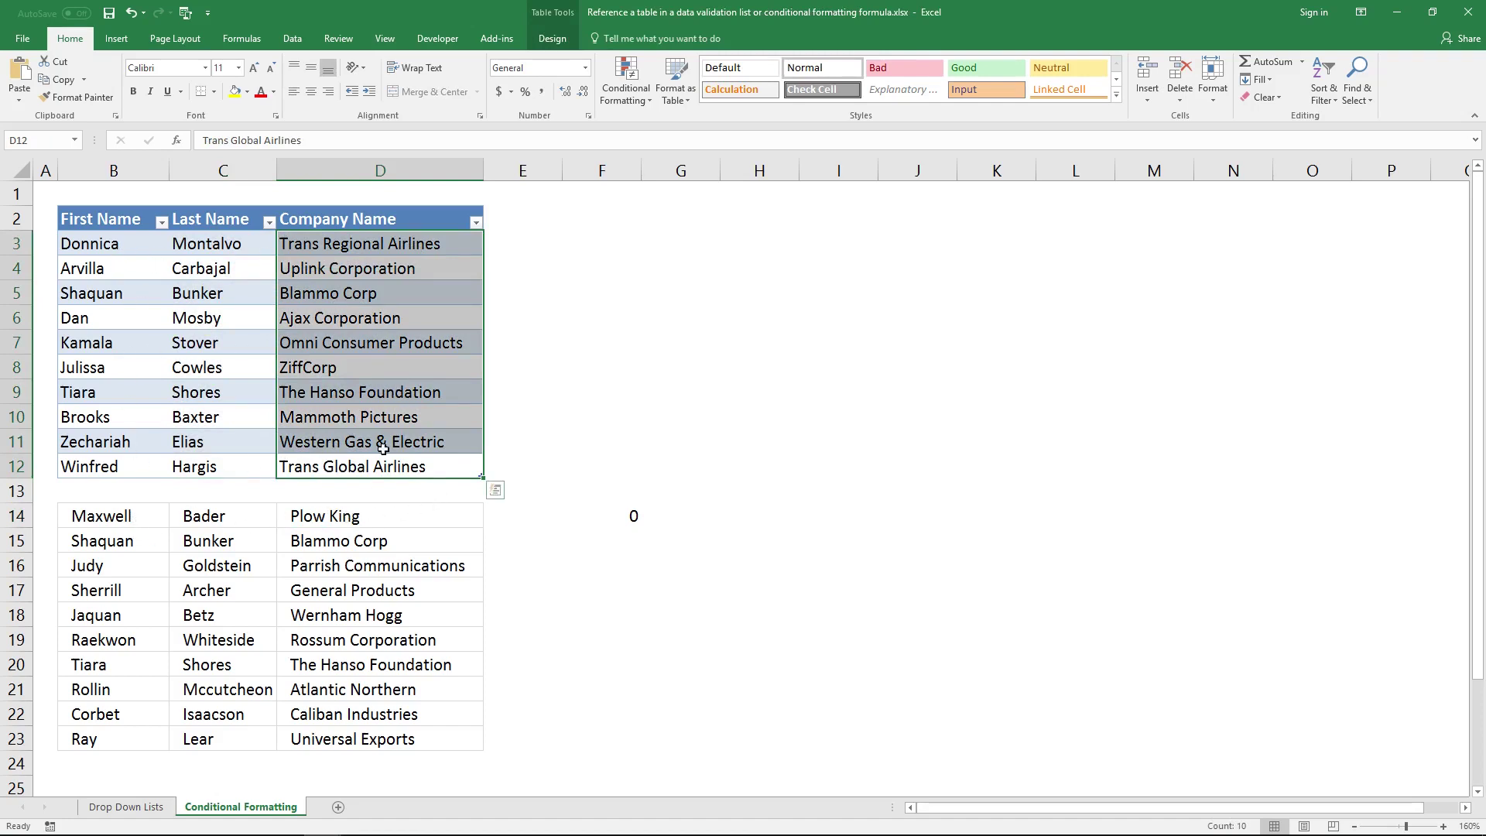
click(631, 515)
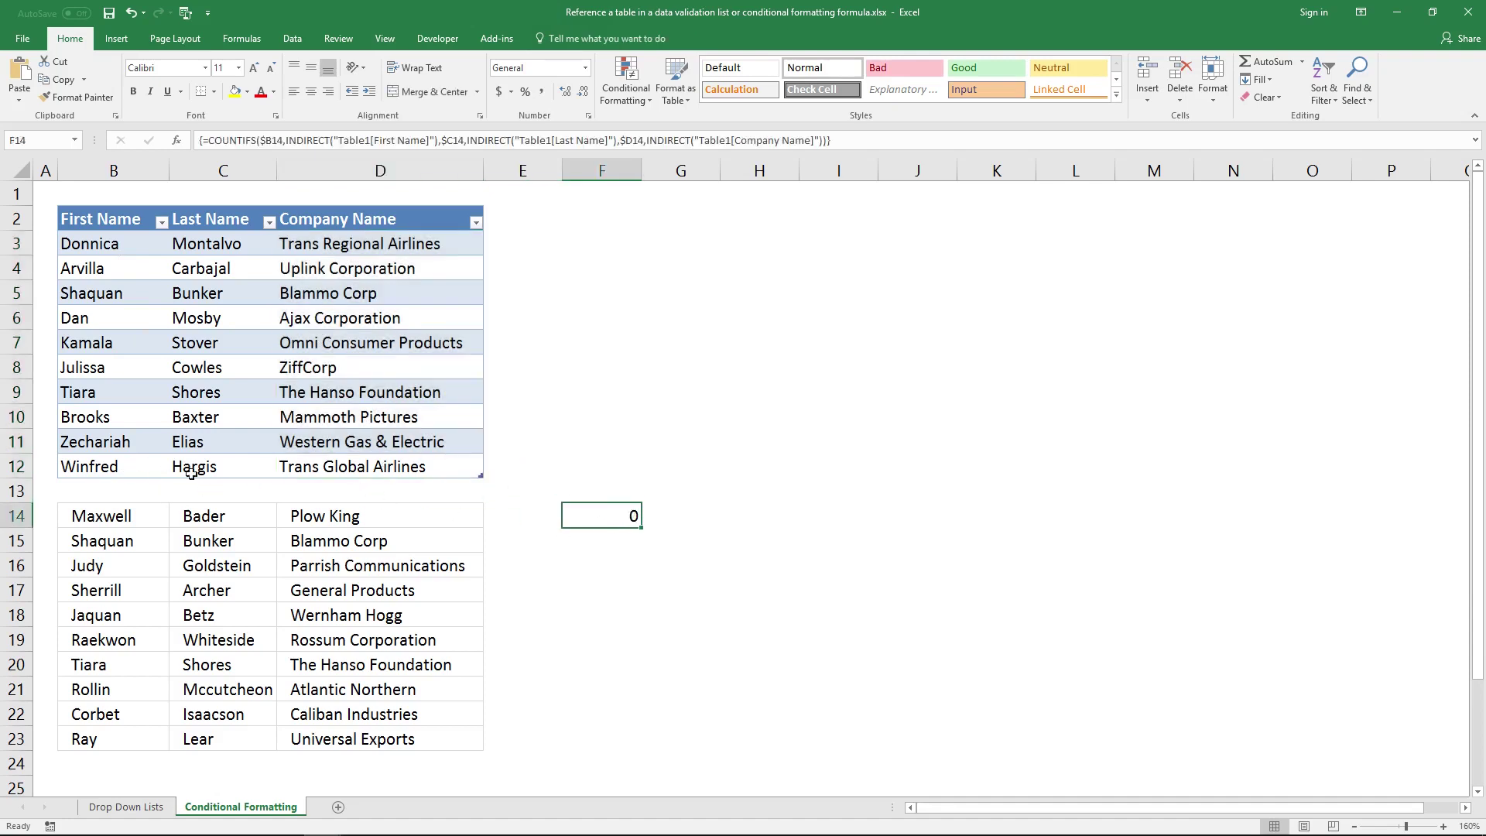
- Wrap the COUNTIFS formula in F14 in a SUM function and enter it as an array formula
drag(117, 517, 403, 520)
click(631, 517)
mouse_move(627, 515)
mouse_down()
mouse_move(615, 731)
mouse_move(627, 520)
mouse_up()
click(212, 141)
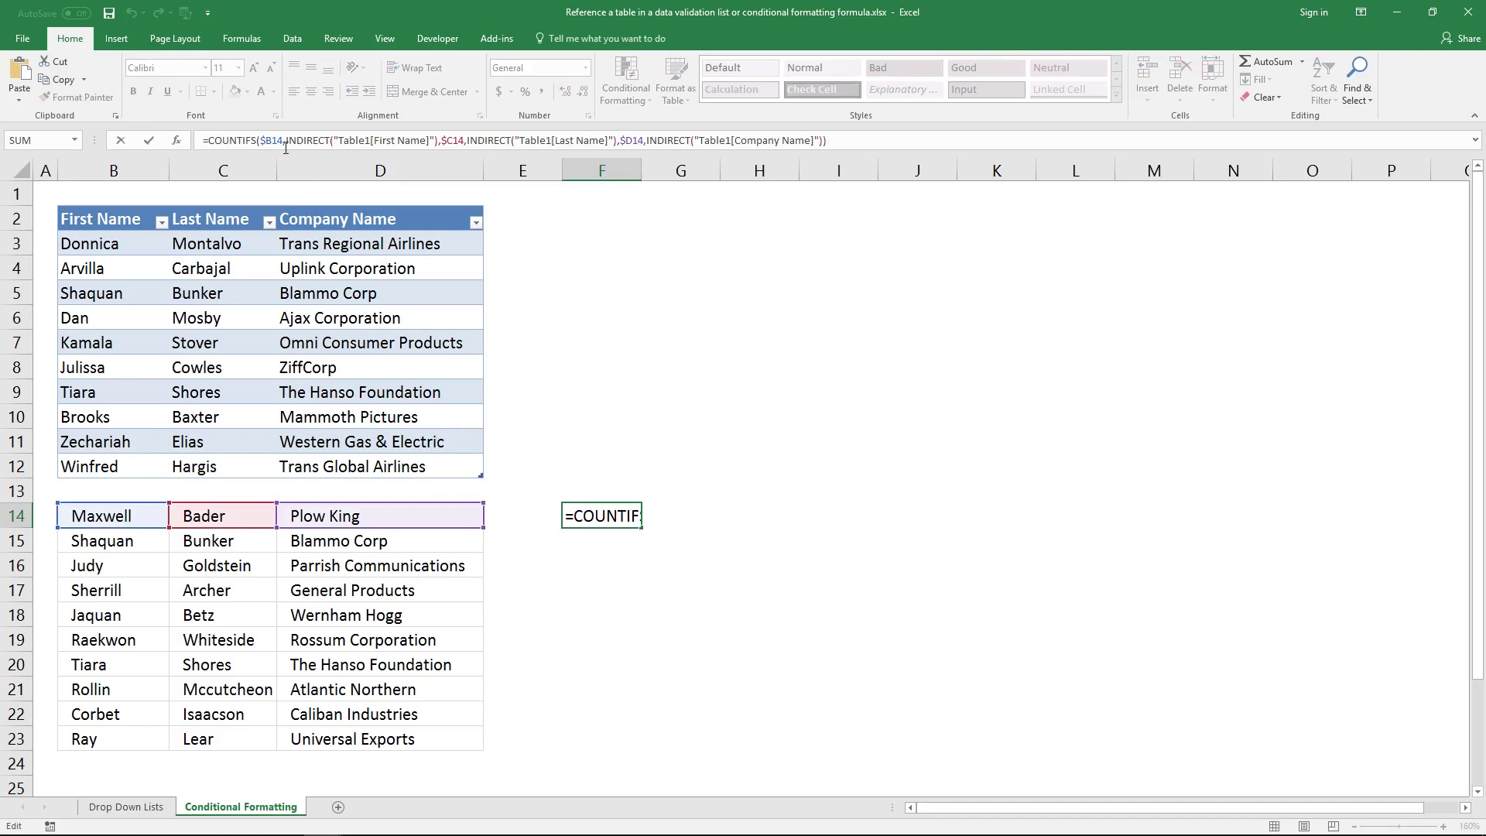
text(SUM()
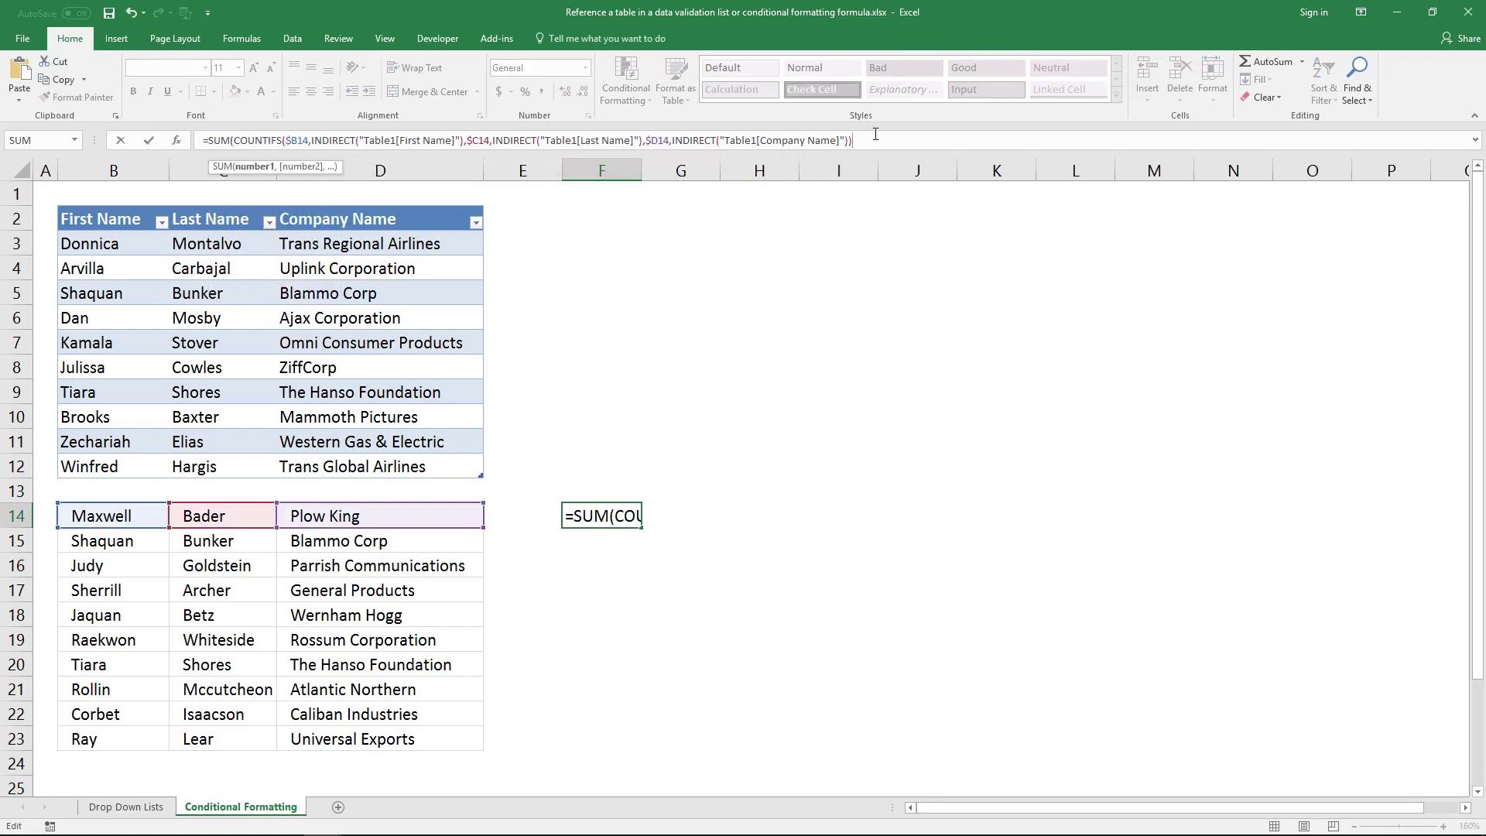
text())
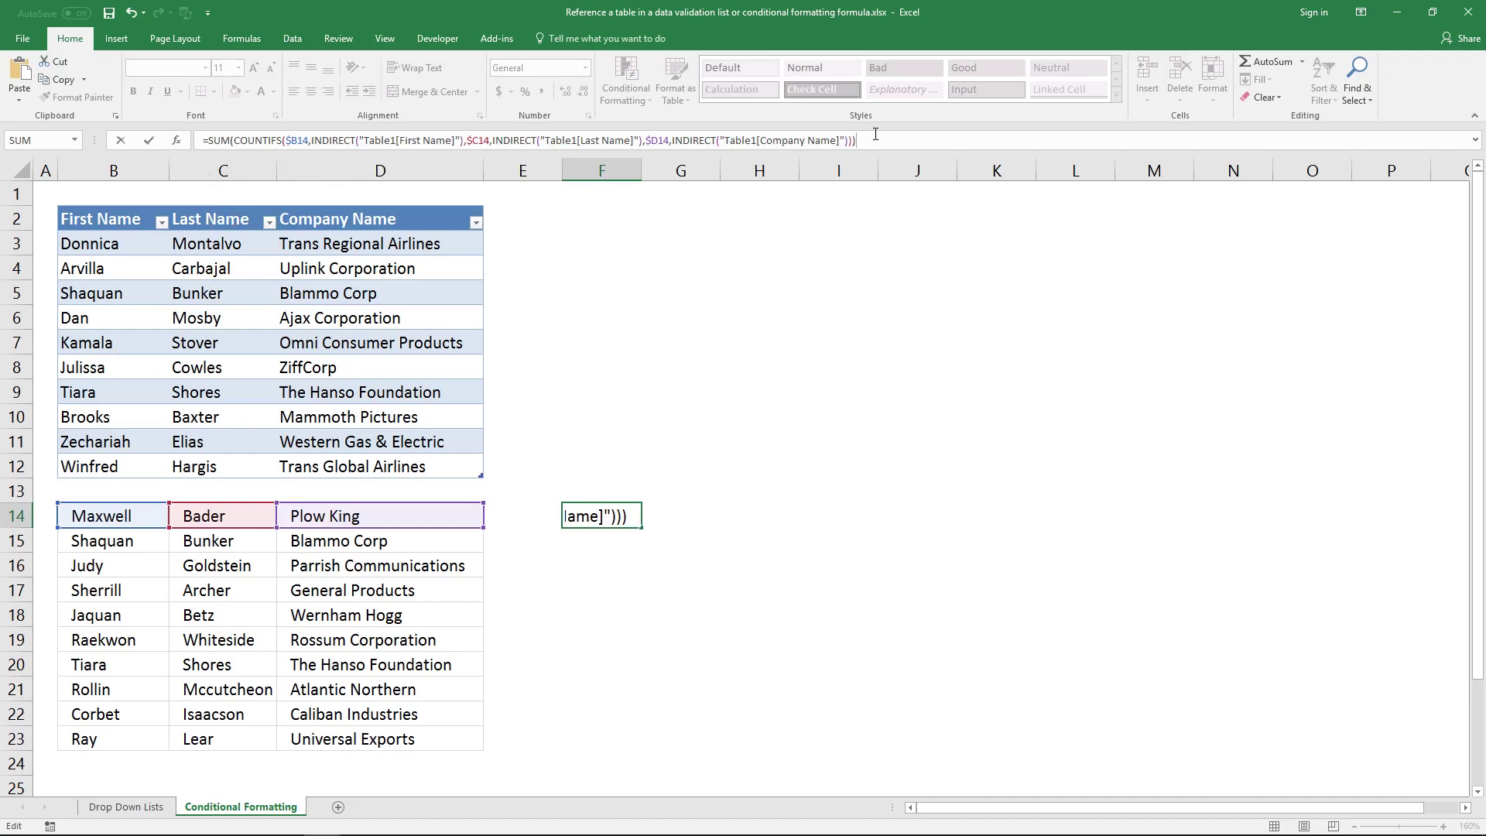
key(ctrl+shift+Return)
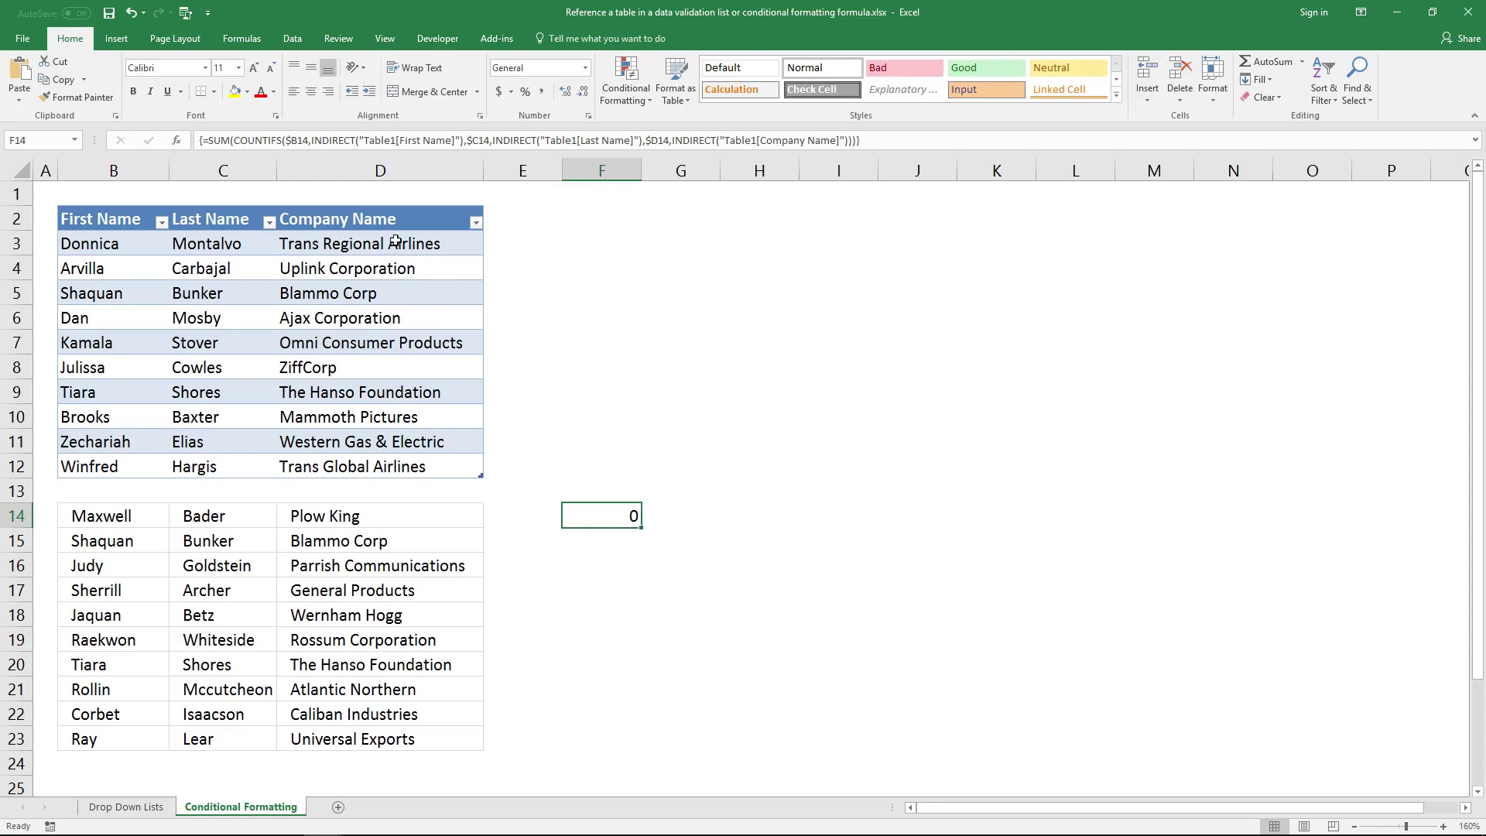
- Check the $B14, $C14 and $D14 references in F14's formula and fill the array formula down to F15
click(296, 146)
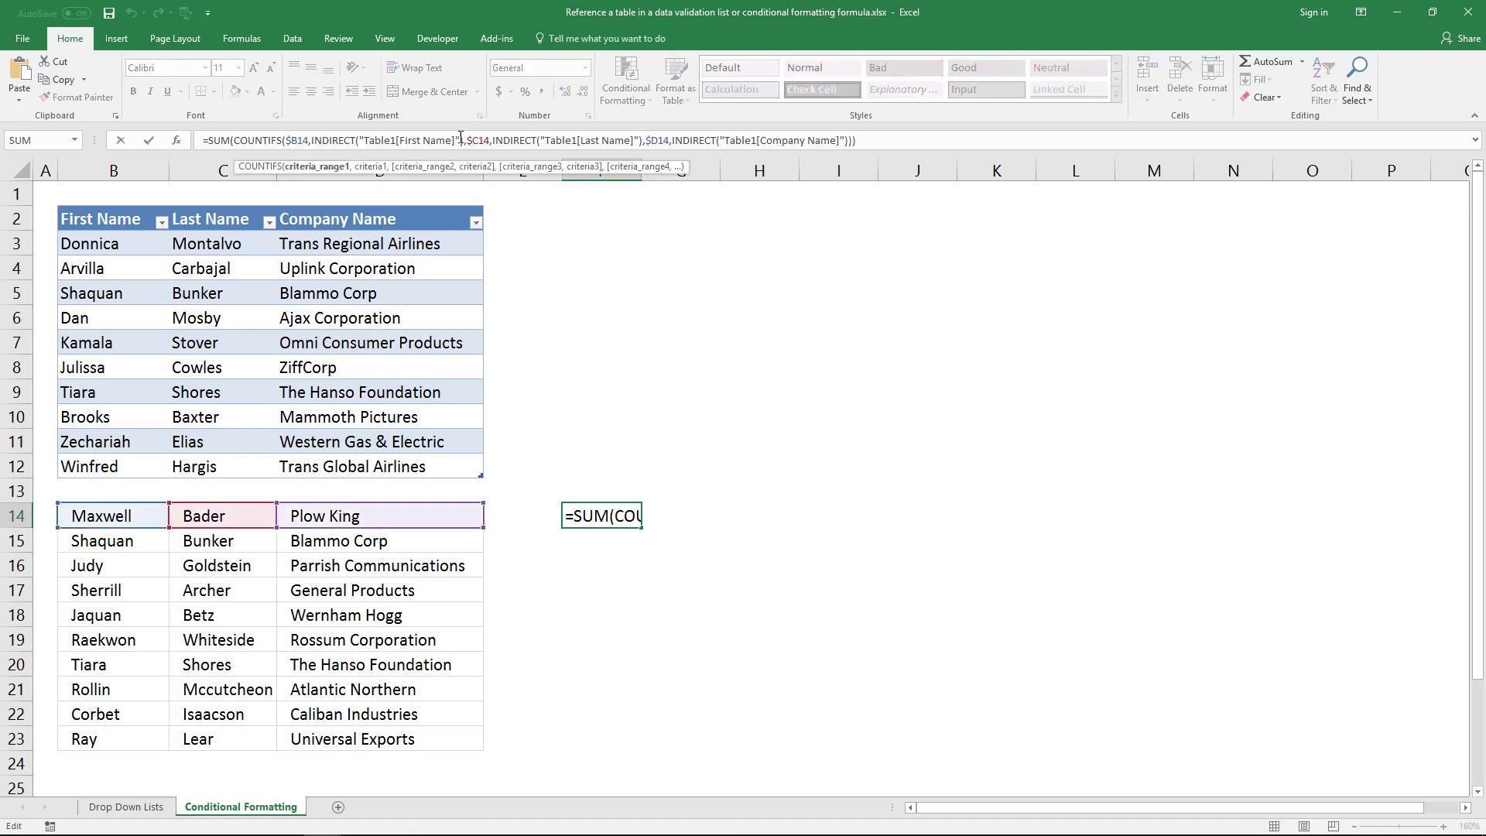
click(481, 141)
click(663, 141)
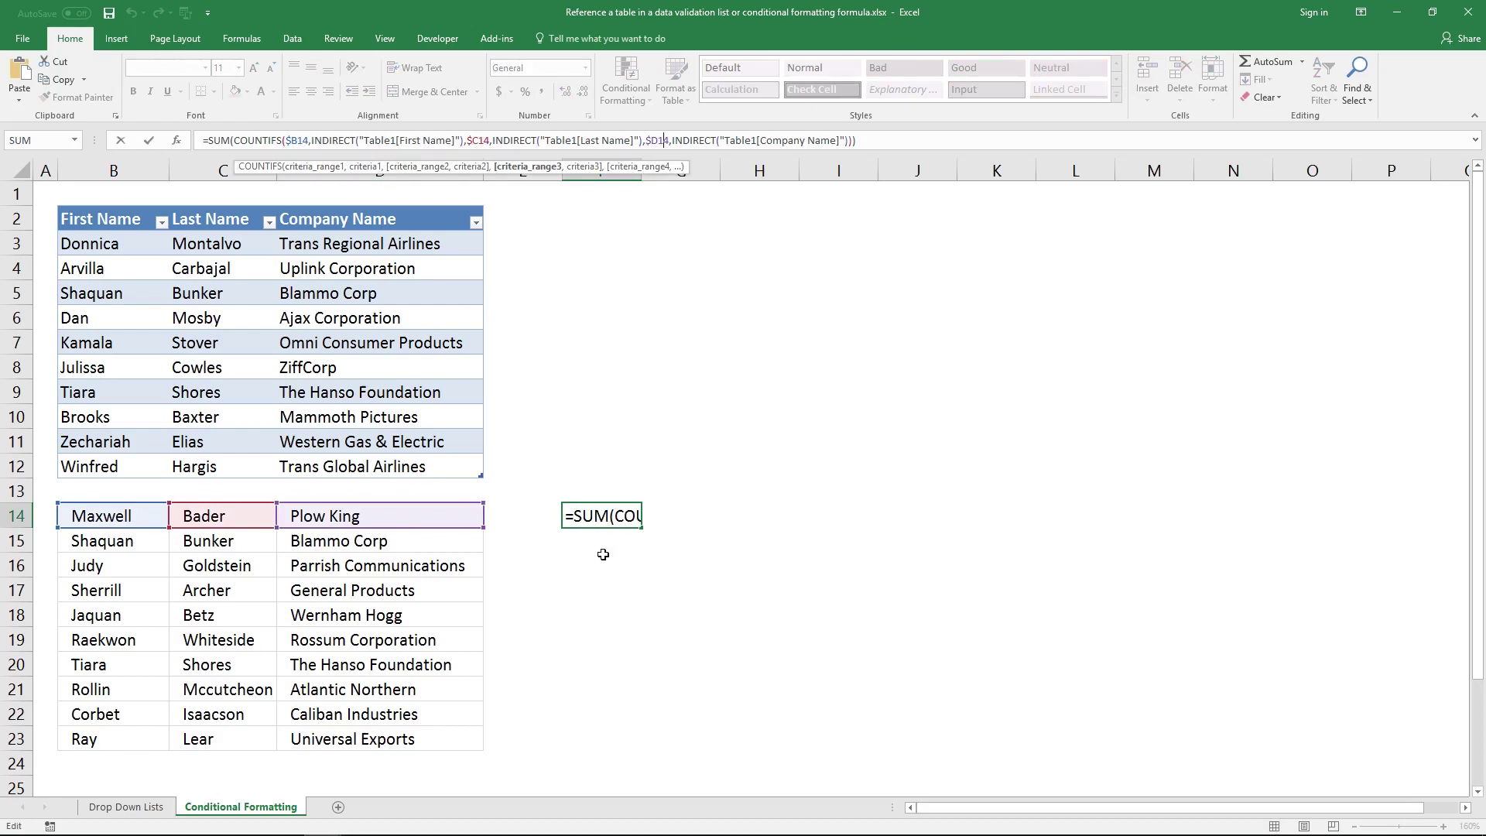
key(ctrl+shift+Return)
drag(643, 531, 644, 557)
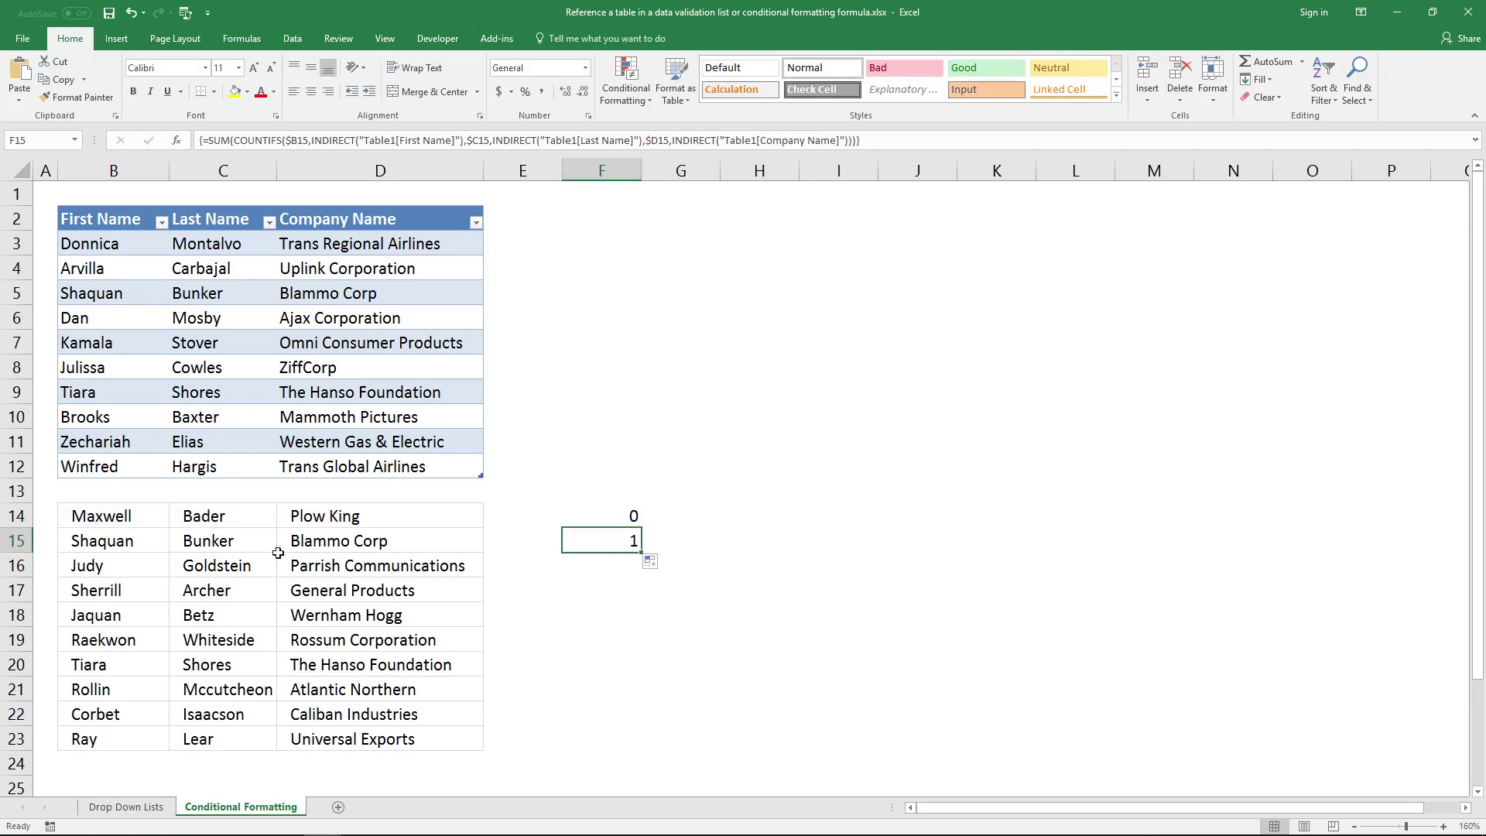
- Compare the record in B15:D15 with table row 5, and check F15's result
drag(128, 546, 342, 543)
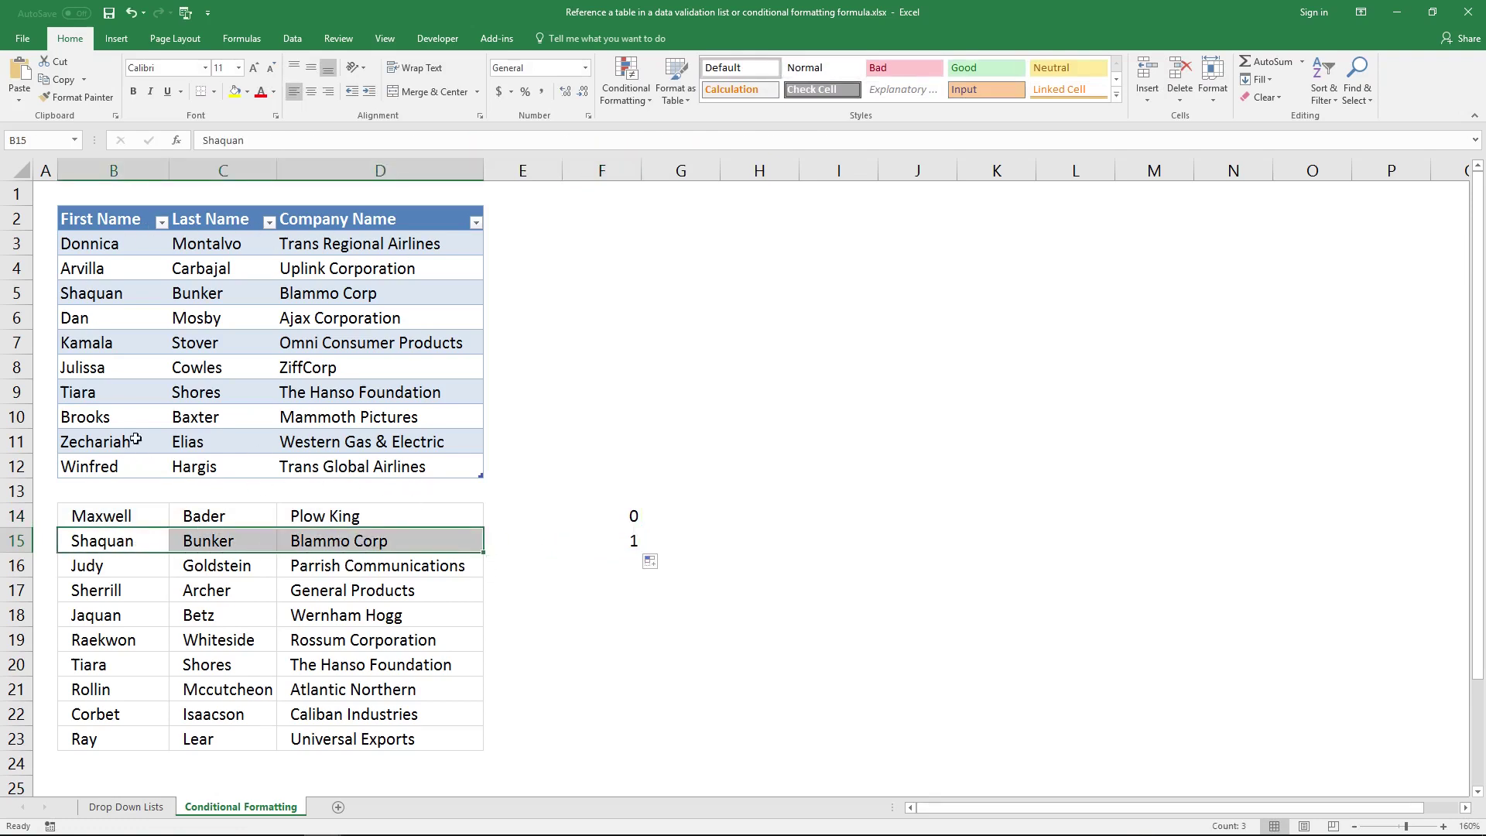
drag(130, 297, 358, 292)
click(619, 545)
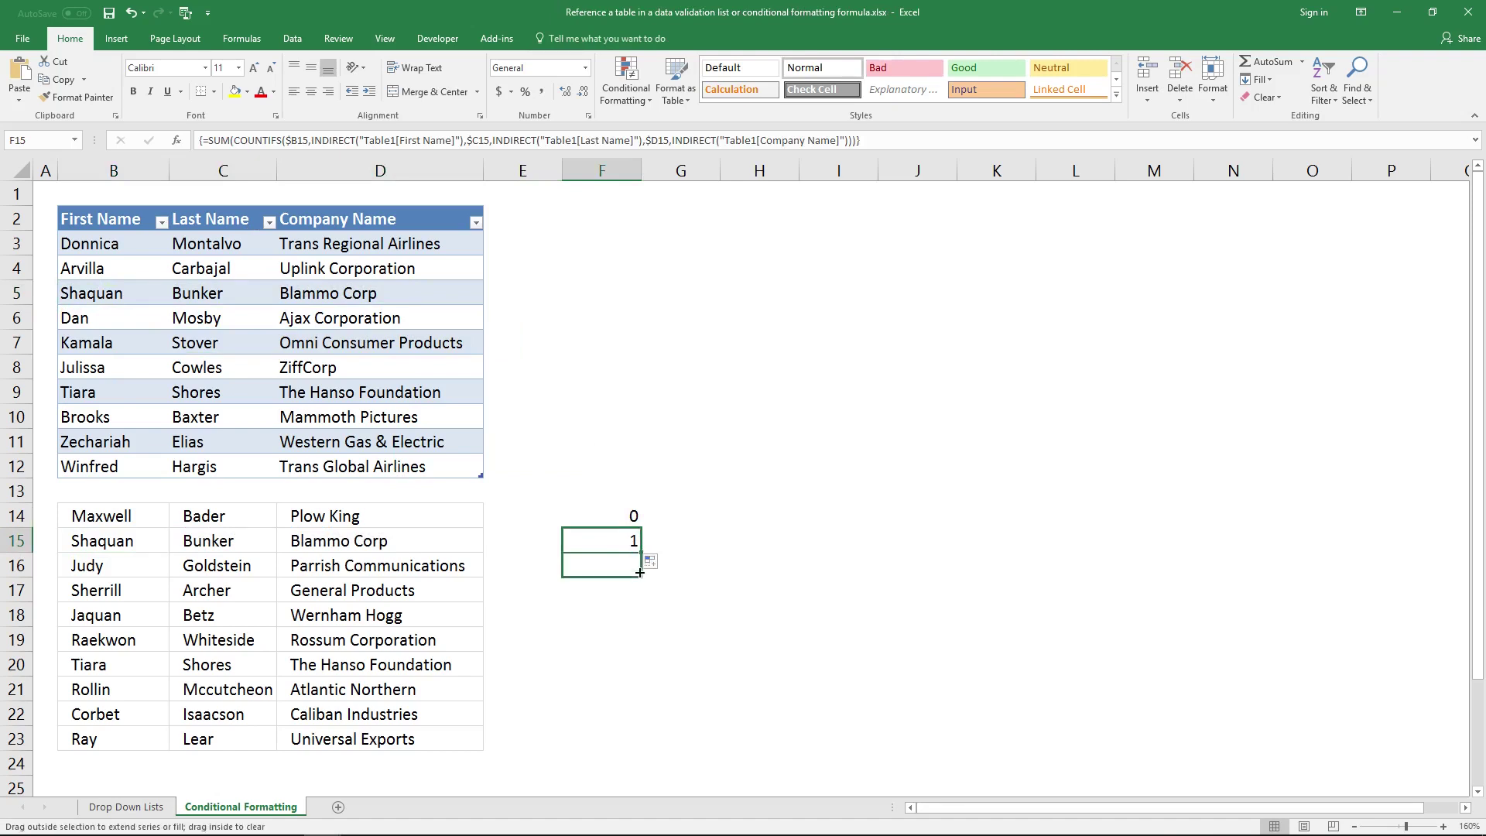
- Fill the array formula down from F15 through F23 and compare the record in row 20 with table row 9
drag(642, 552, 633, 575)
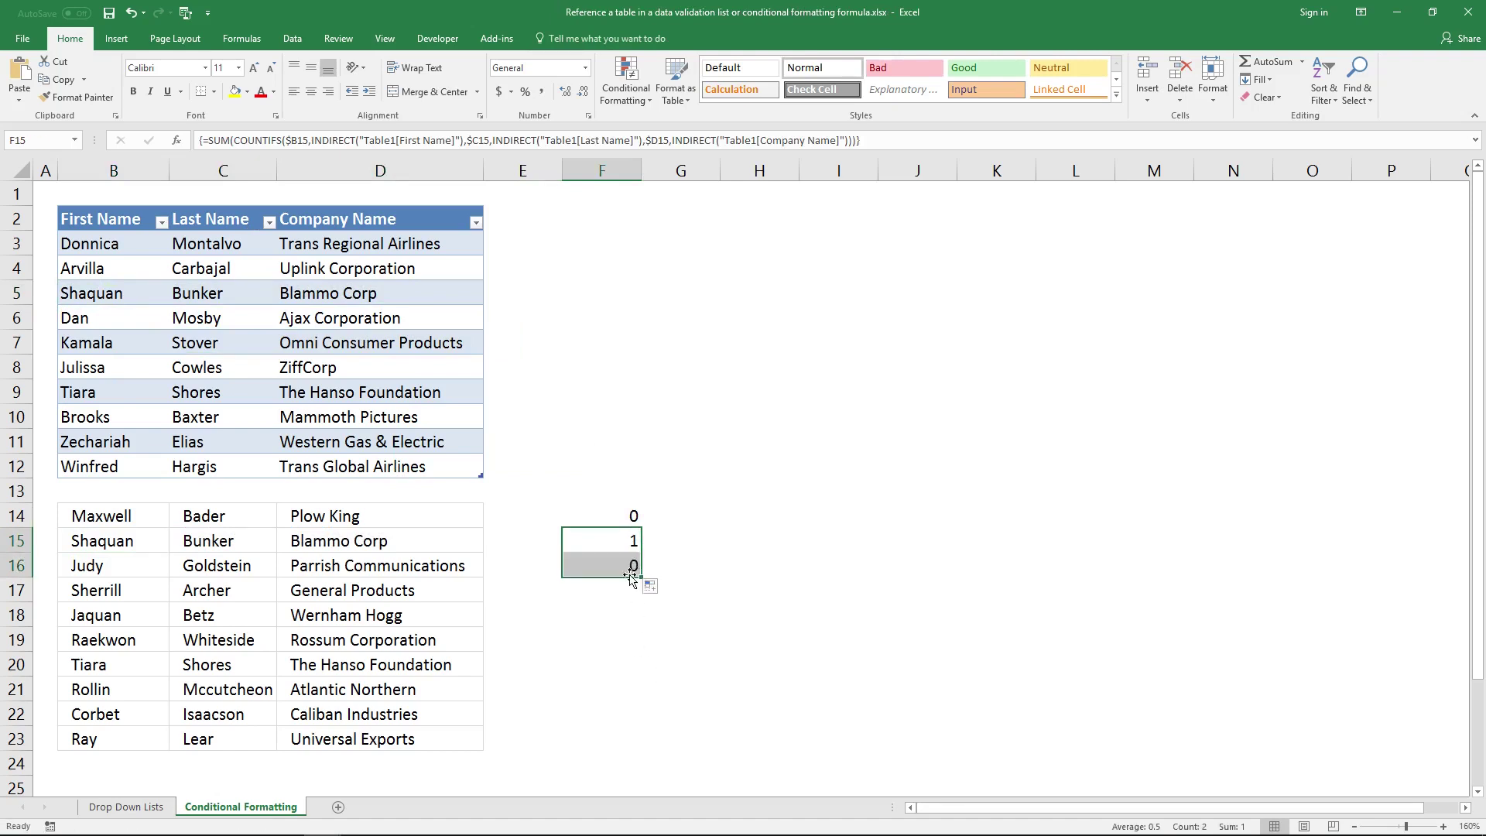
click(625, 568)
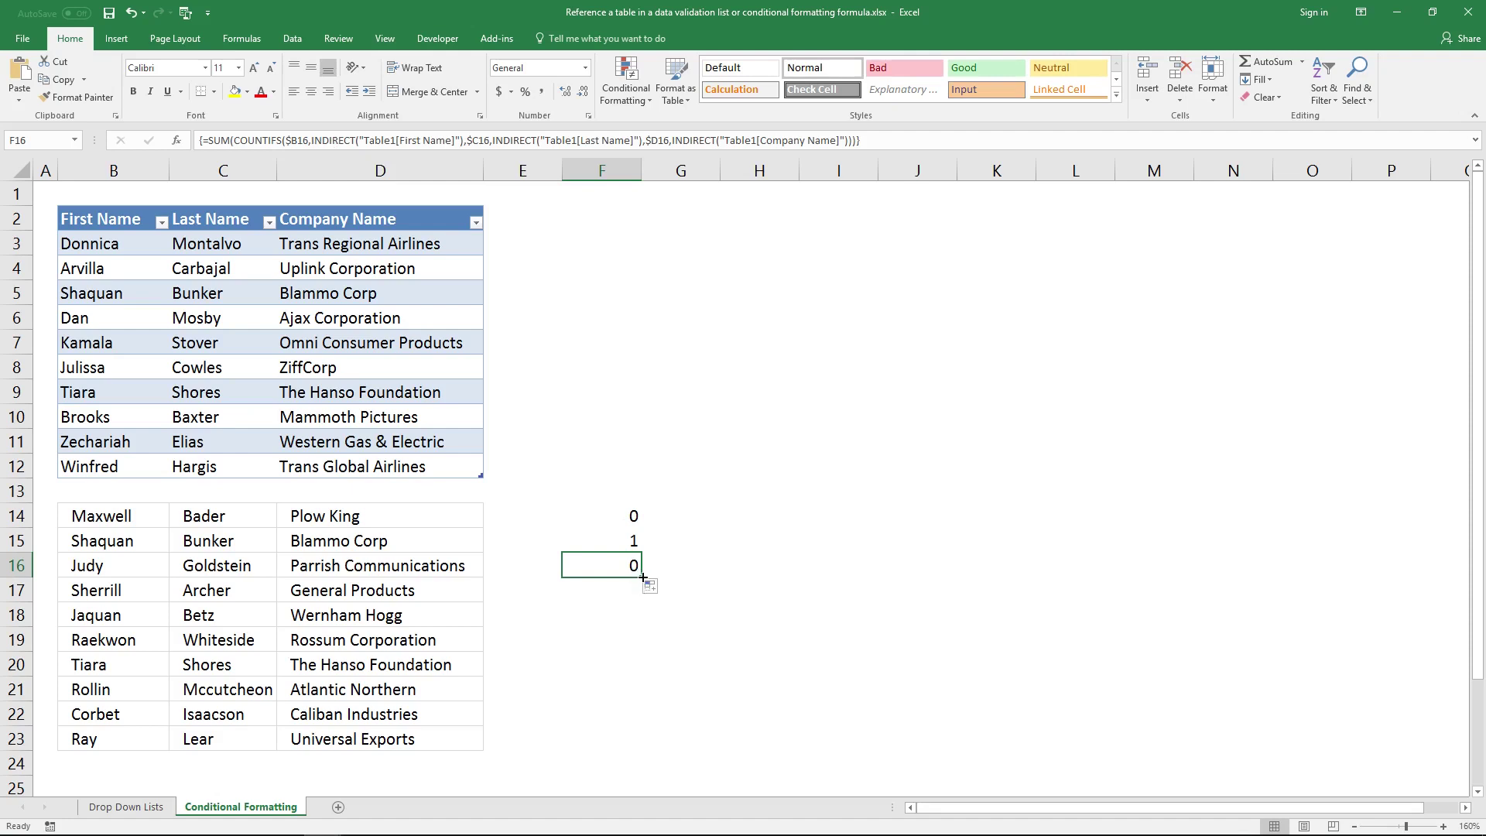
drag(643, 577, 644, 746)
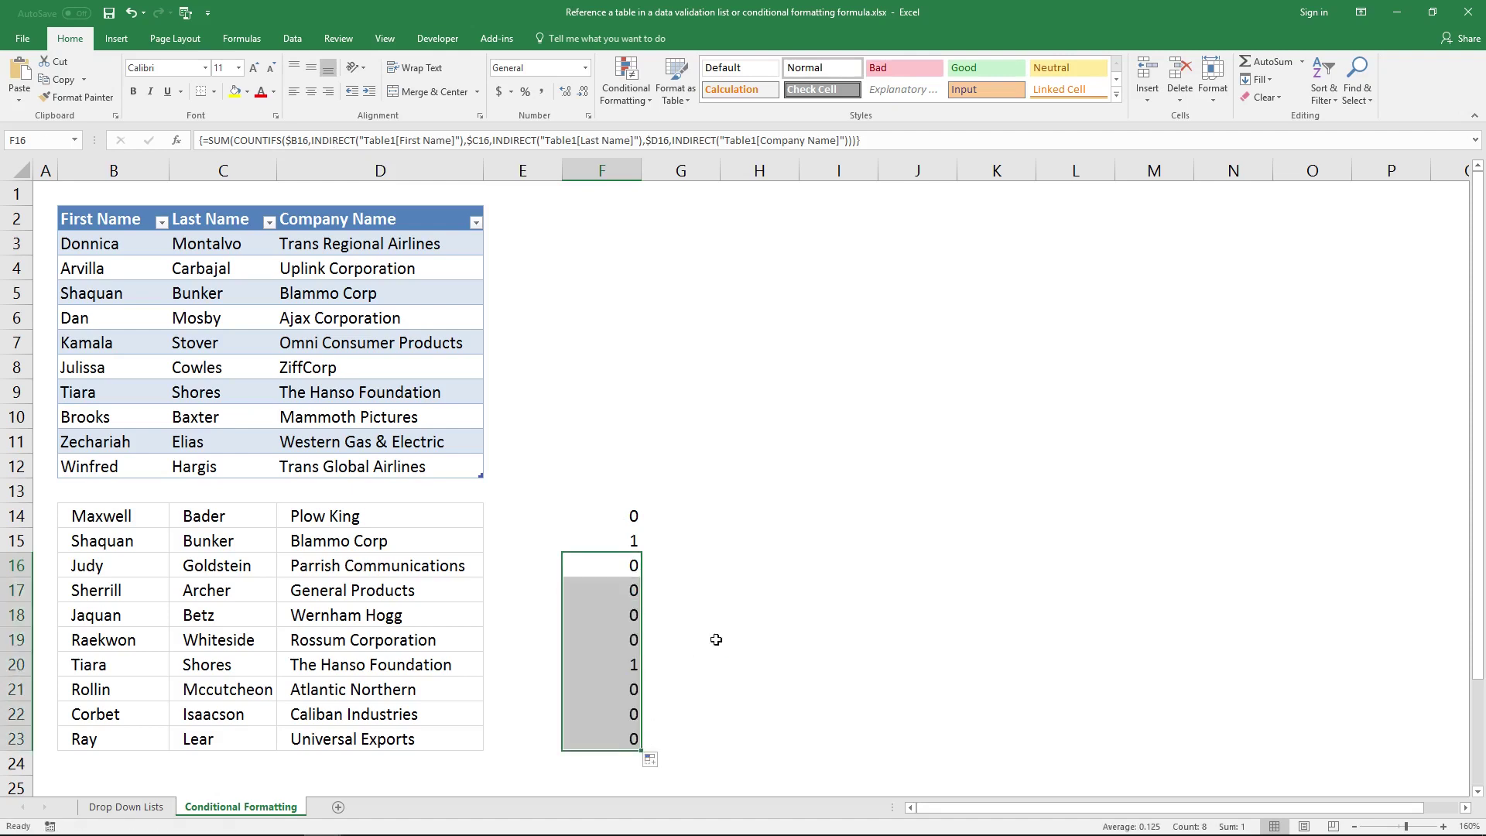
drag(151, 672, 345, 672)
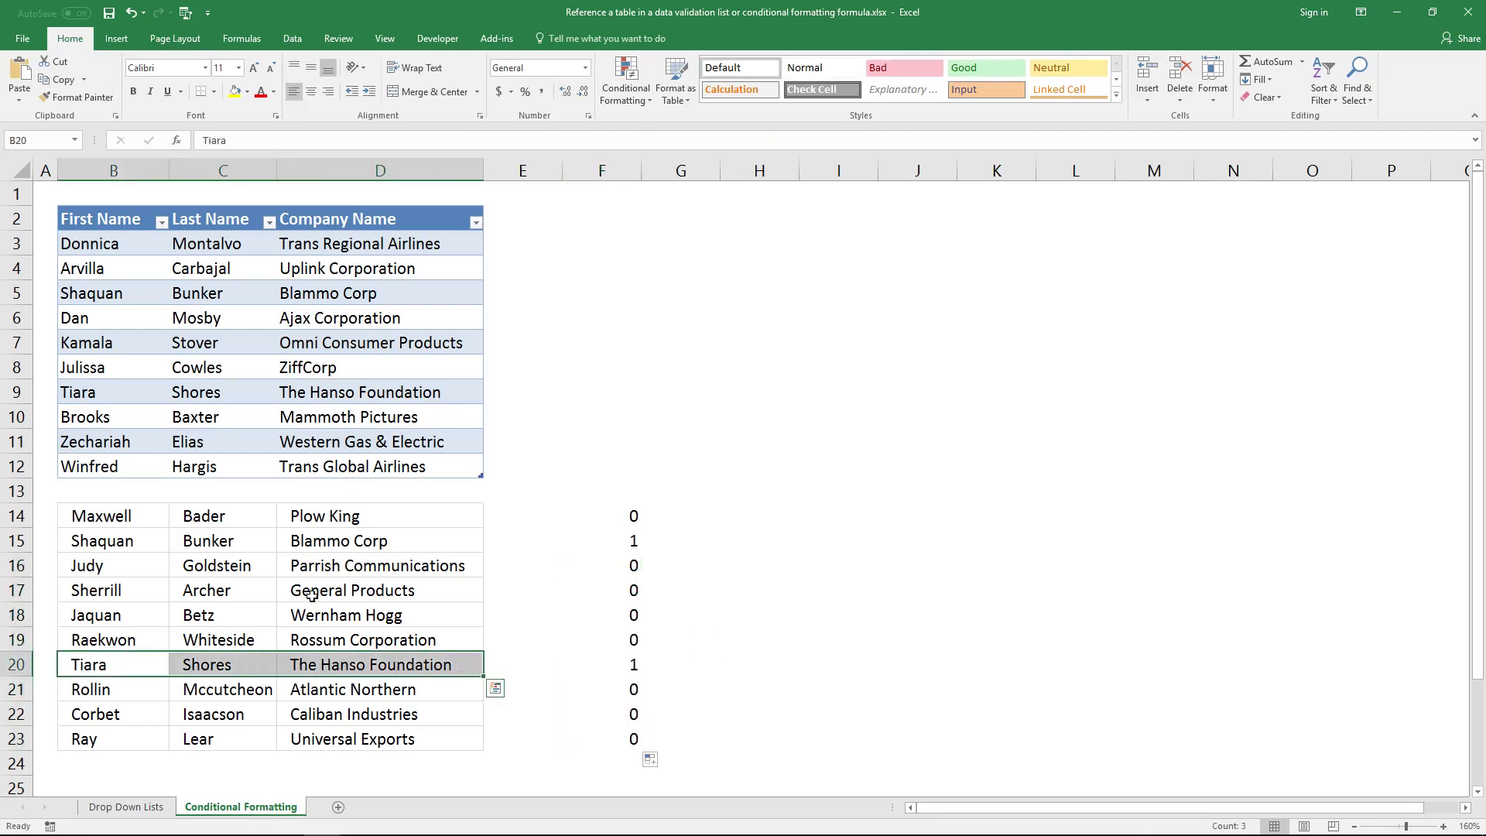
drag(112, 395, 363, 401)
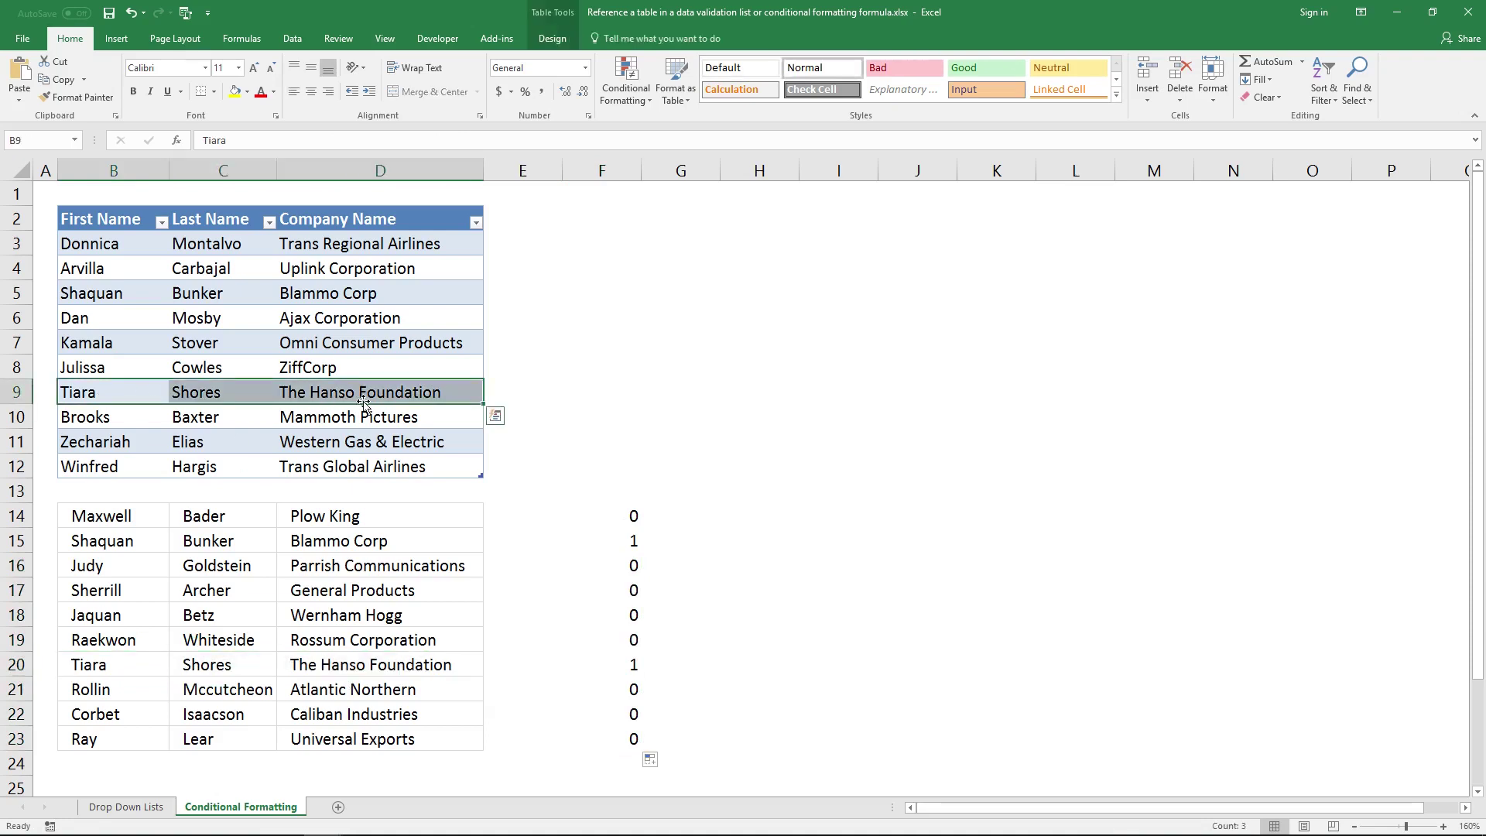
- Copy the complete SUM(COUNTIFS(...)) formula text from F14, leaving the cell unchanged
click(625, 526)
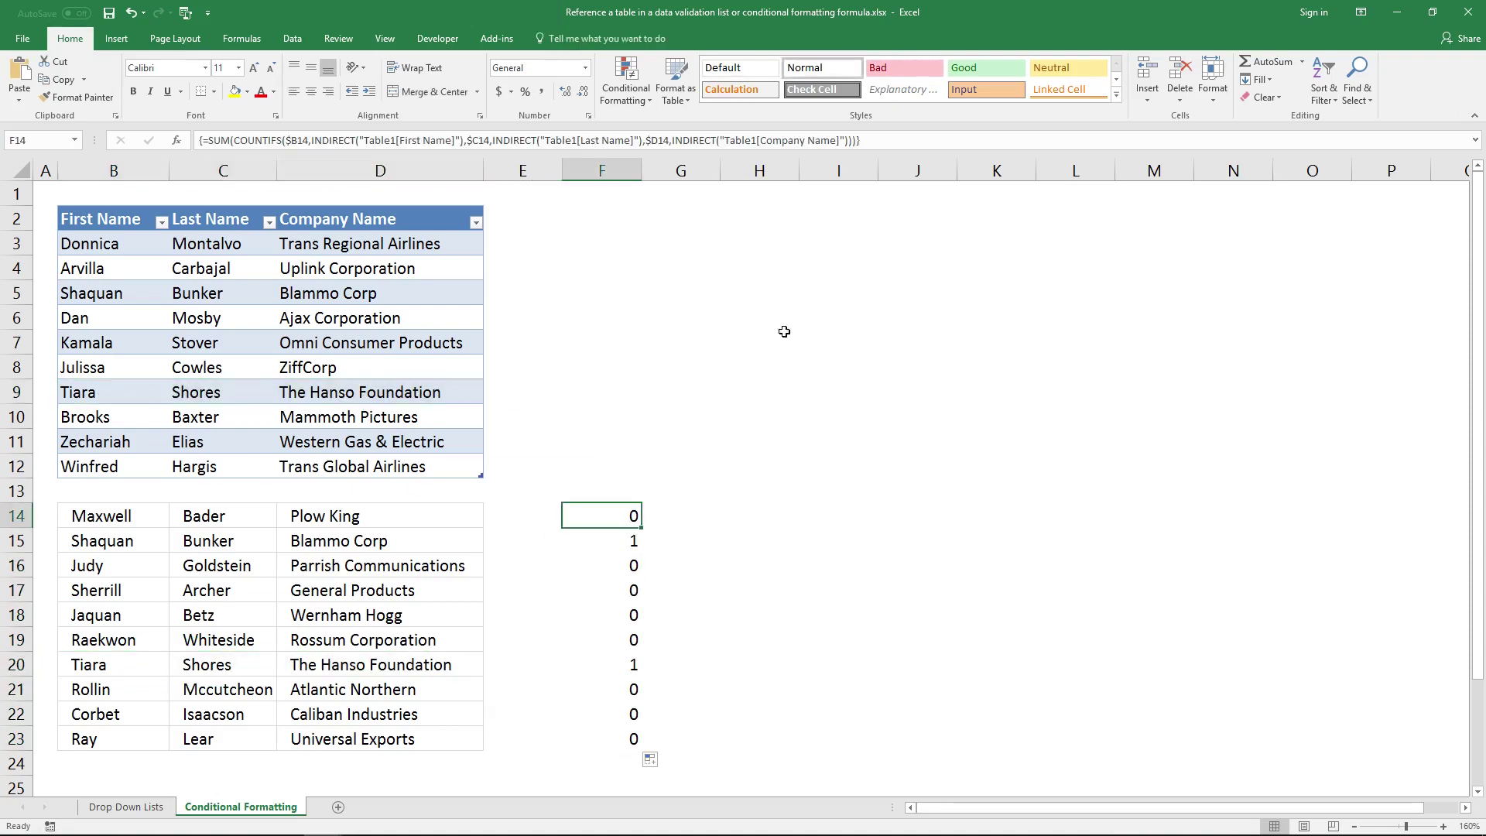
click(892, 140)
key(shift+Home)
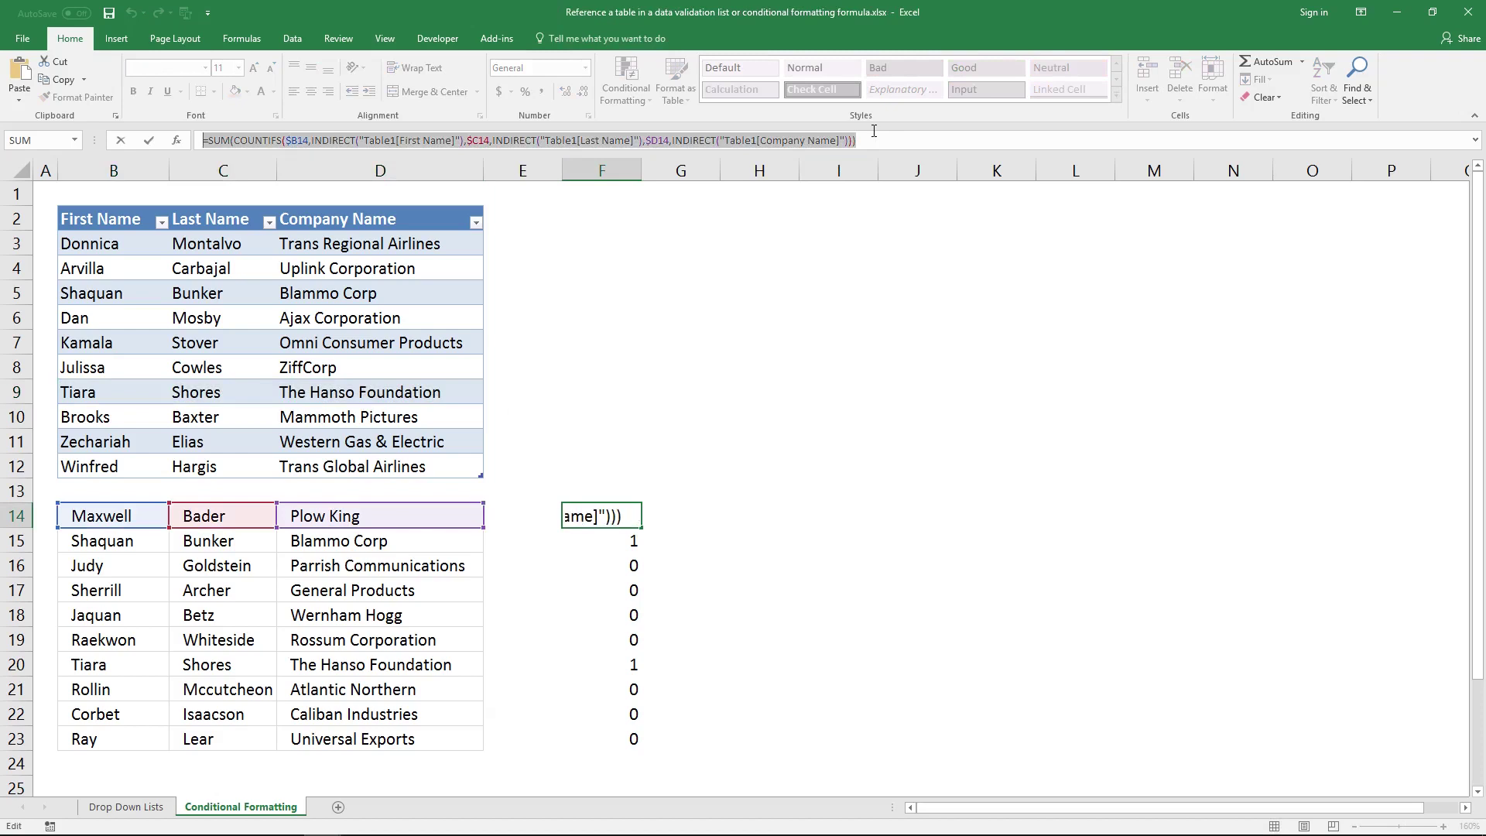
key(Escape)
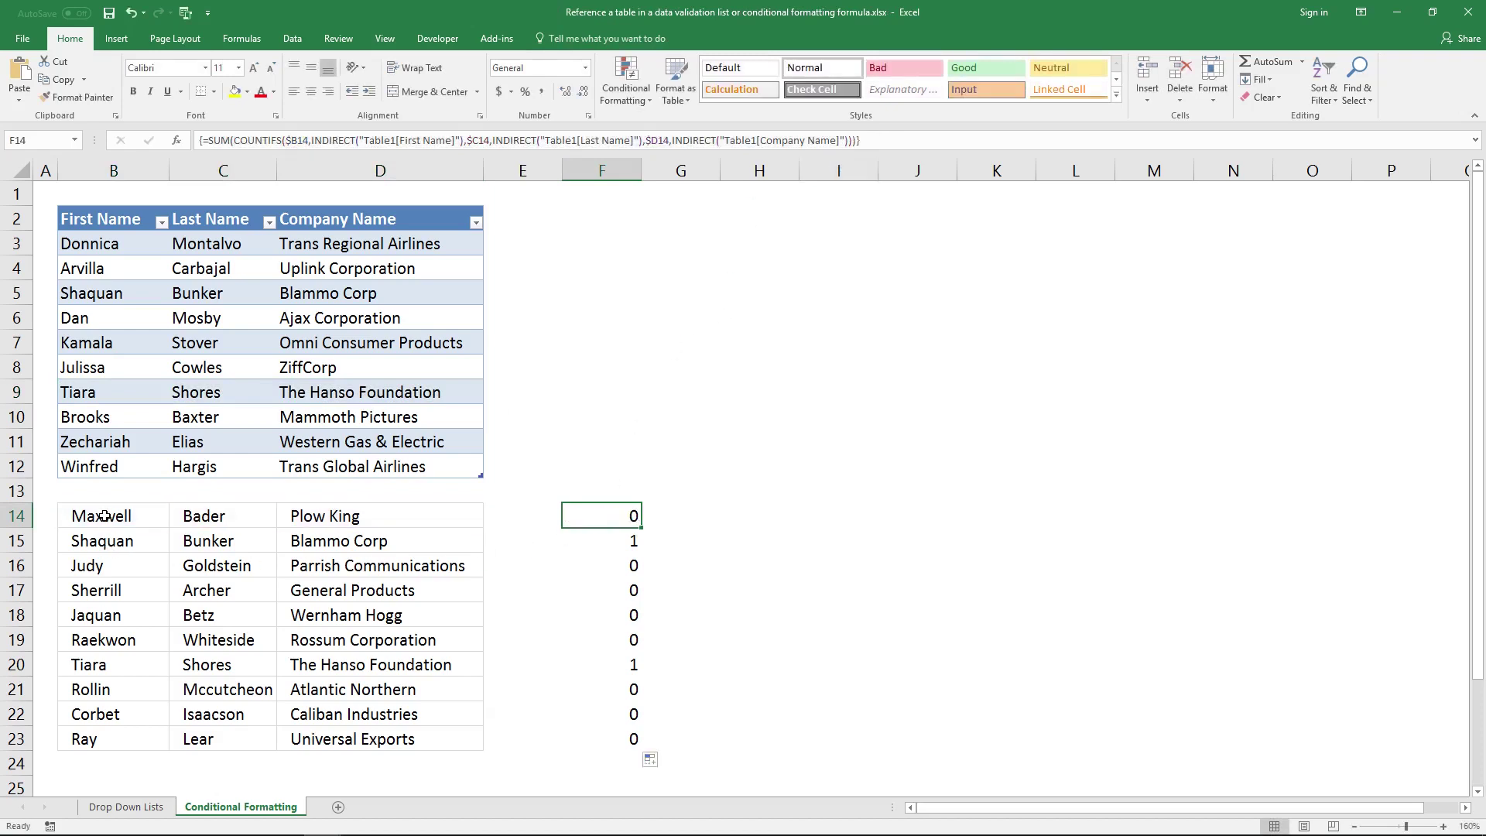
- Create a formula-based conditional formatting rule for B14:D23 and paste the copied SUM(COUNTIFS(...)) formula as its condition
drag(105, 516, 364, 739)
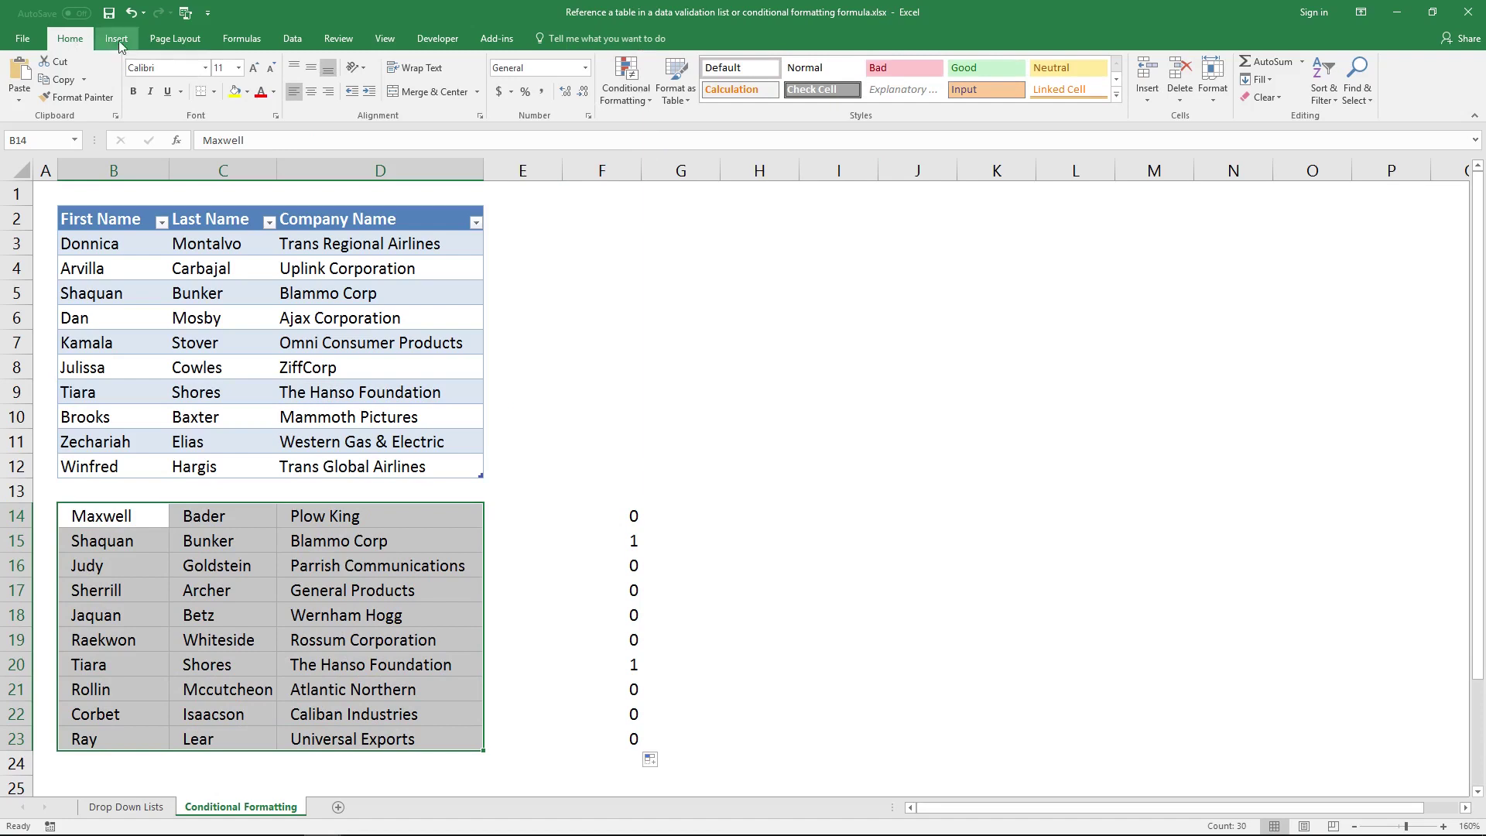
click(627, 75)
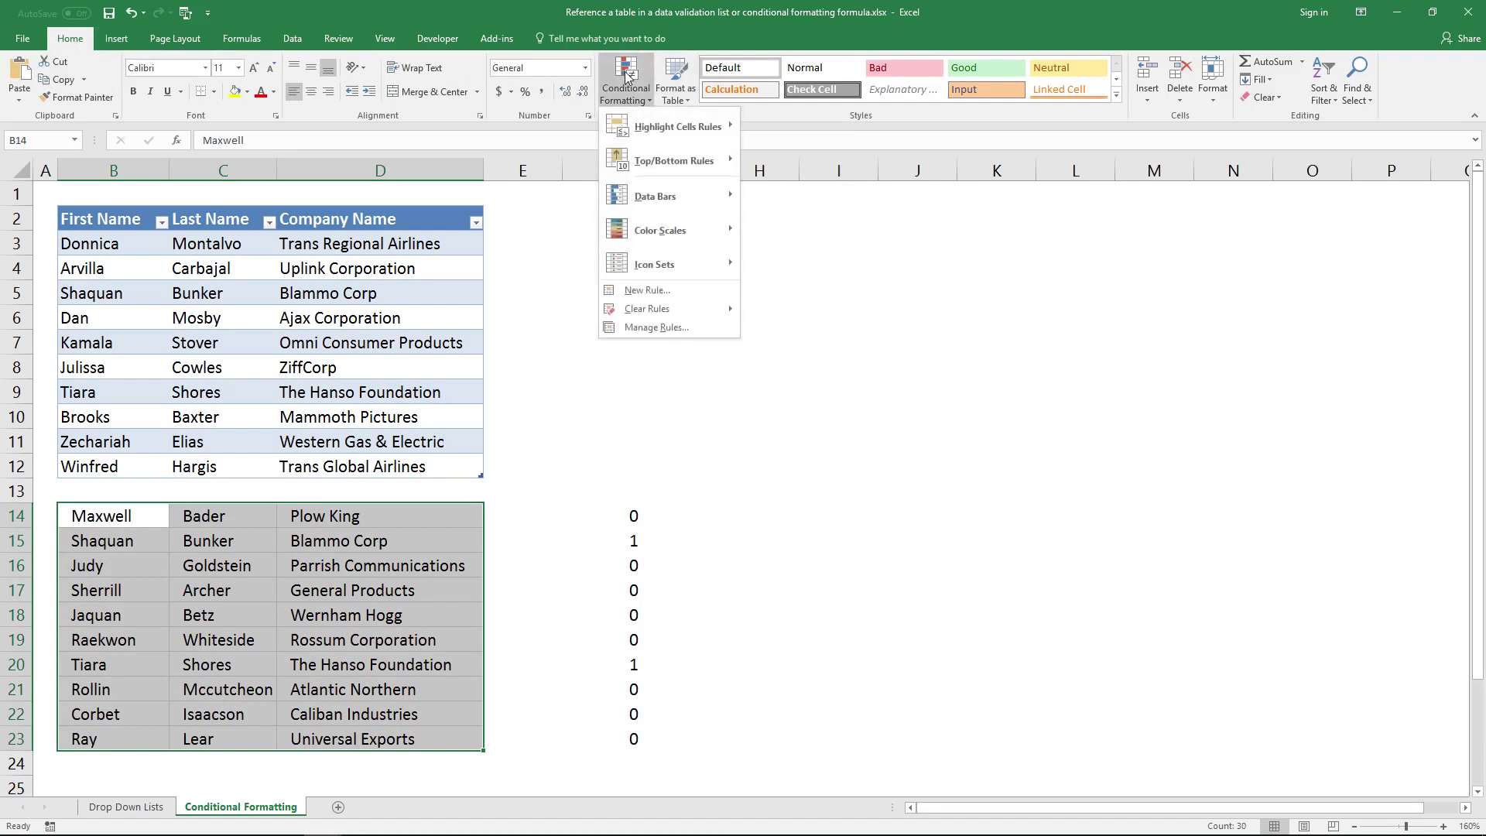
click(685, 290)
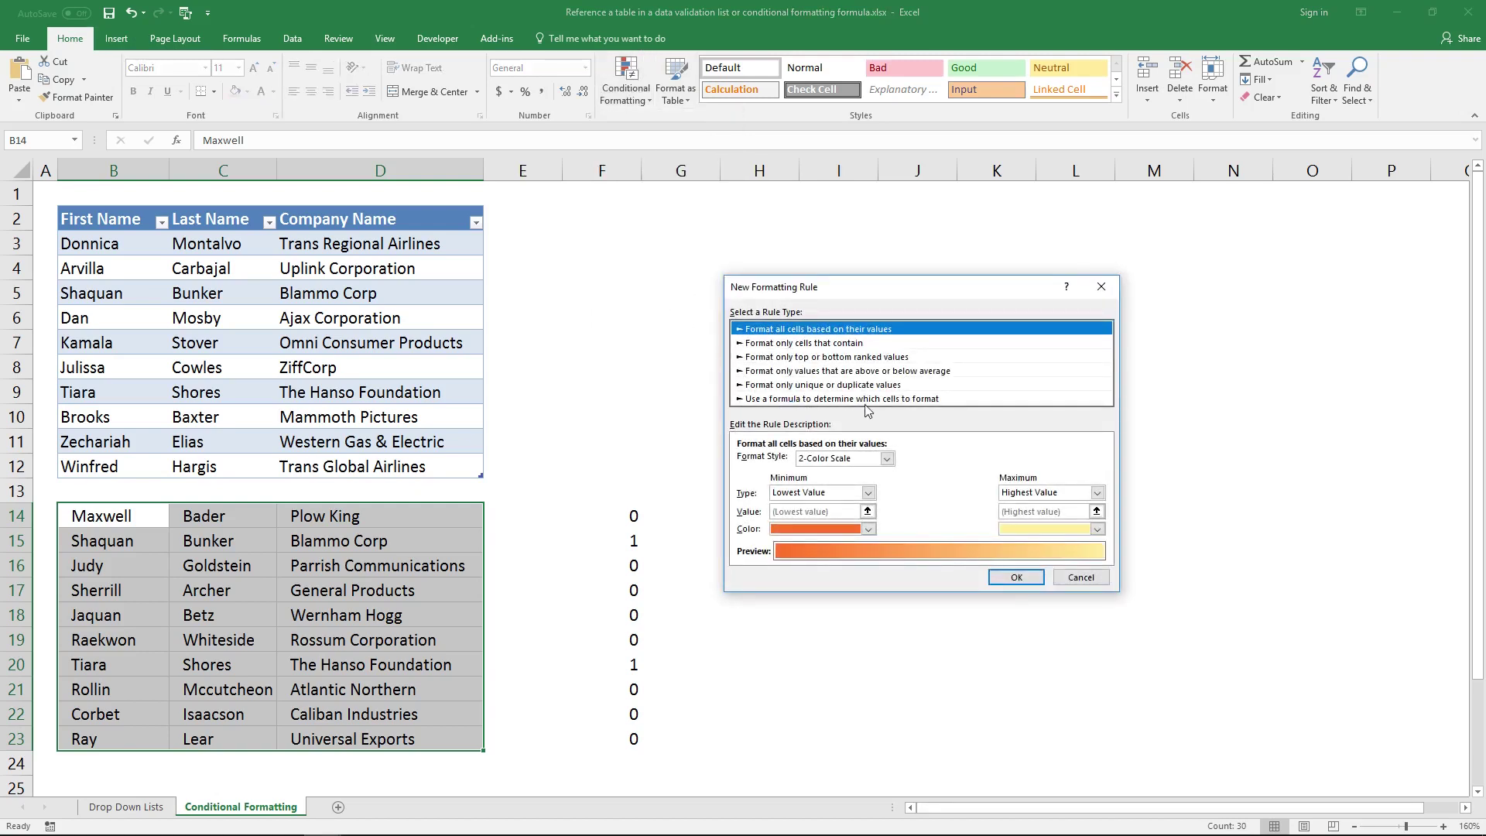
click(917, 401)
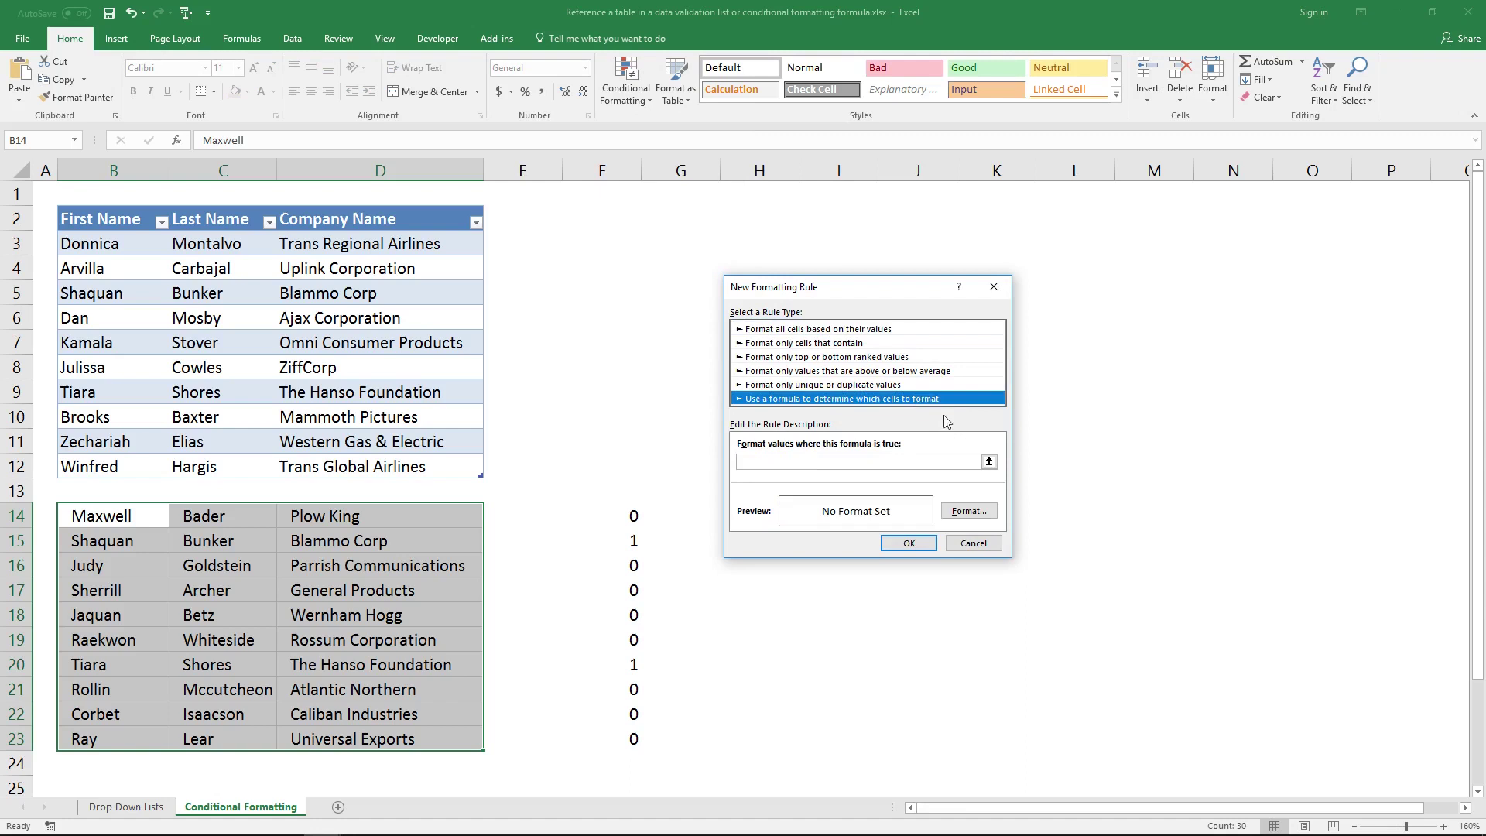
click(936, 462)
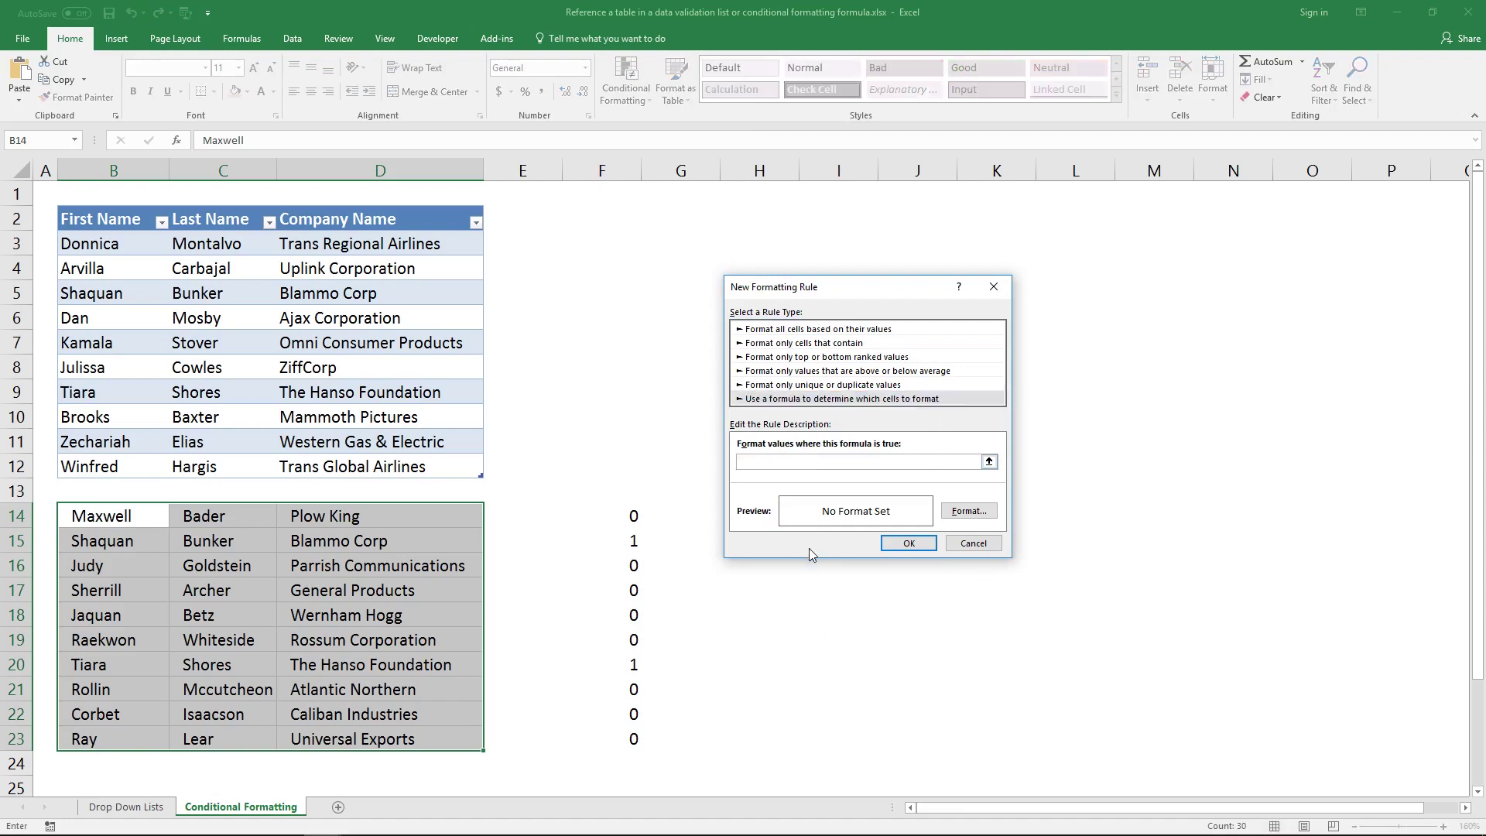
key(ctrl+v)
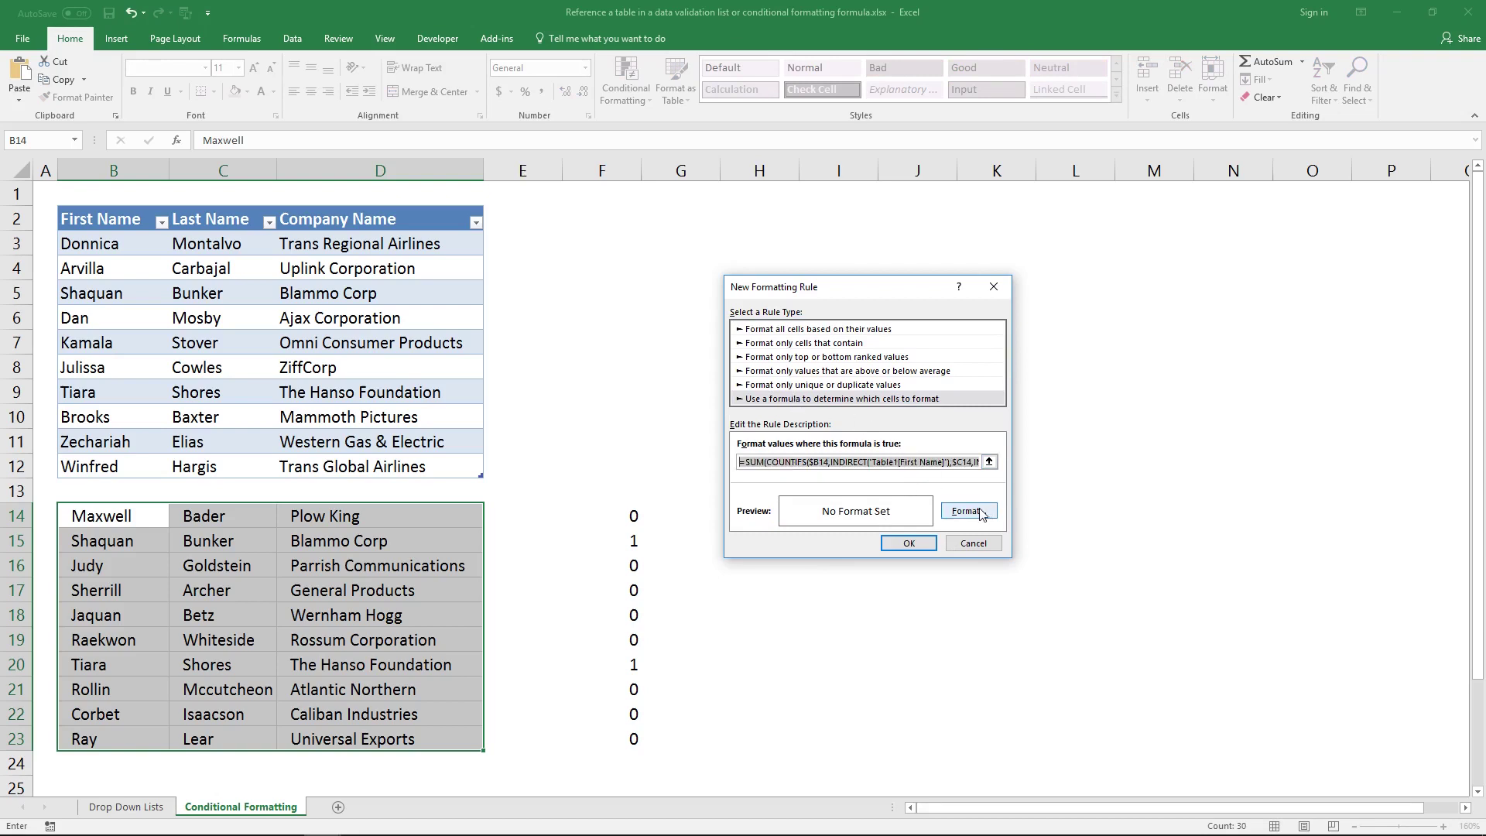
- Give the rule a gray background fill and apply it to the selected range
click(977, 513)
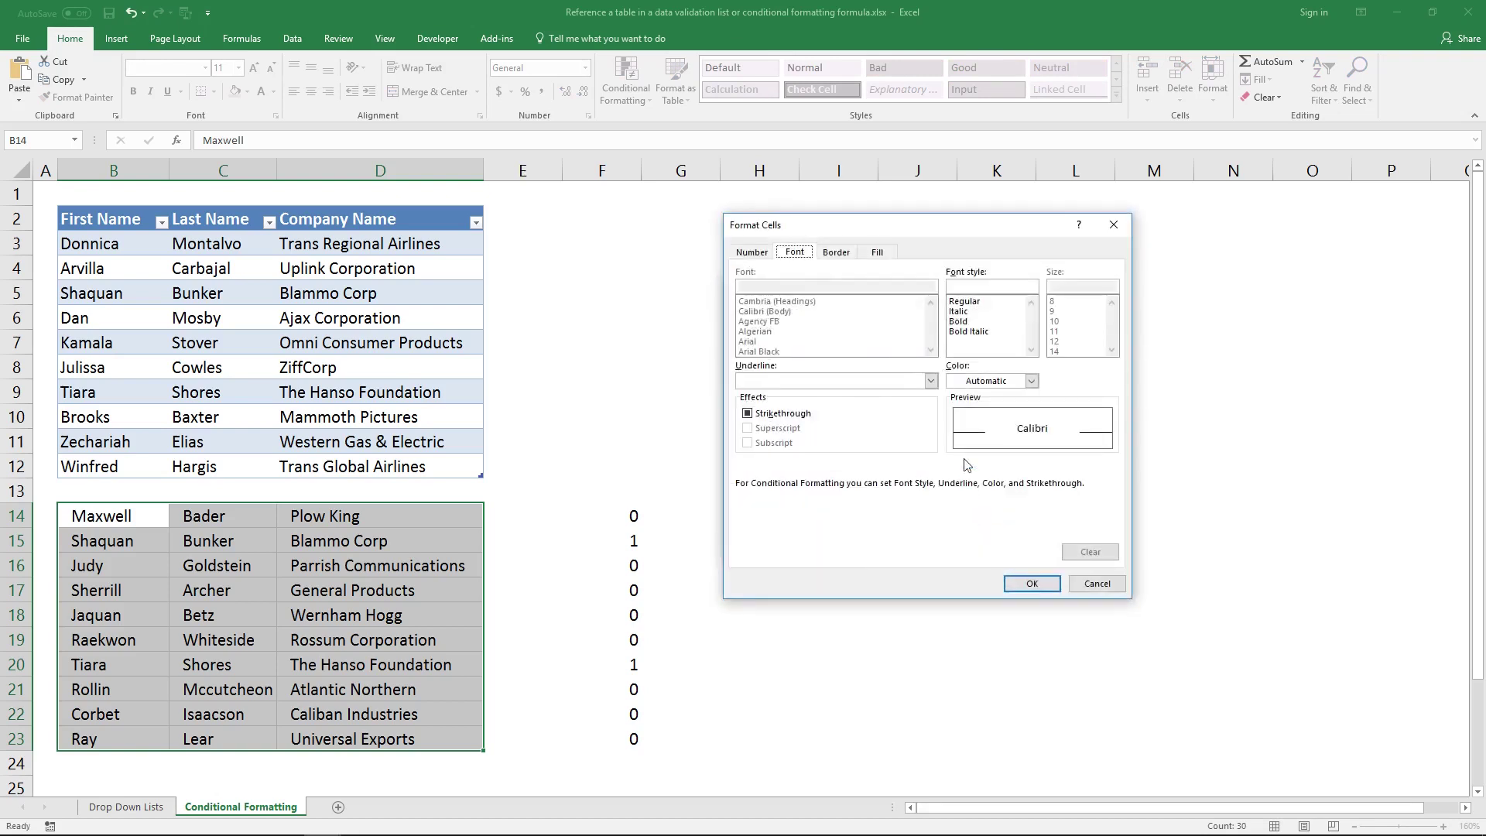
click(877, 253)
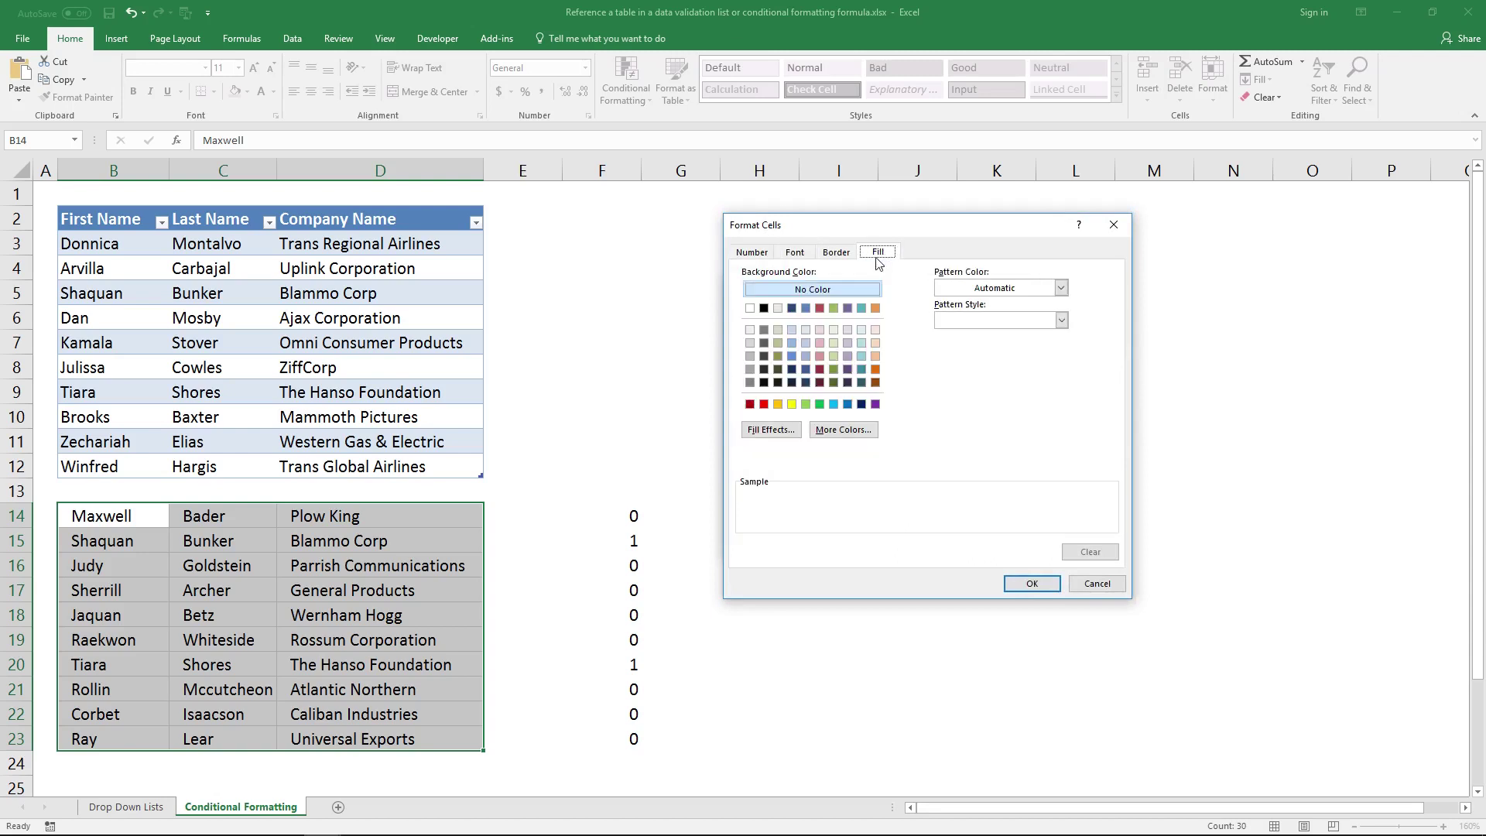
click(752, 353)
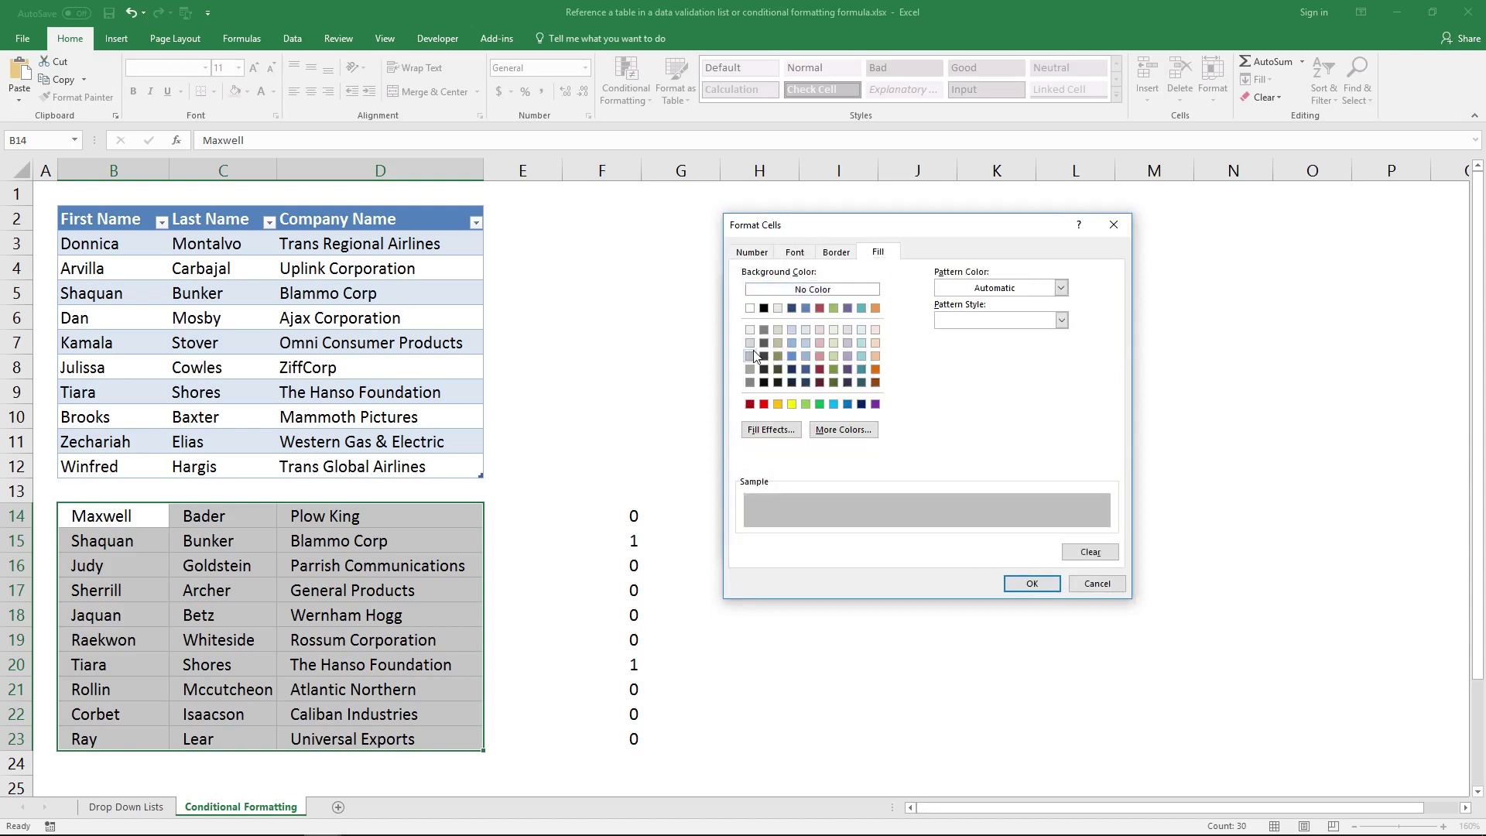
click(1042, 585)
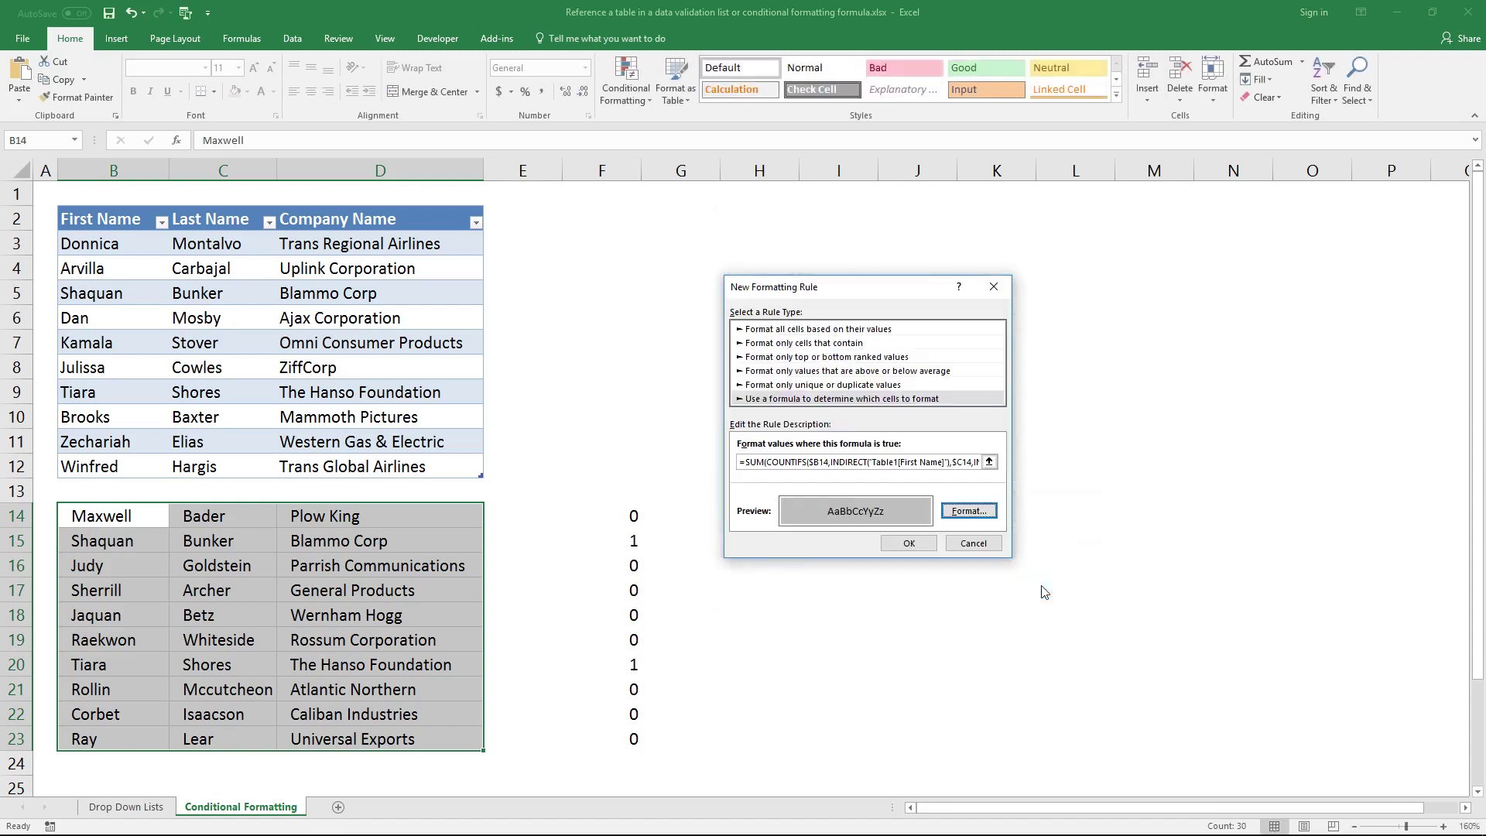
click(926, 545)
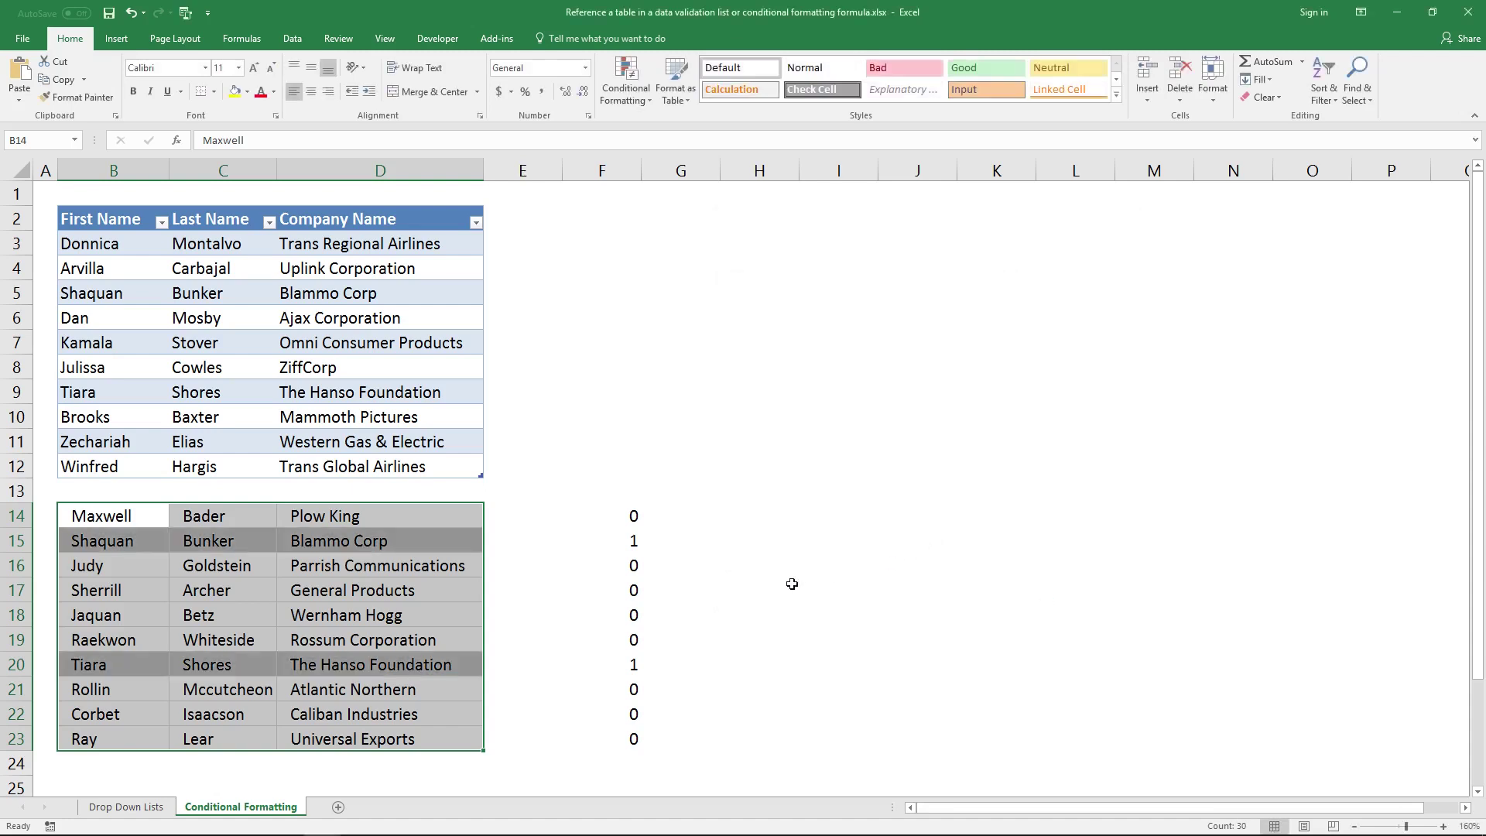
- Sort the lower list by D15's cell color so that the gray highlighted records are on top
click(126, 547)
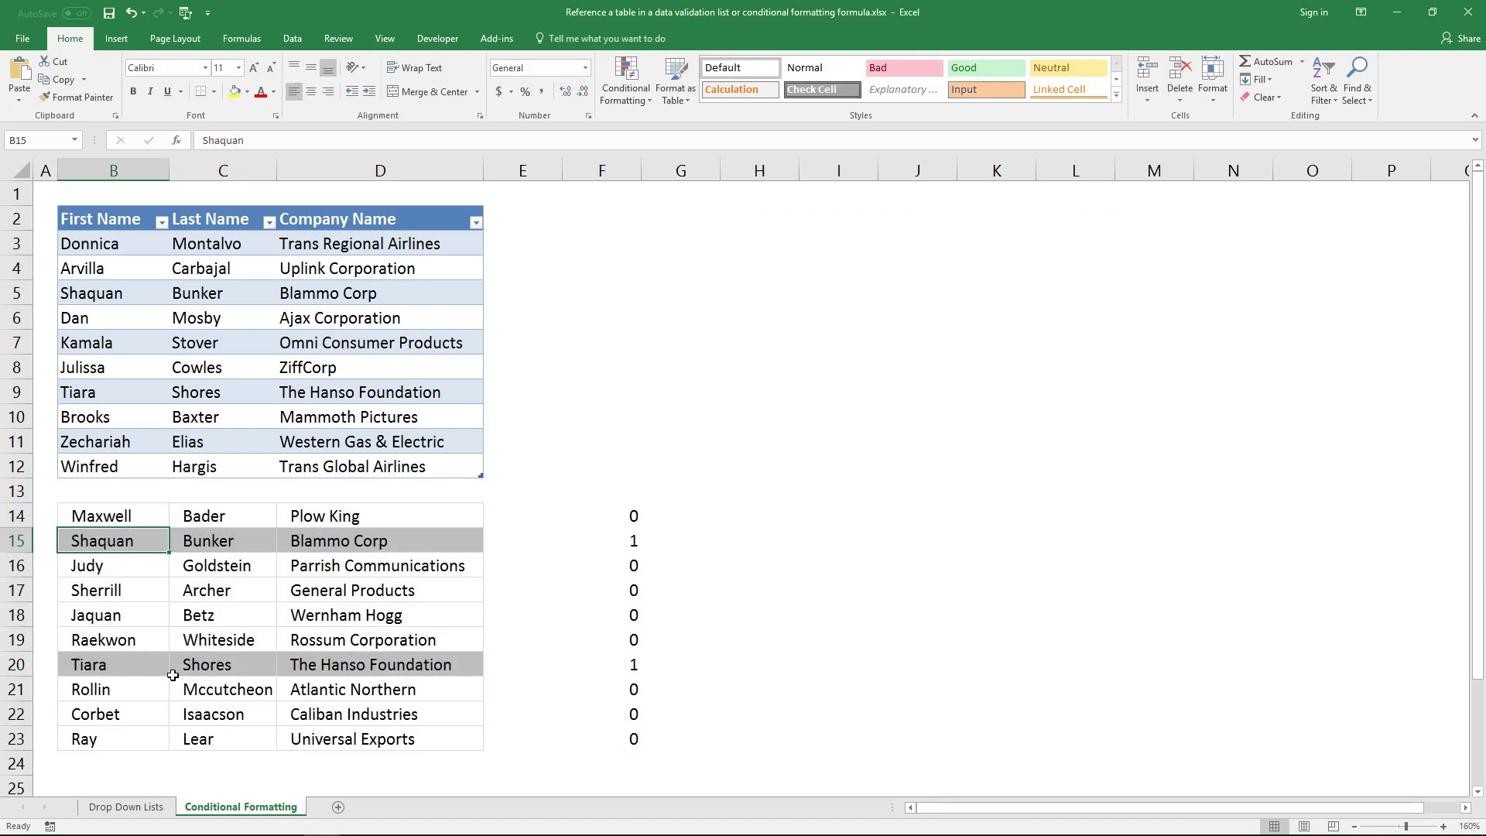
drag(147, 544, 453, 542)
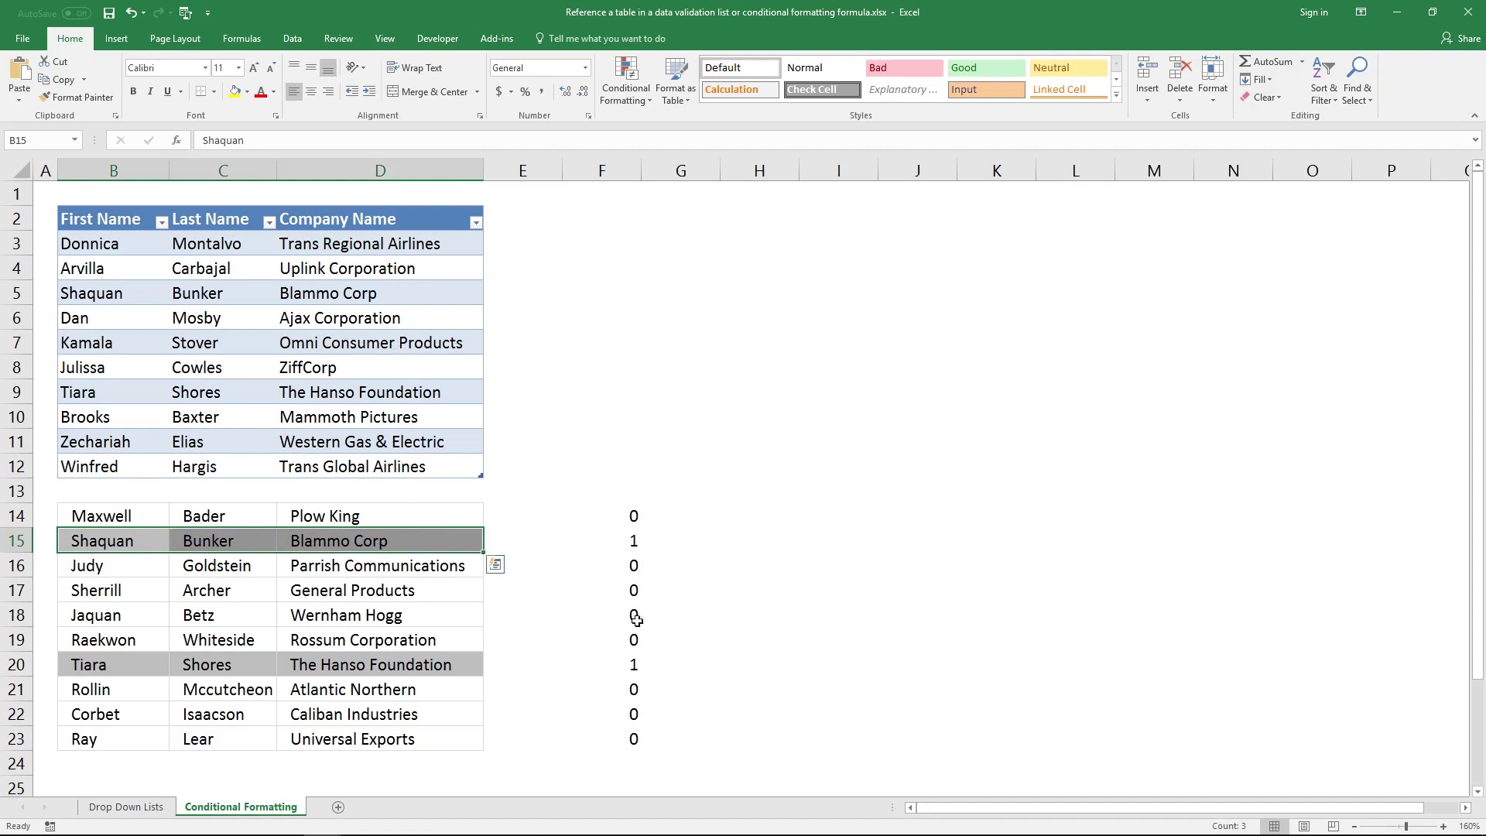
key(shift+F8)
click(459, 545)
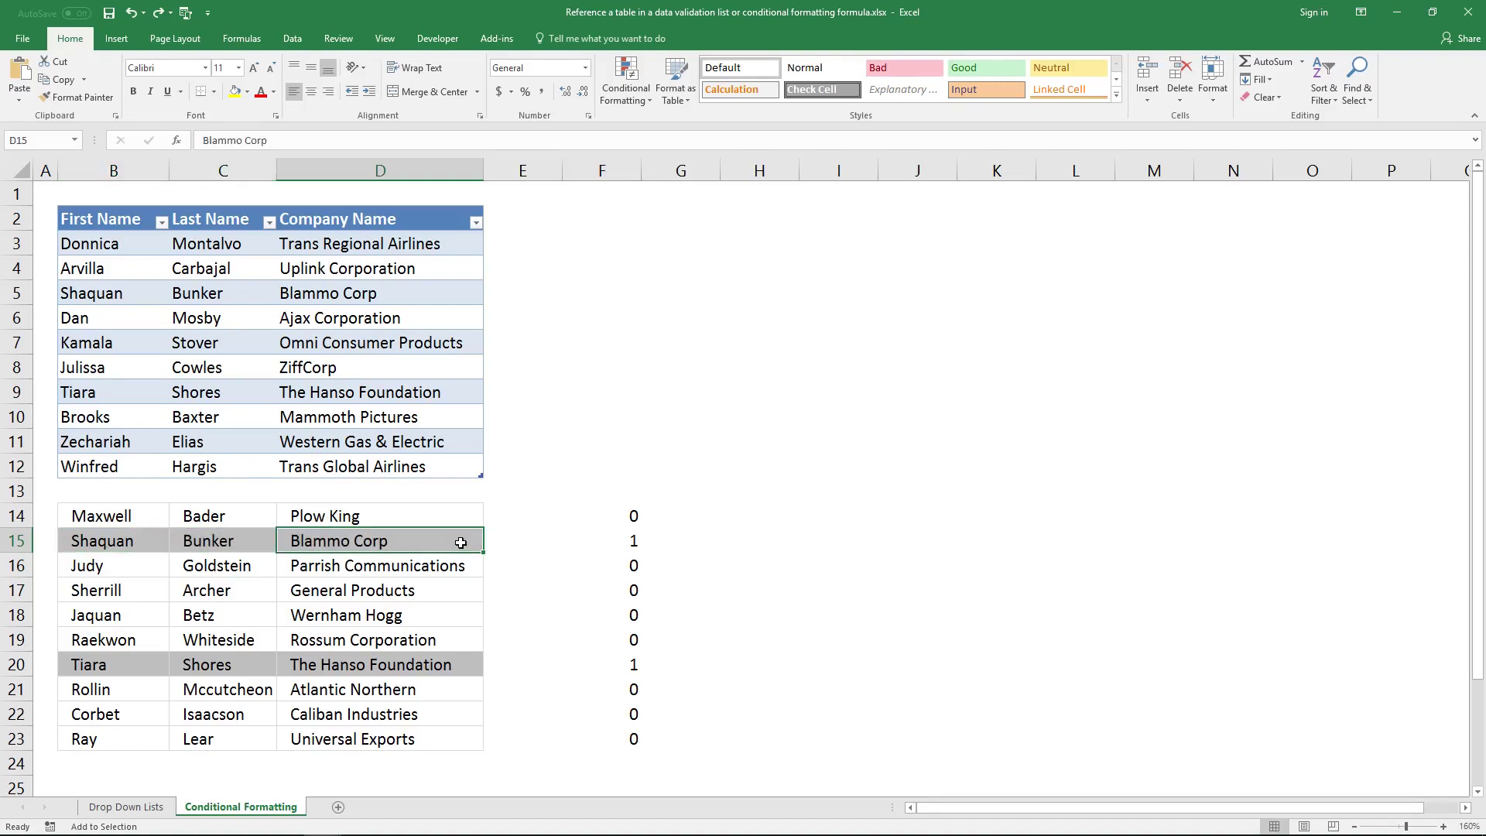
right_click(462, 542)
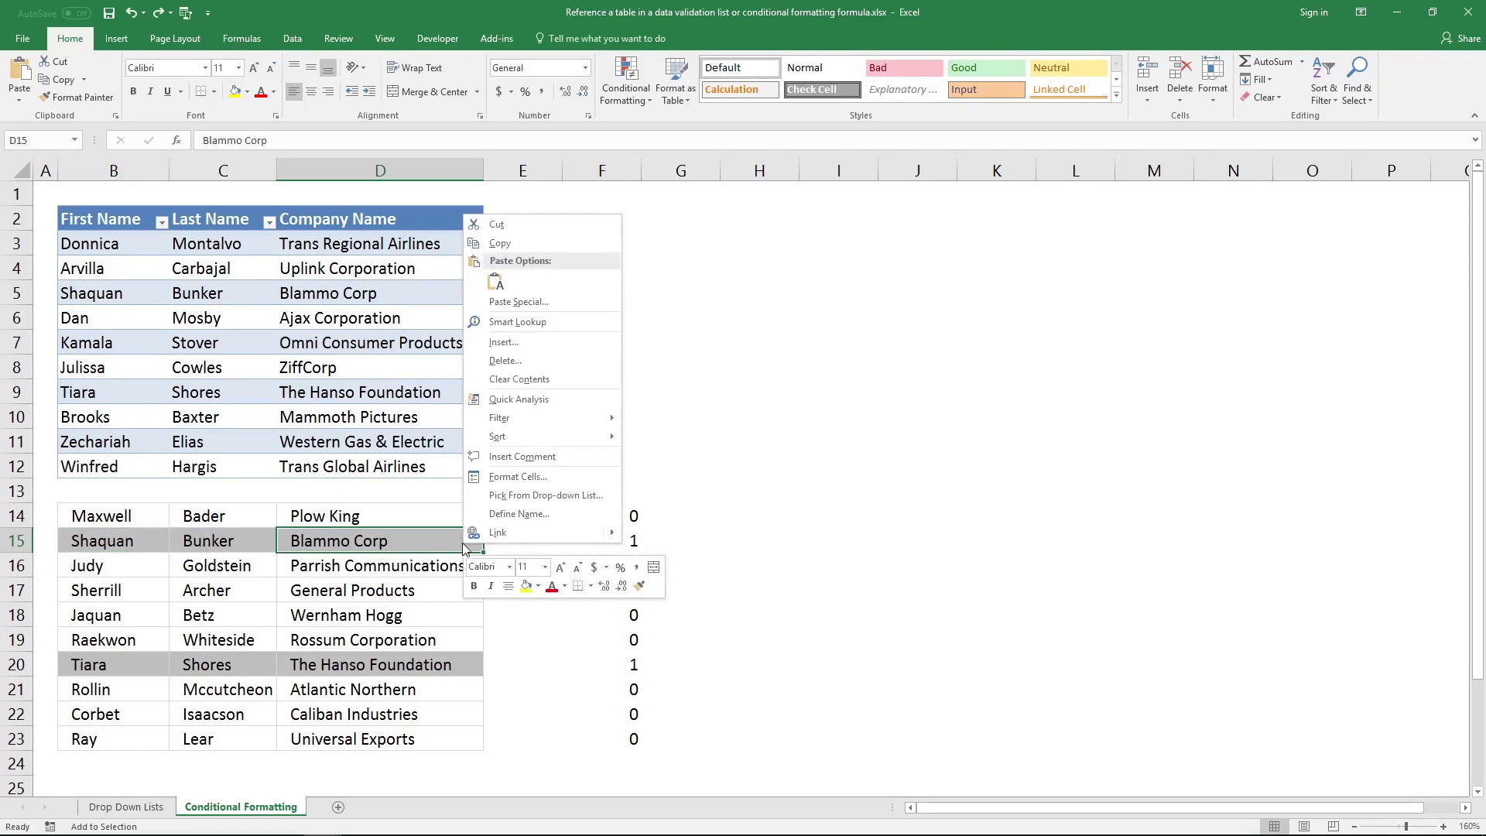
mouse_move(555, 447)
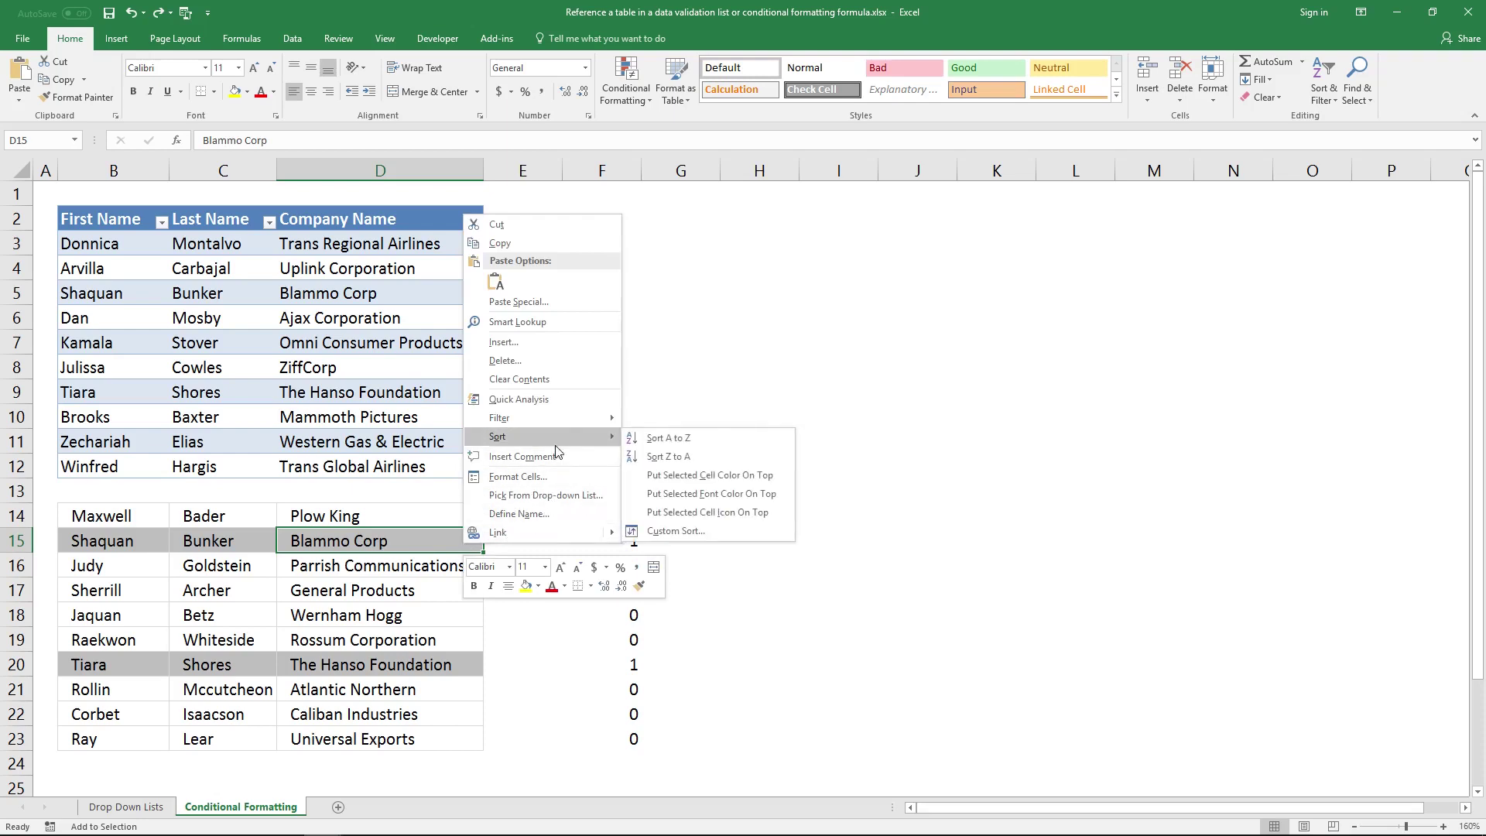
click(720, 476)
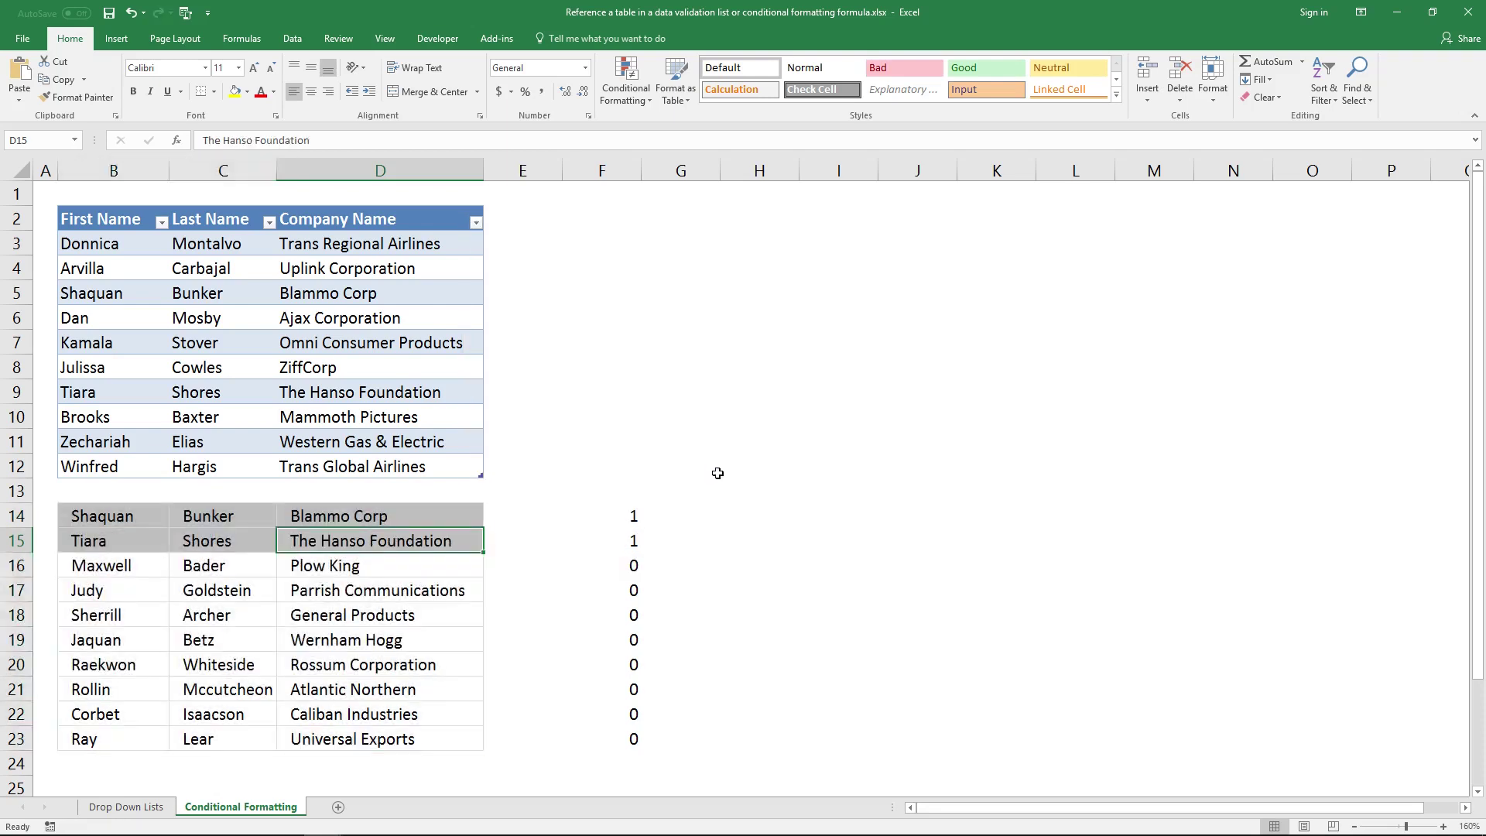